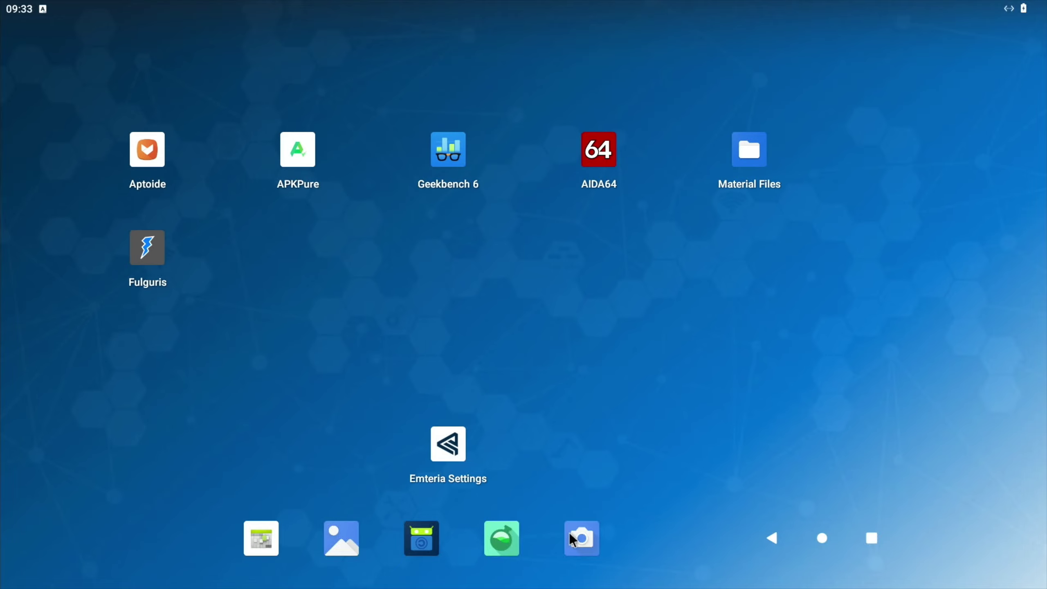
# Open F-Droid and scroll through the Latest apps list
pyautogui.click(421, 537)
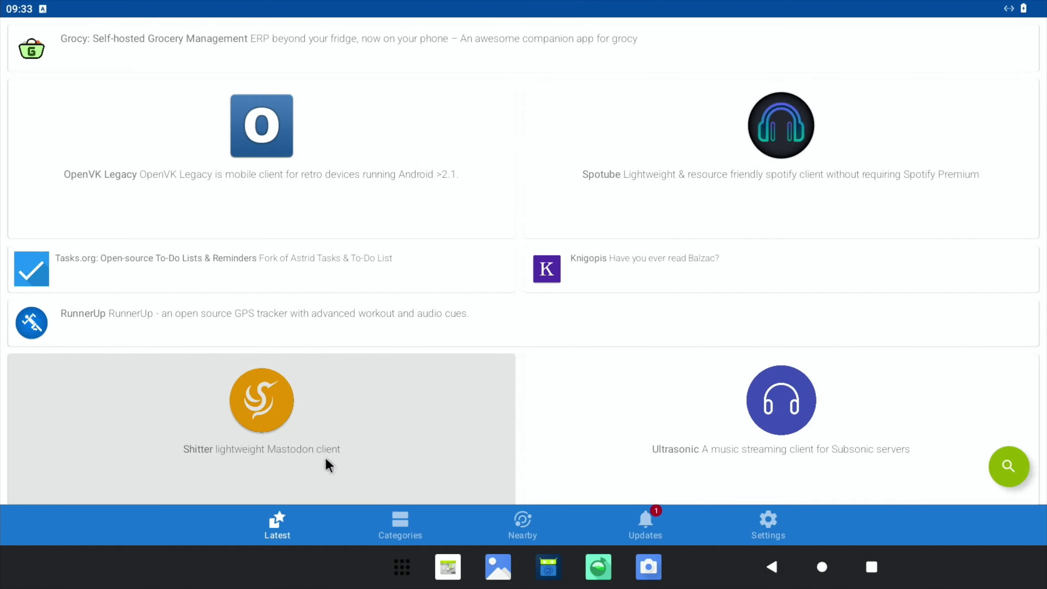
pyautogui.scroll(-10, 551, 400)
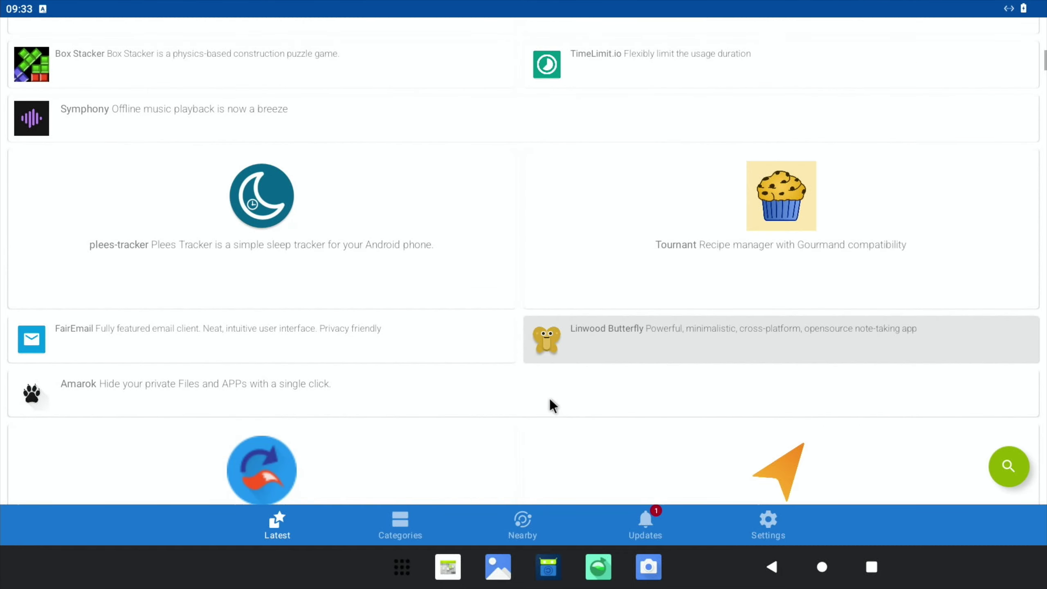
pyautogui.scroll(-5, 551, 402)
pyautogui.scroll(-10, 550, 400)
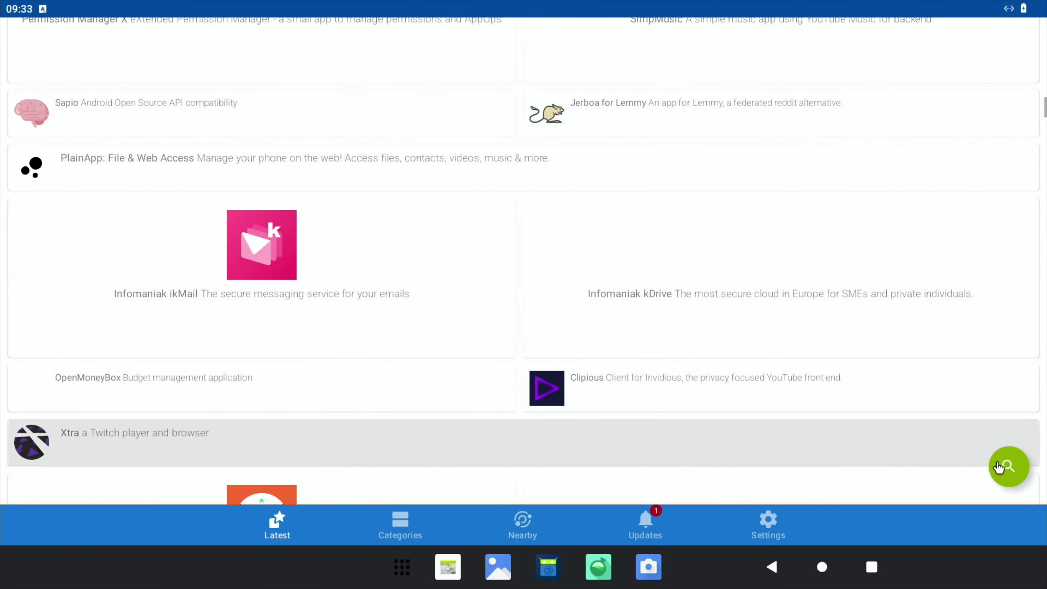
# Search F-Droid for 'vlc', trim the last letter, then return to the home screen
pyautogui.click(1002, 465)
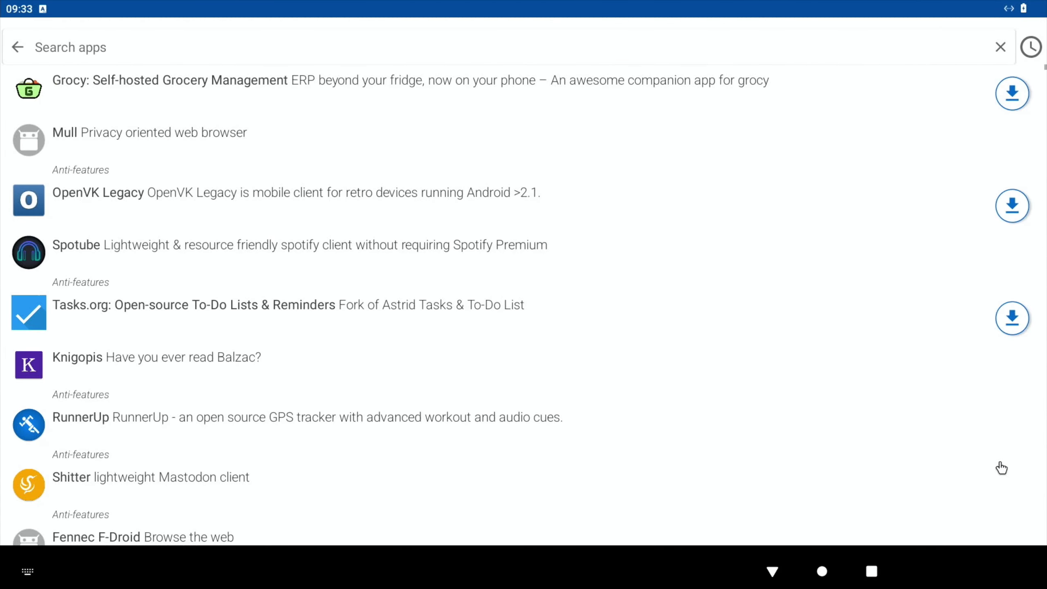
pyautogui.write('vlc')
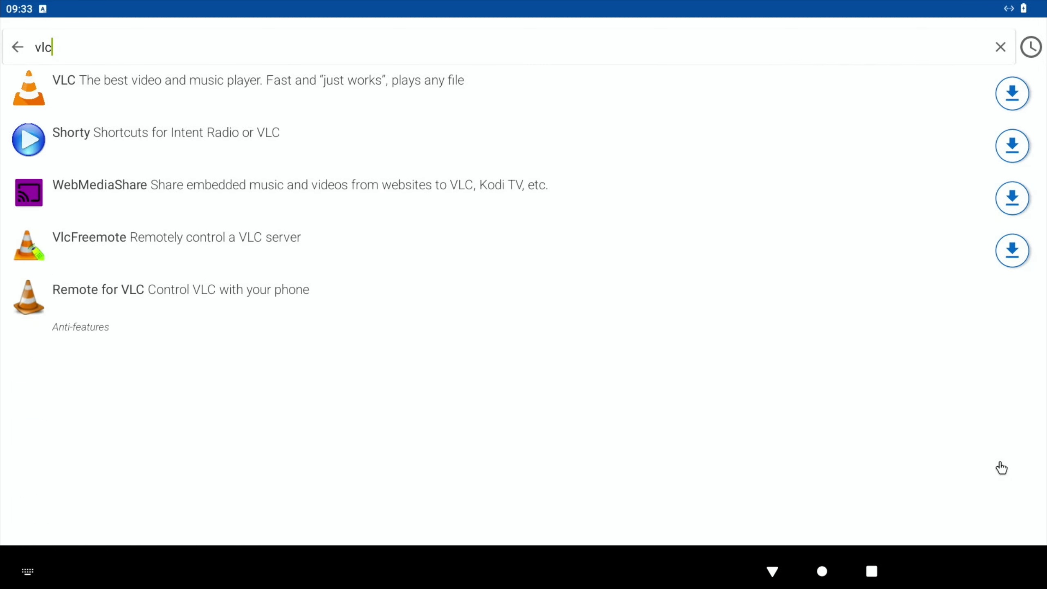
pyautogui.press('BackSpace')
pyautogui.press('BackSpace')
pyautogui.press('BackSpace')
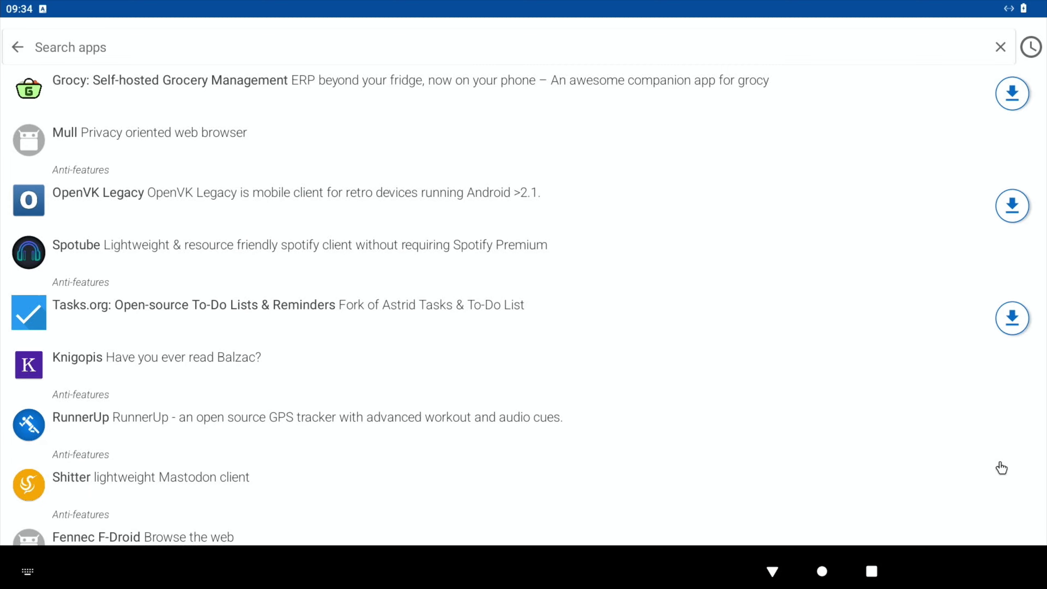
pyautogui.click(822, 572)
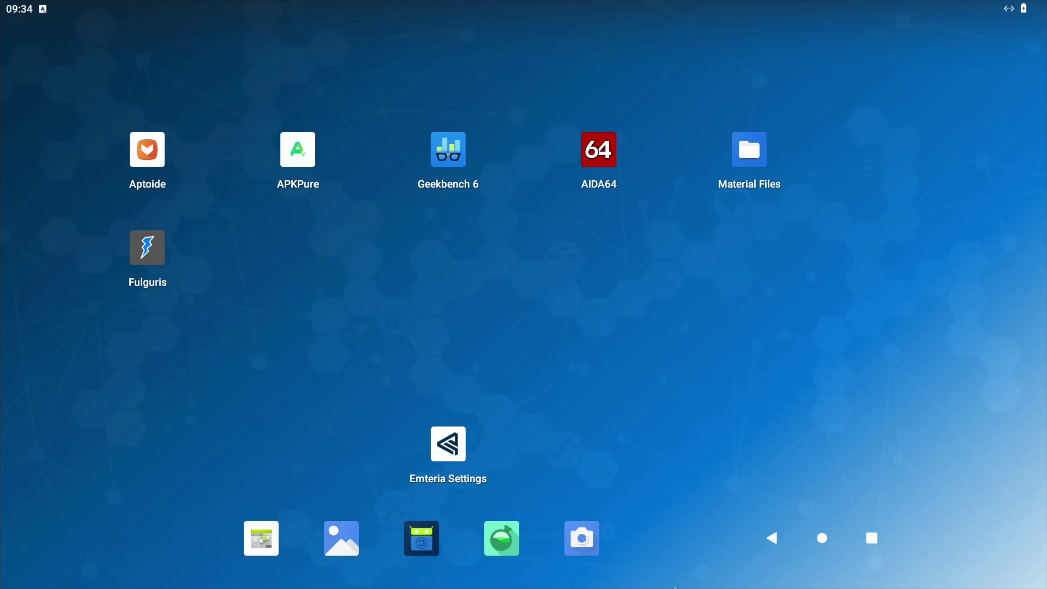
# From the app drawer, try BBC iPlayer and ITVX, closing ITVX after it crashes
pyautogui.moveTo(674, 585); pyautogui.dragTo(688, 94)
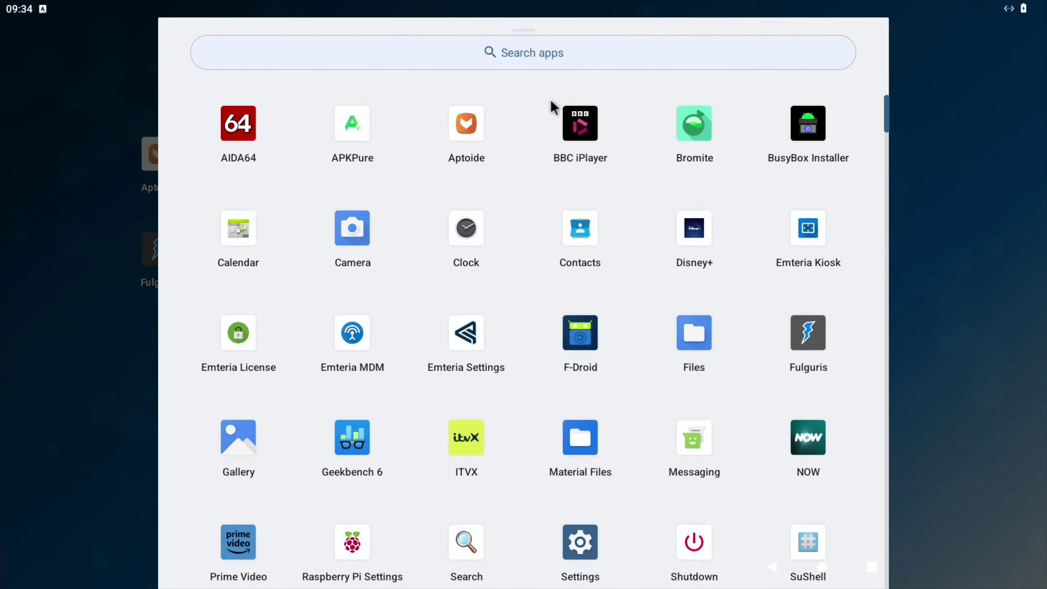
pyautogui.click(586, 123)
pyautogui.click(468, 431)
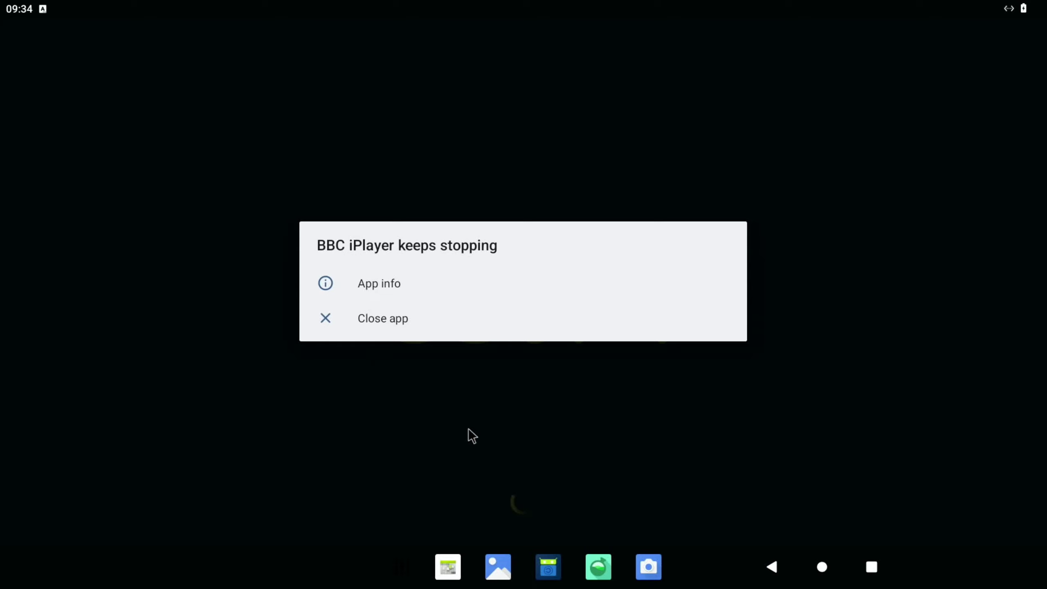
pyautogui.click(402, 325)
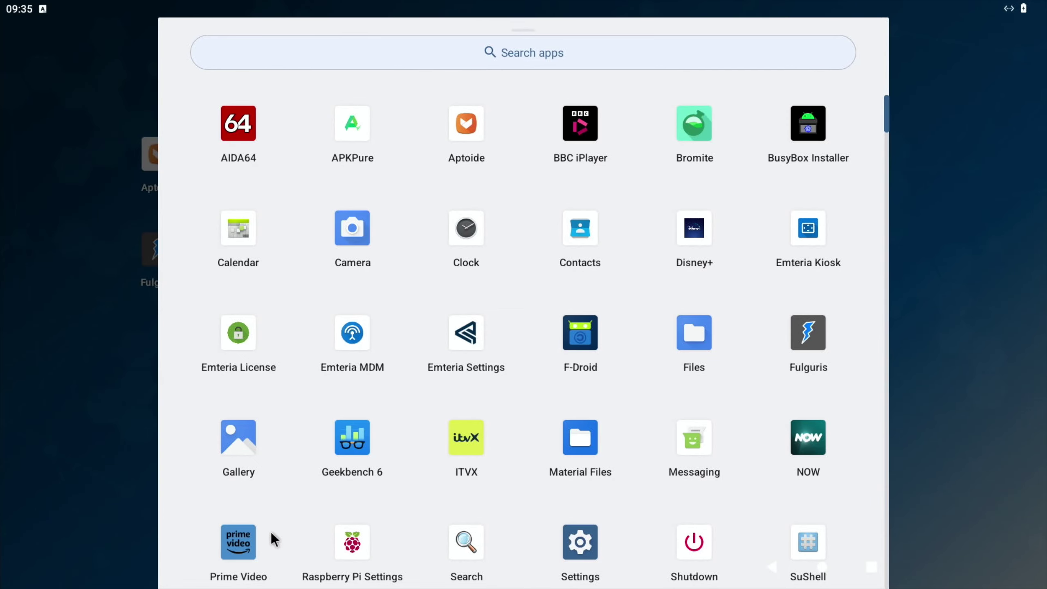
# Play Jack Ryan S4 Ep. 1 'Triage' from Continue watching in Prime Video, then pause it
pyautogui.click(244, 540)
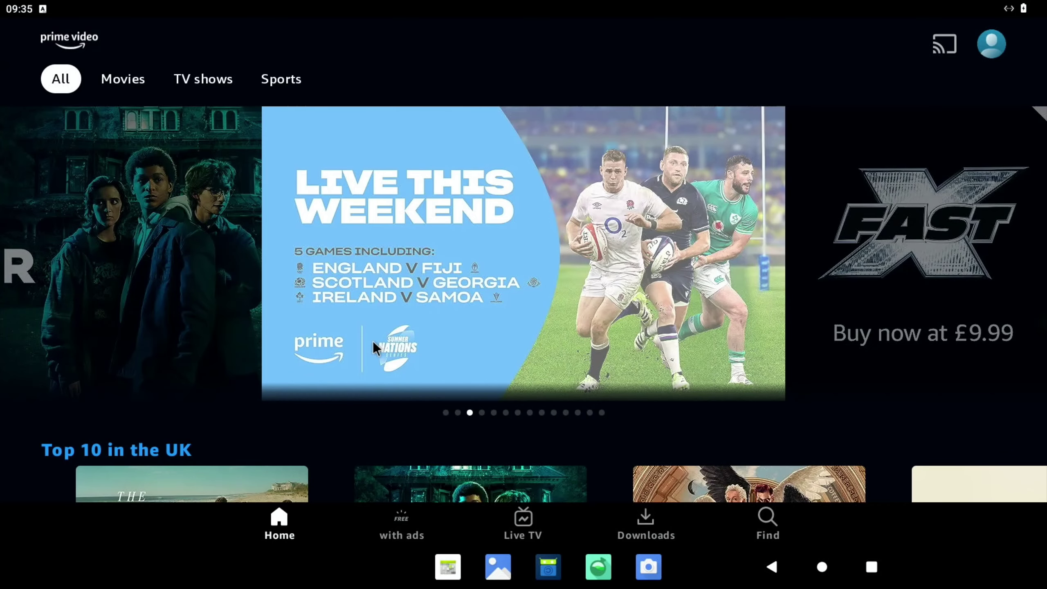
pyautogui.scroll(-10, 373, 341)
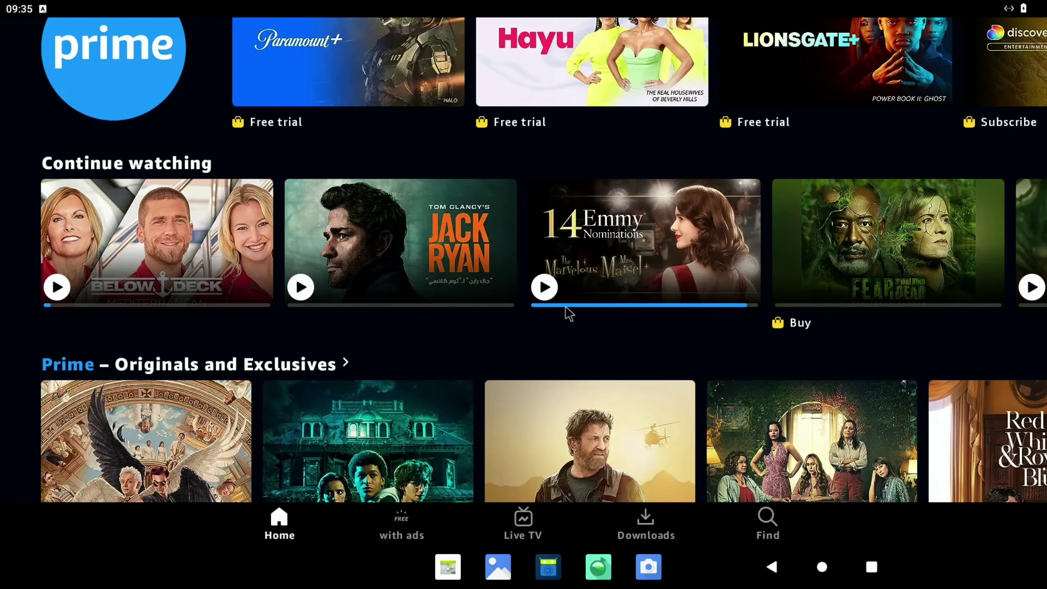
pyautogui.click(298, 292)
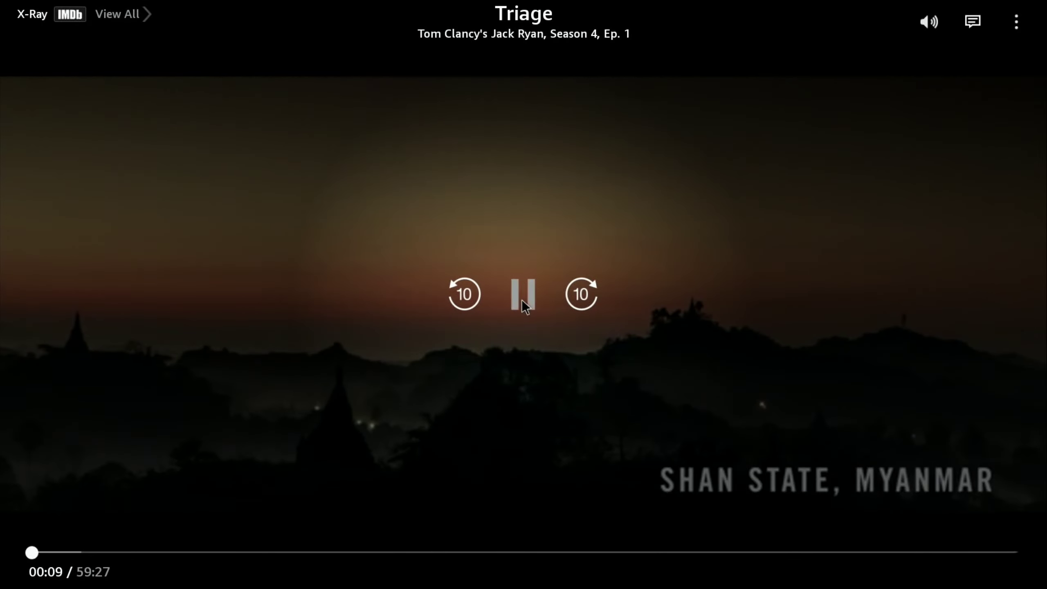
pyautogui.click(523, 294)
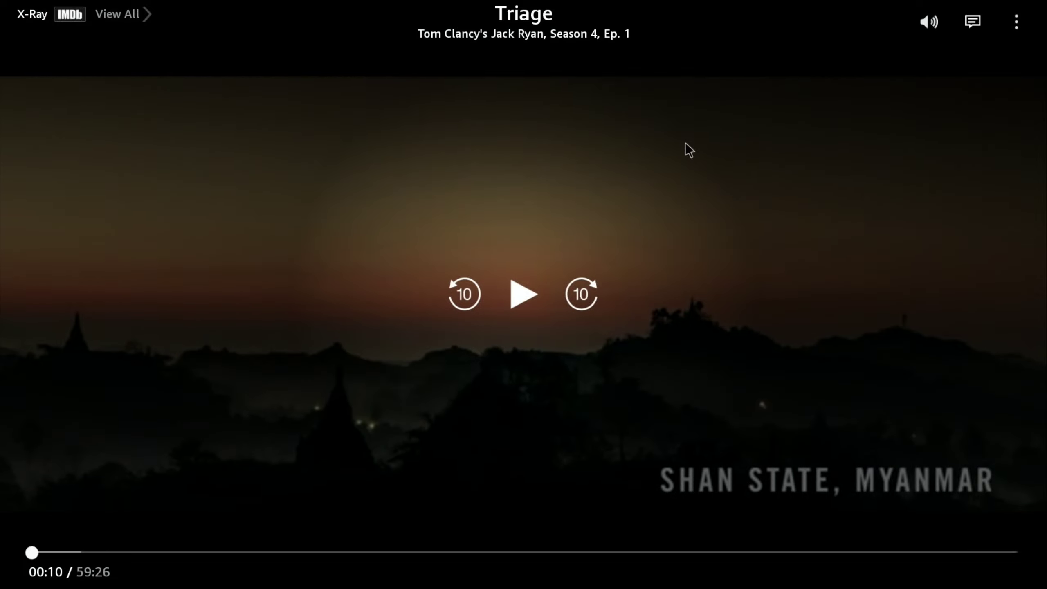
pyautogui.press('super')
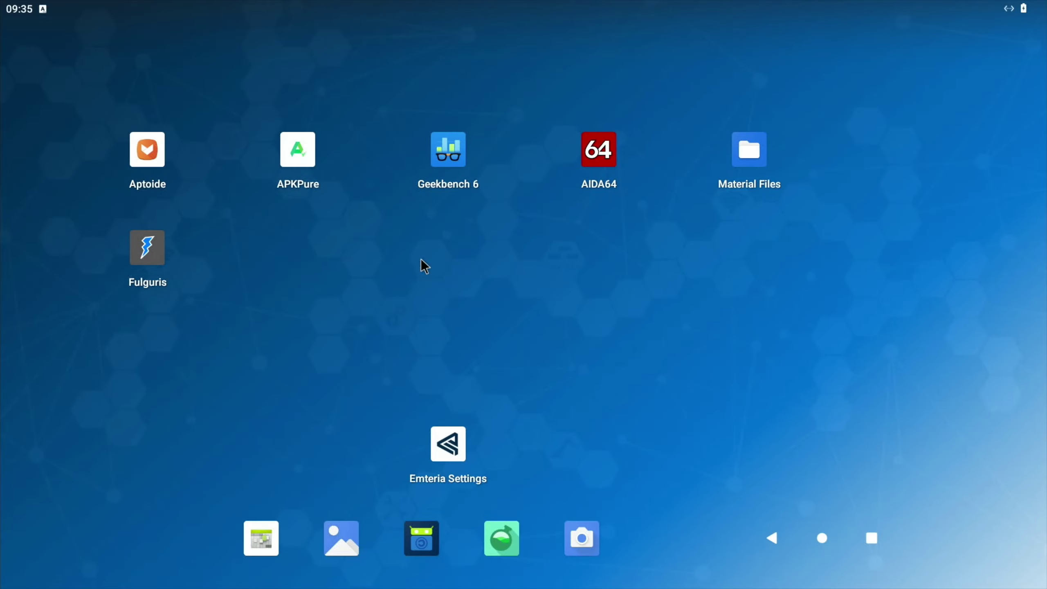
# Dismiss Prime Video, ITVX and F-Droid from the recent apps
pyautogui.click(876, 537)
pyautogui.moveTo(595, 437); pyautogui.dragTo(648, 4)
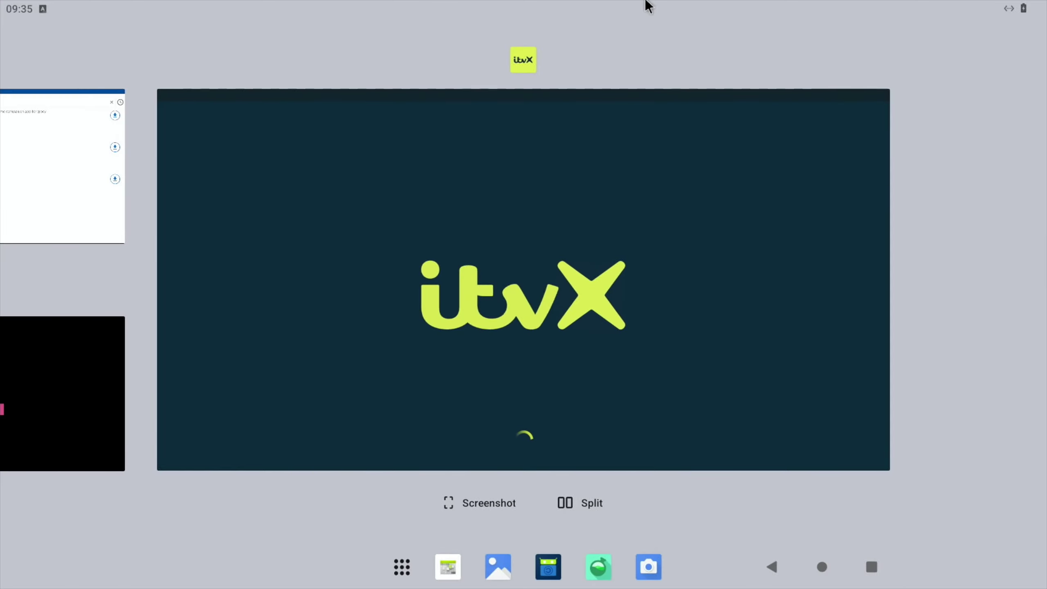
pyautogui.moveTo(470, 447); pyautogui.dragTo(496, 4)
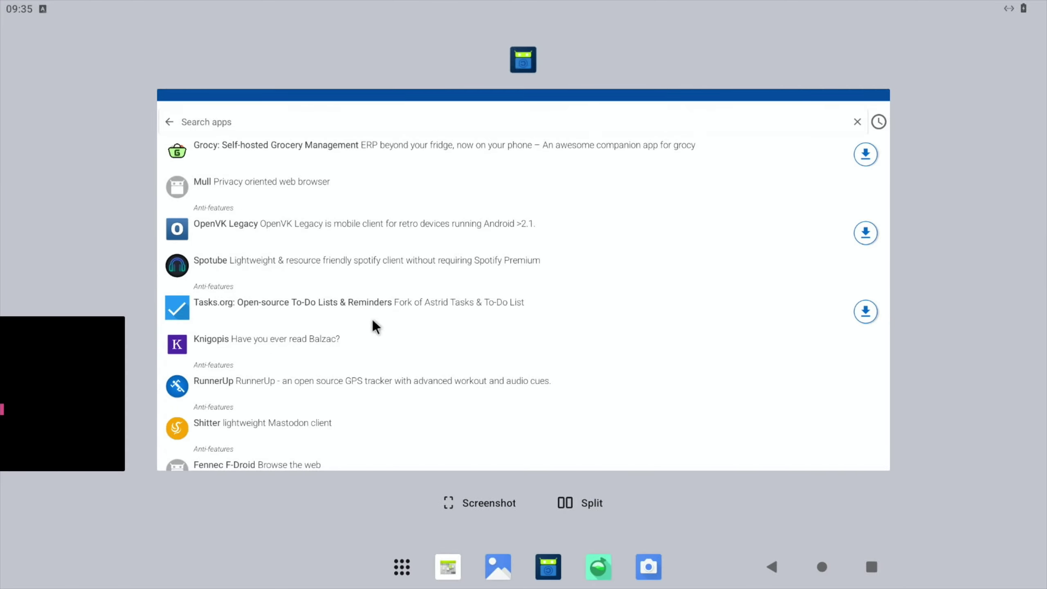
pyautogui.moveTo(332, 438); pyautogui.dragTo(494, 6)
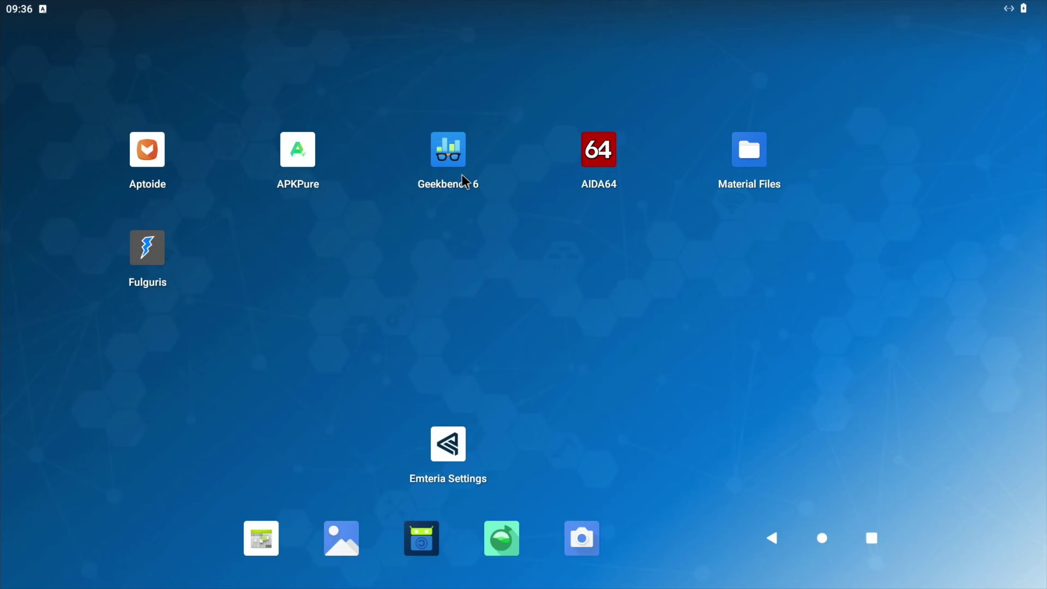
# Check AIDA64's CPU, display (1920×1080, Broadcom V3D 4.2) and thermal (53.6°C) pages
pyautogui.click(601, 149)
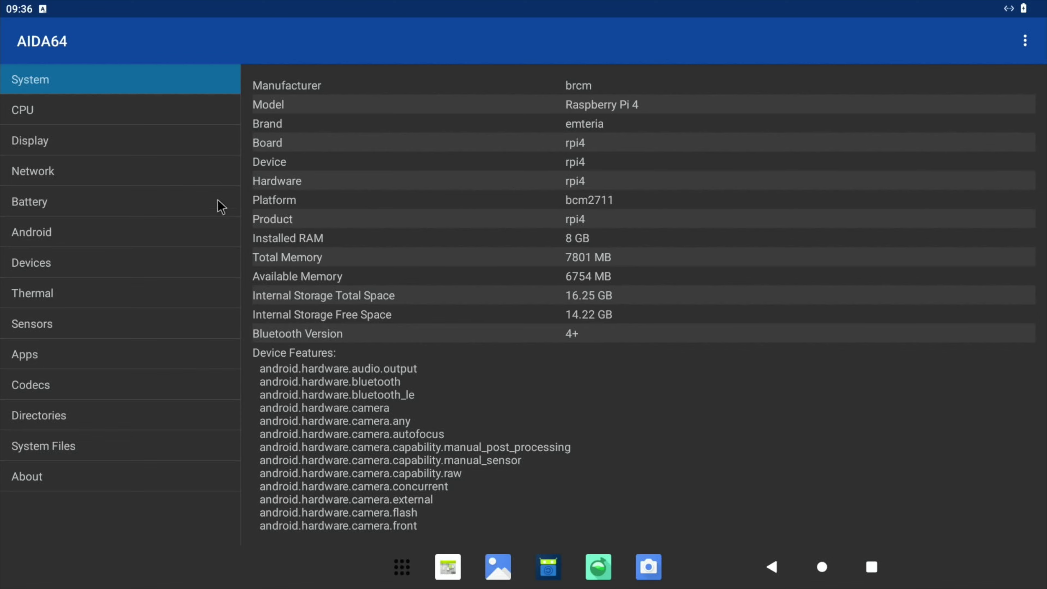
pyautogui.click(129, 112)
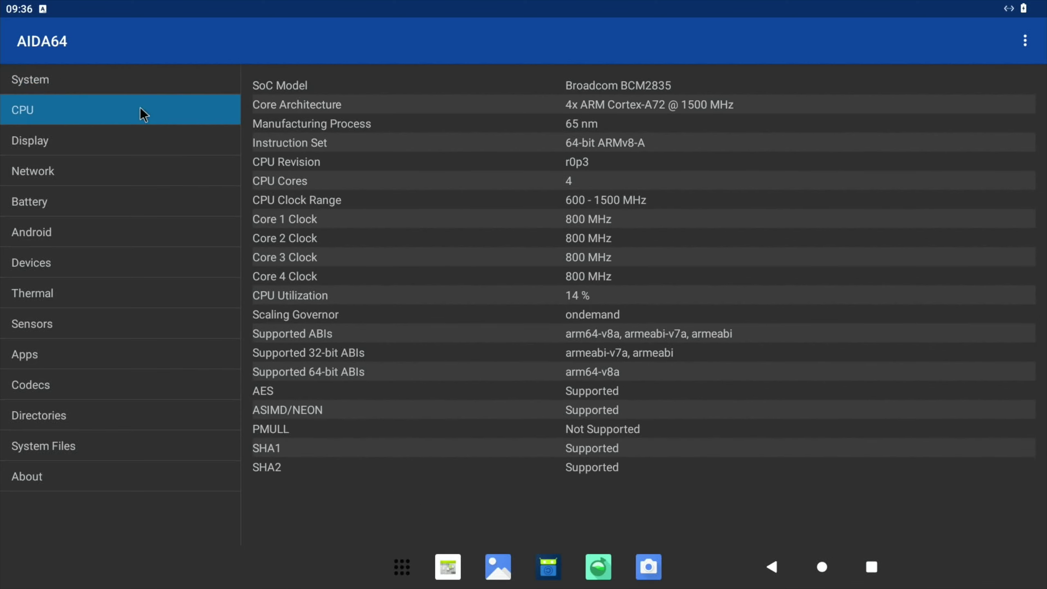
pyautogui.click(132, 144)
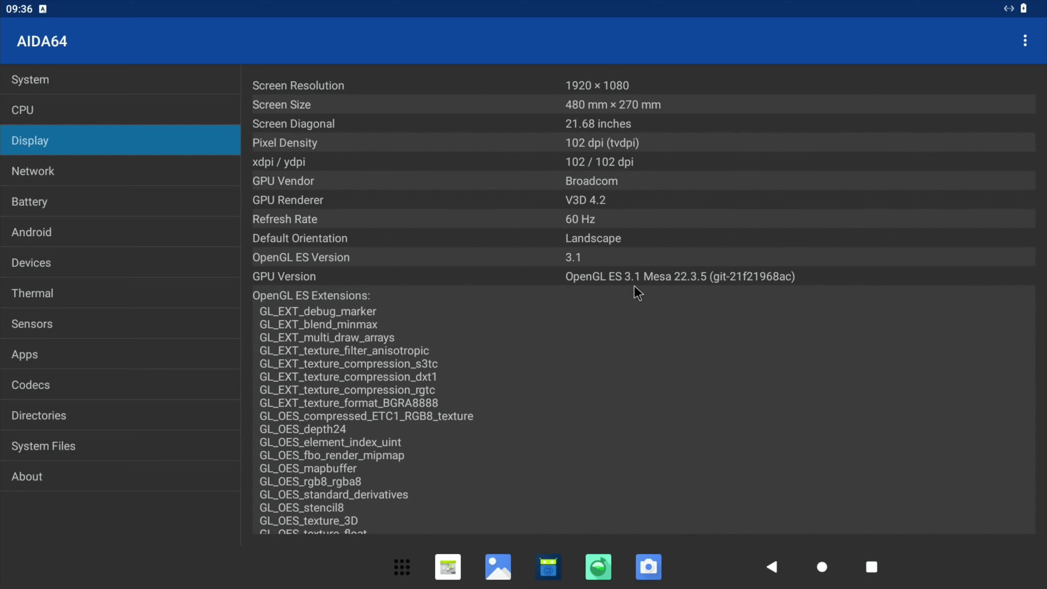
pyautogui.click(112, 294)
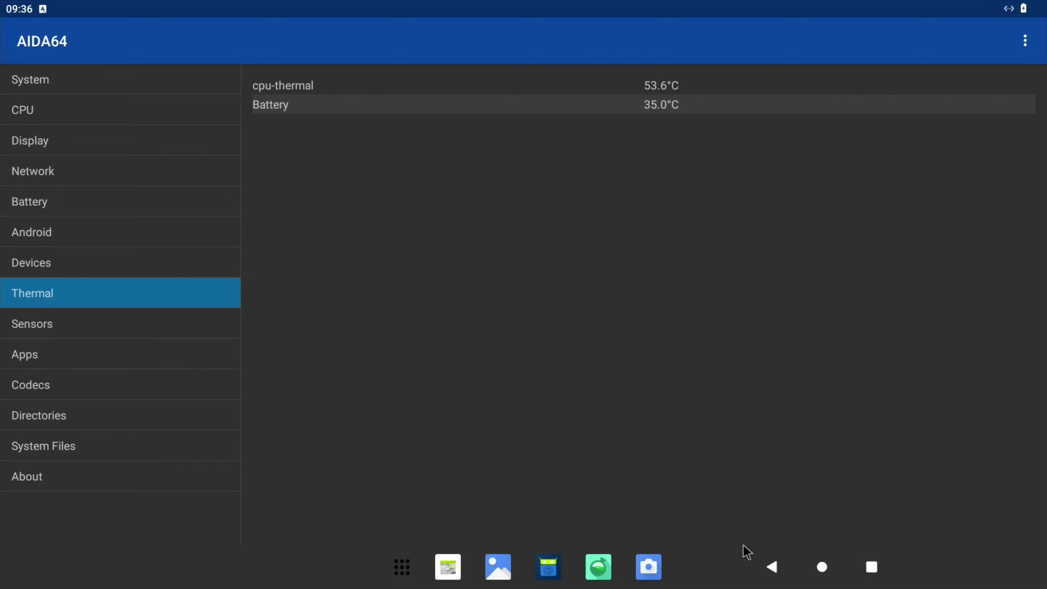
pyautogui.click(822, 567)
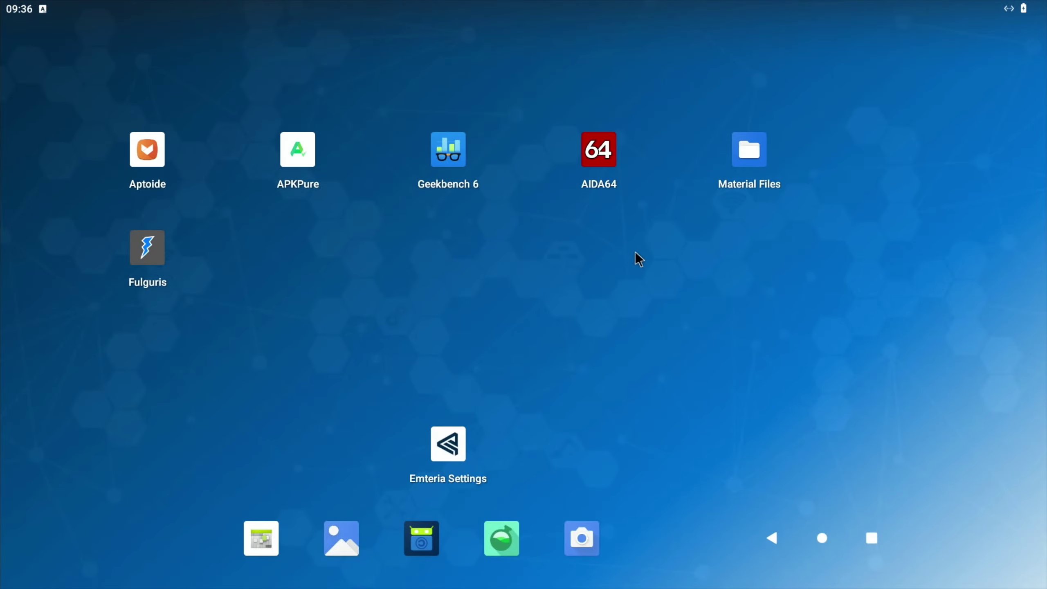
# Clear AIDA64 from recents, then run the Geekbench 6 CPU benchmark and review its results
pyautogui.click(870, 539)
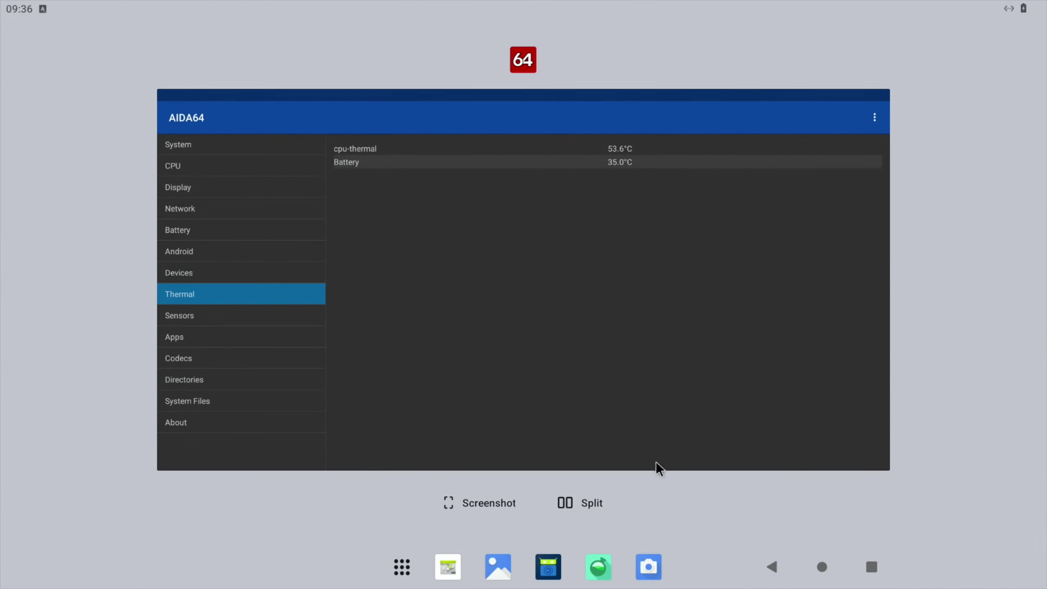
pyautogui.moveTo(657, 465); pyautogui.dragTo(591, 4)
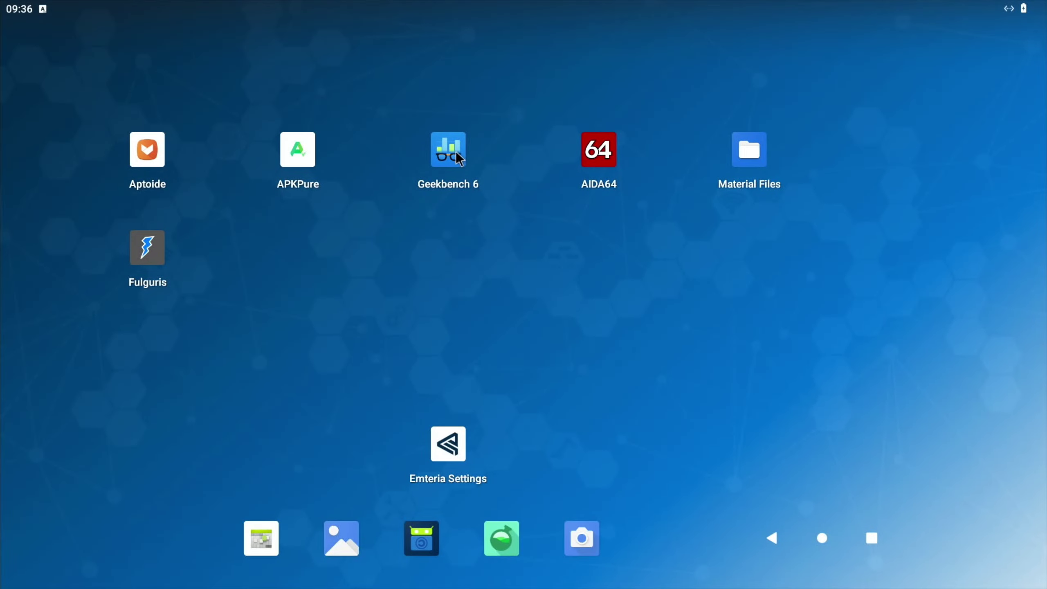
pyautogui.click(456, 153)
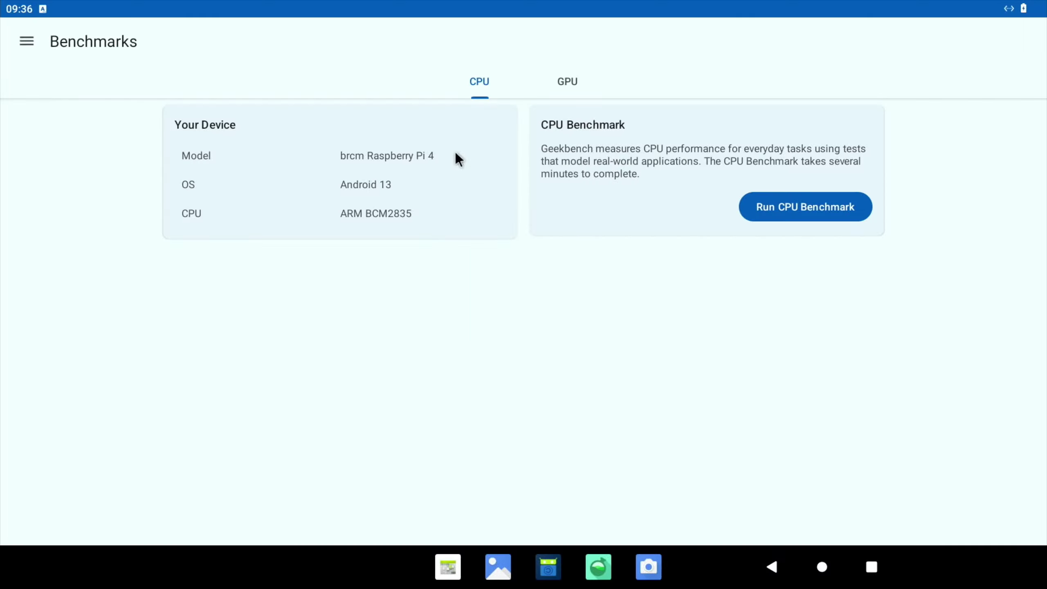
pyautogui.click(569, 86)
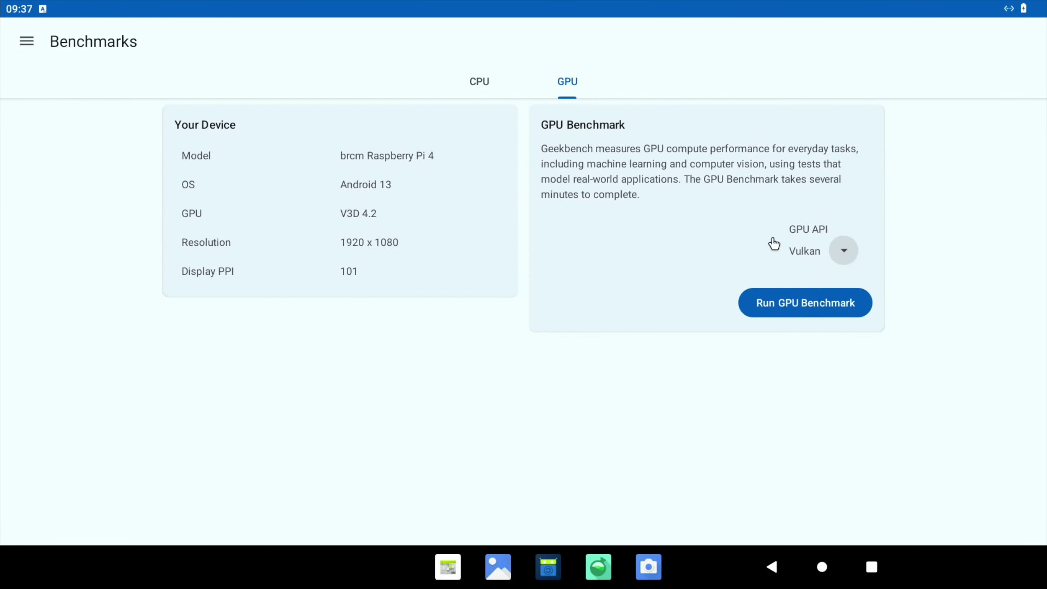
pyautogui.click(479, 84)
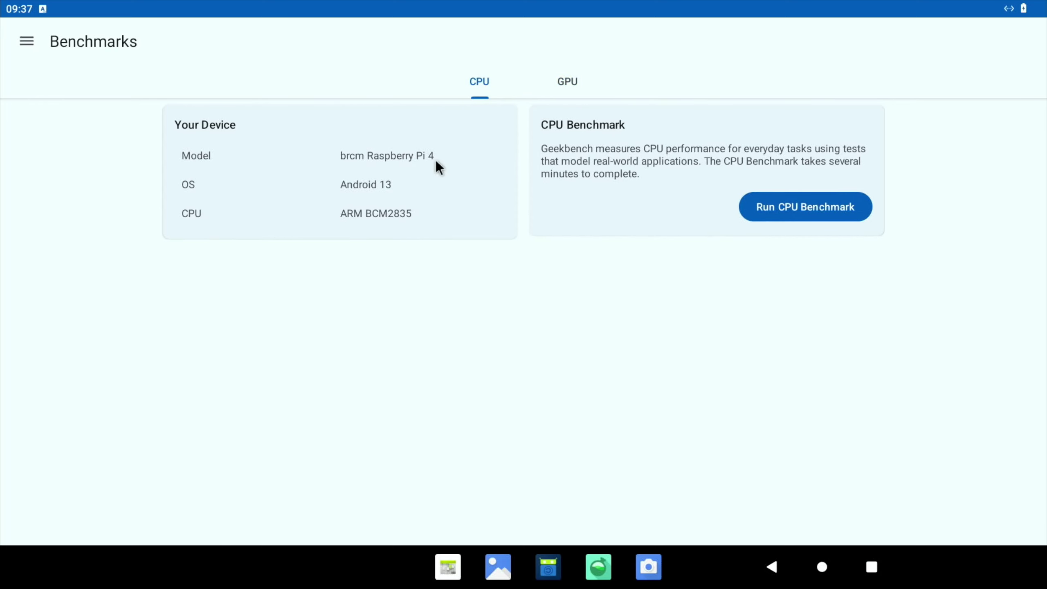
pyautogui.click(848, 211)
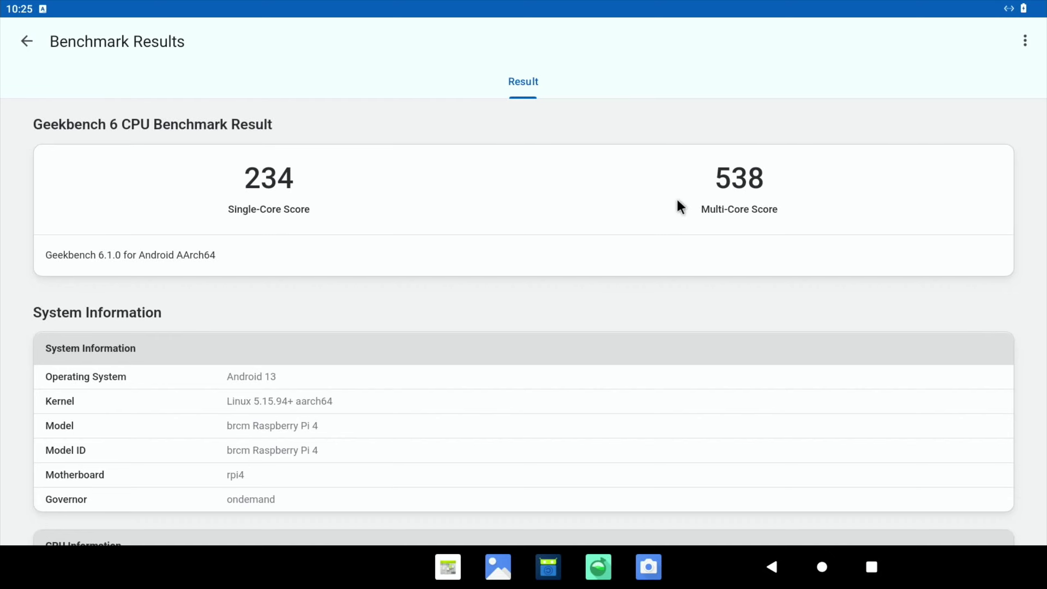
pyautogui.scroll(-15, 677, 200)
pyautogui.scroll(-10, 677, 199)
pyautogui.press('Escape')
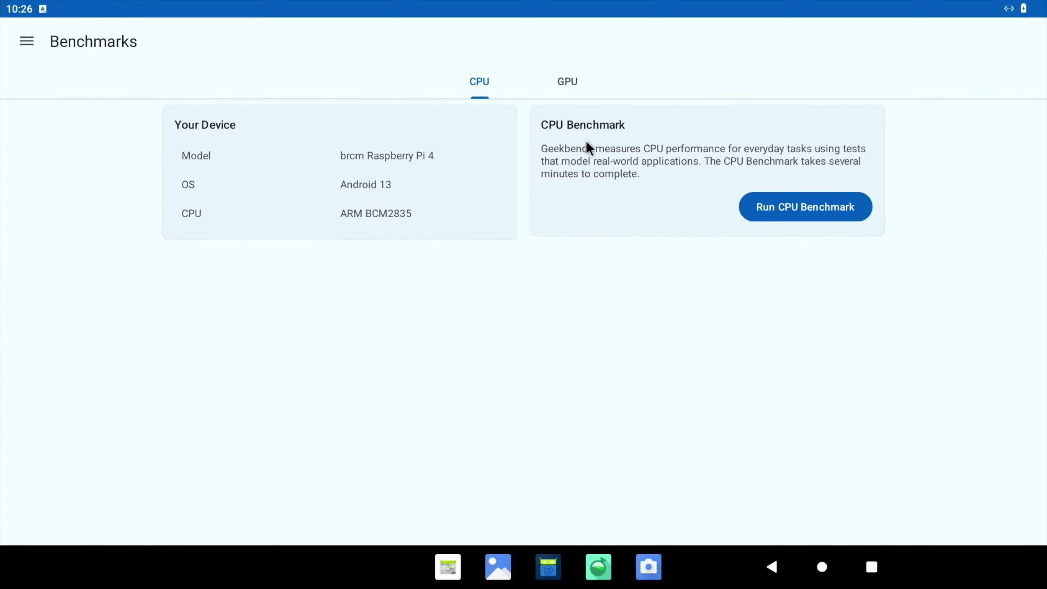
# Run the Vulkan GPU benchmark, relaunching Geekbench 6 to retry it after it exits
pyautogui.click(566, 82)
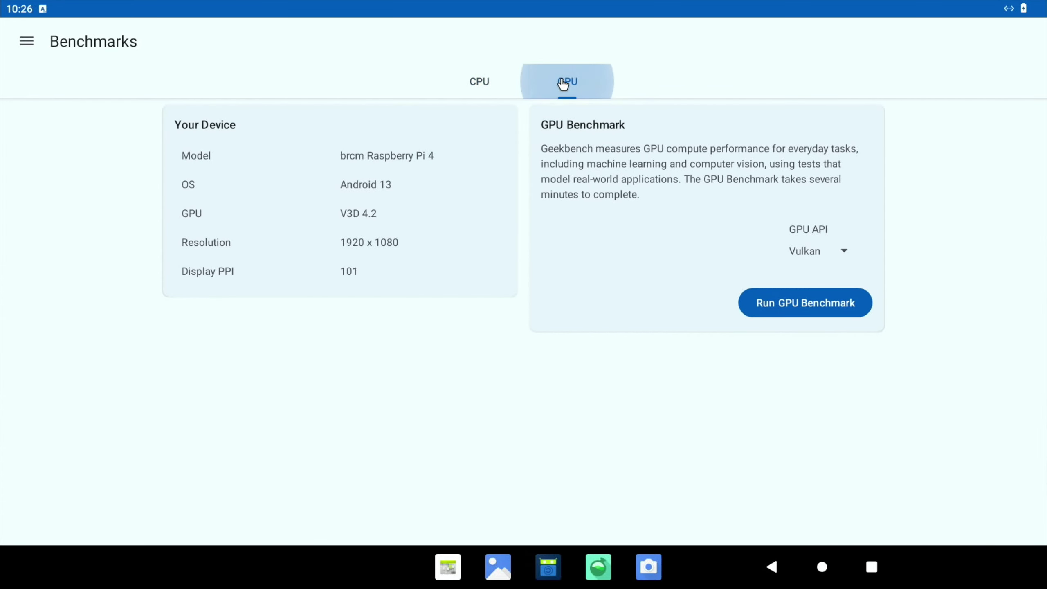
pyautogui.click(807, 306)
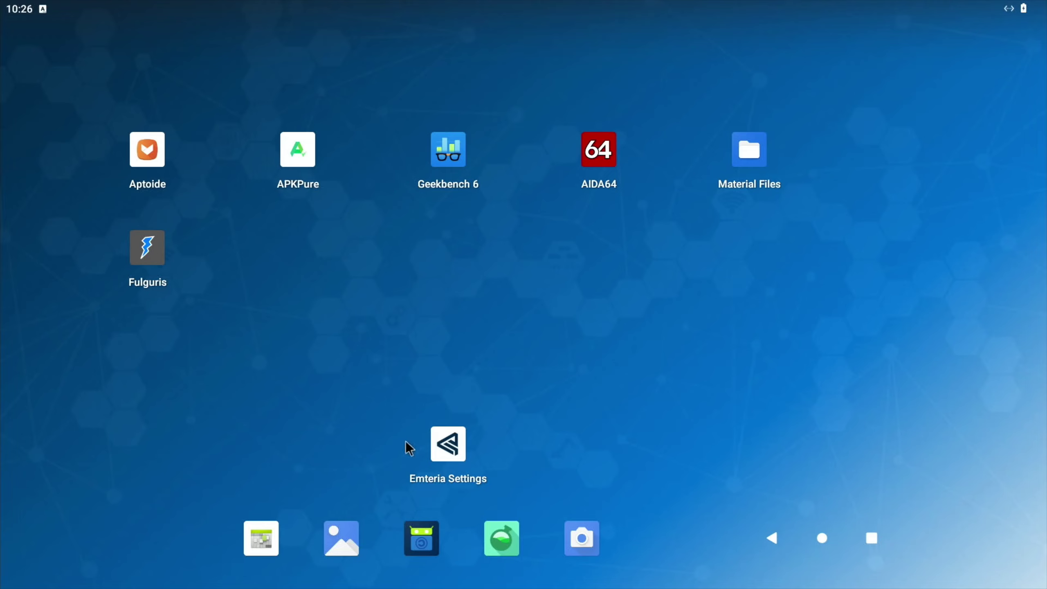
pyautogui.click(442, 144)
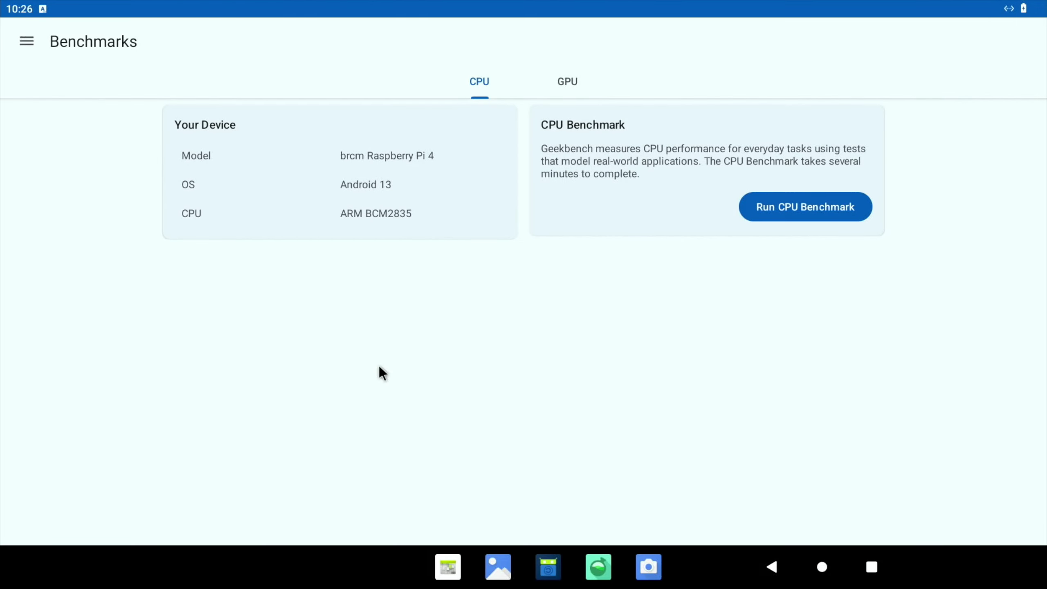
pyautogui.click(561, 99)
pyautogui.click(769, 304)
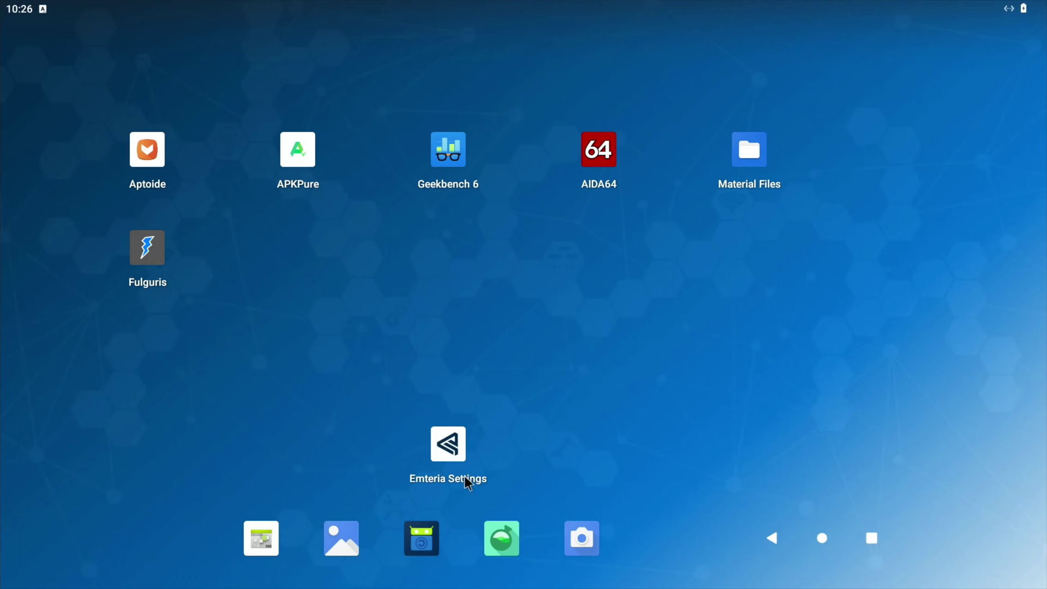
# In Emteria Settings, leave Screen orientation unchanged and switch Keep awake on
pyautogui.click(450, 444)
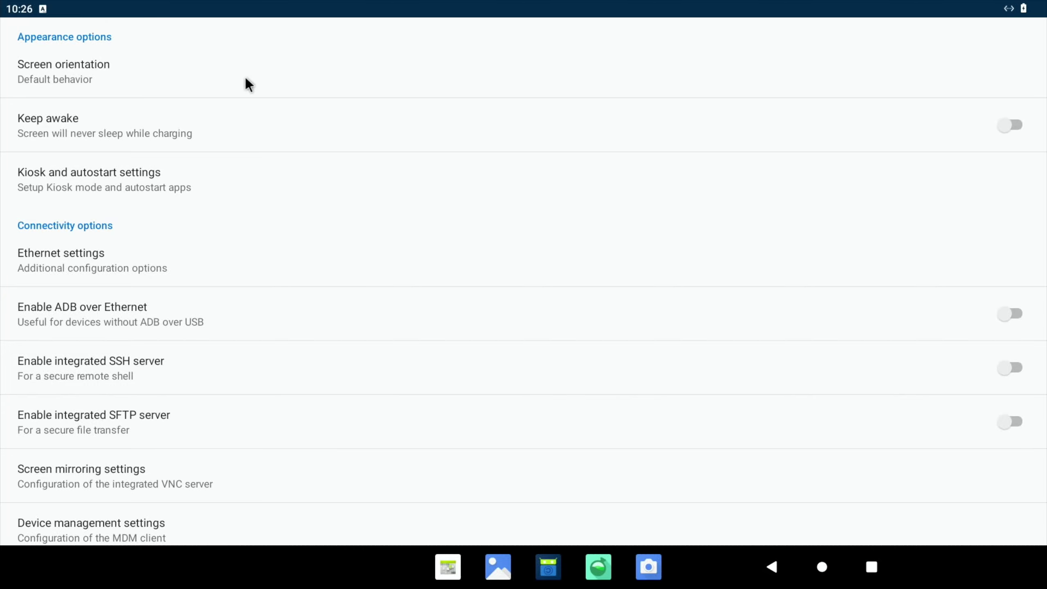
pyautogui.click(180, 66)
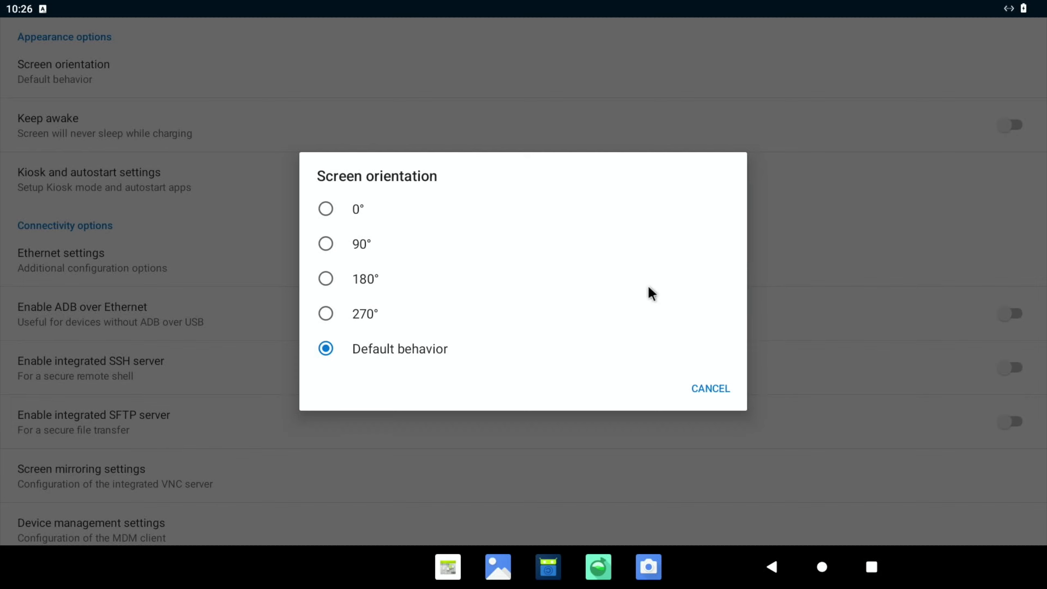
pyautogui.click(702, 387)
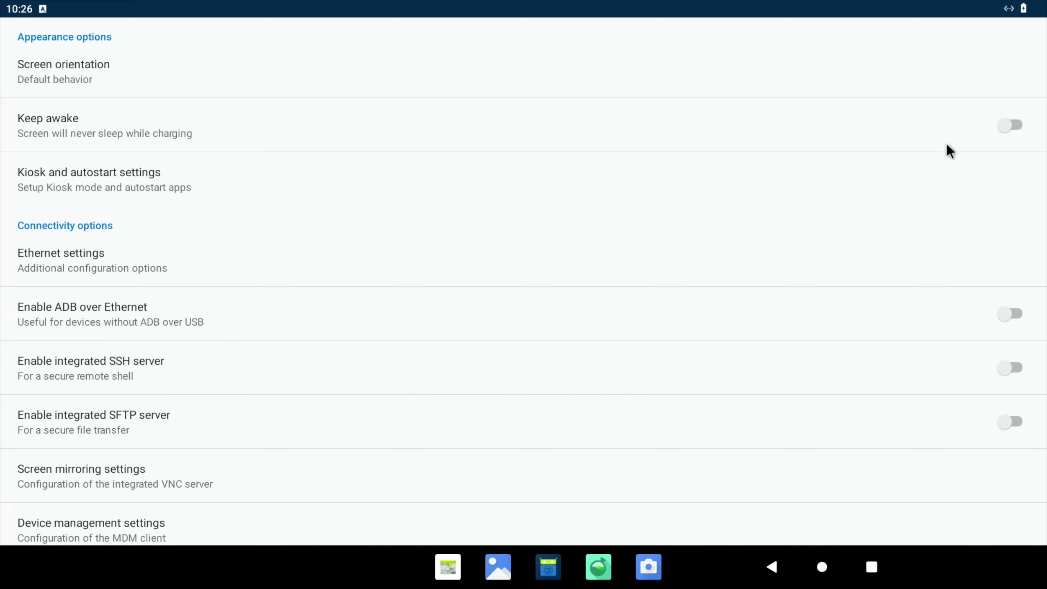
pyautogui.click(1013, 126)
# Scroll down to the installed OS version v13.4.0, then go home and open the app drawer
pyautogui.scroll(-3, 223, 246)
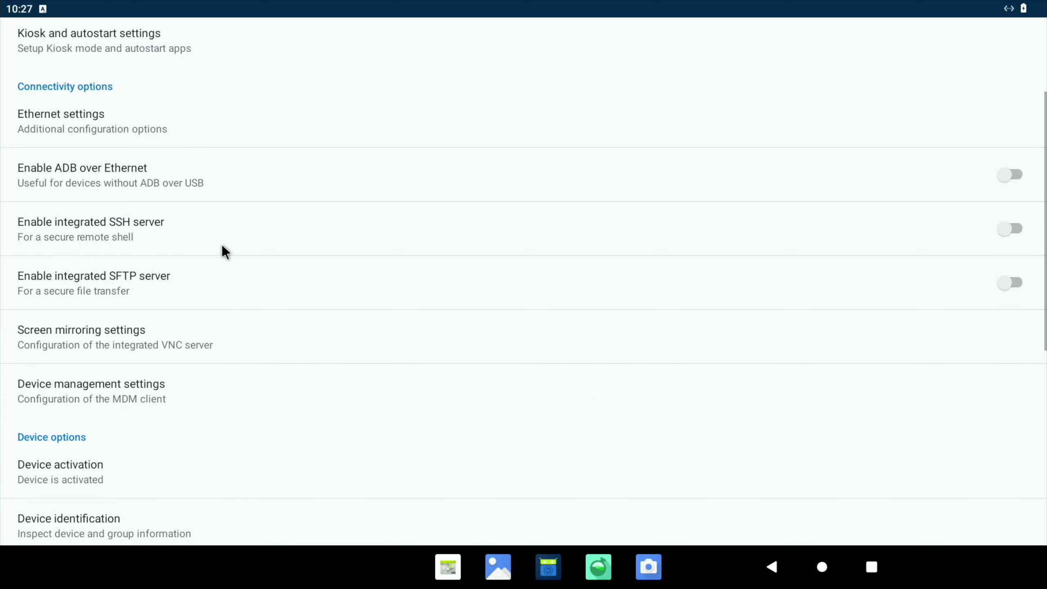
pyautogui.scroll(3, 225, 251)
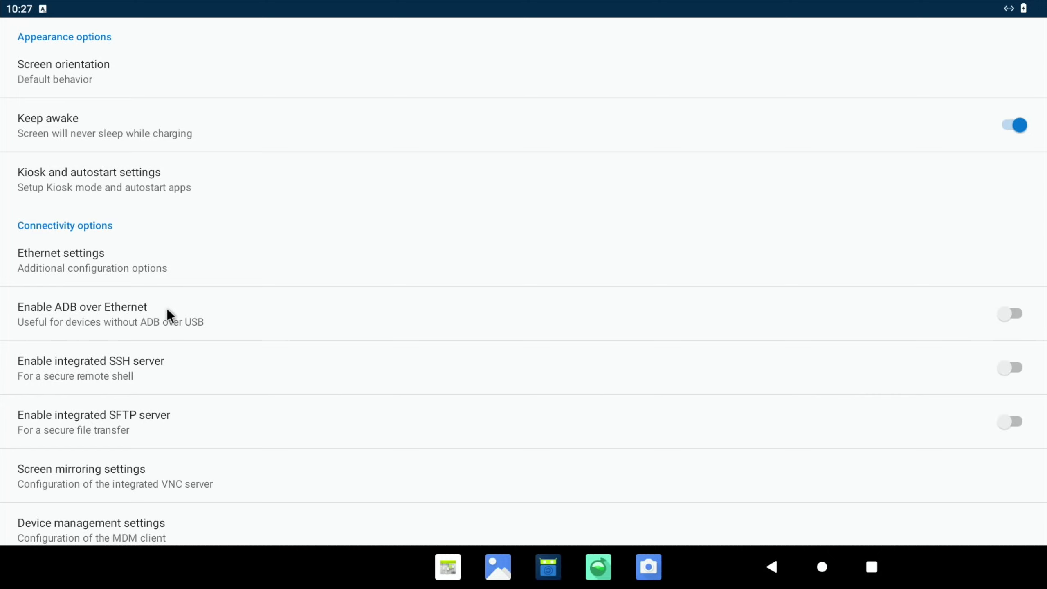
pyautogui.scroll(-3, 166, 309)
pyautogui.scroll(-3, 167, 309)
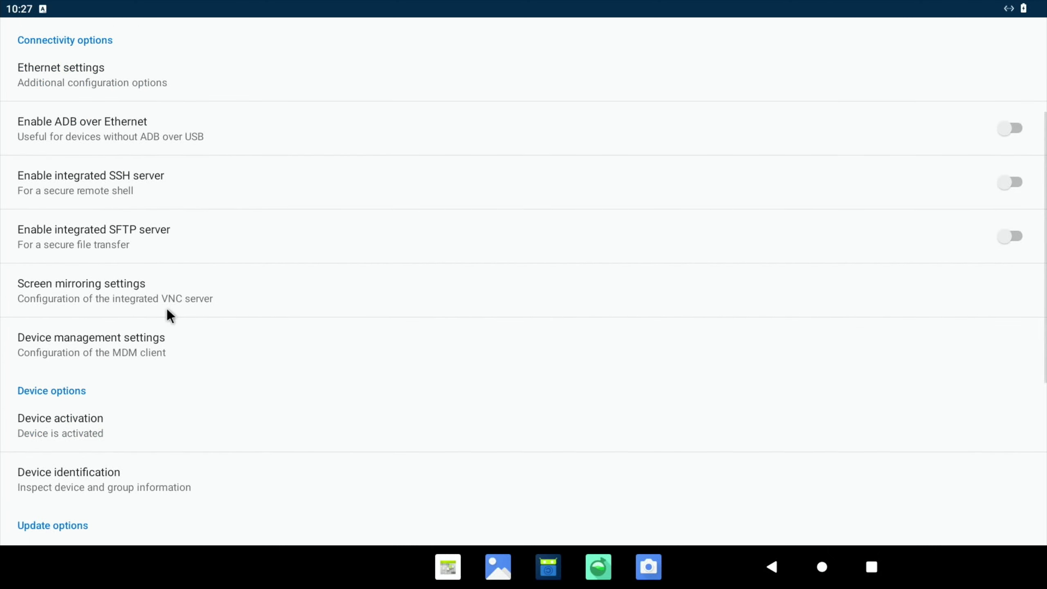
pyautogui.scroll(-1, 168, 310)
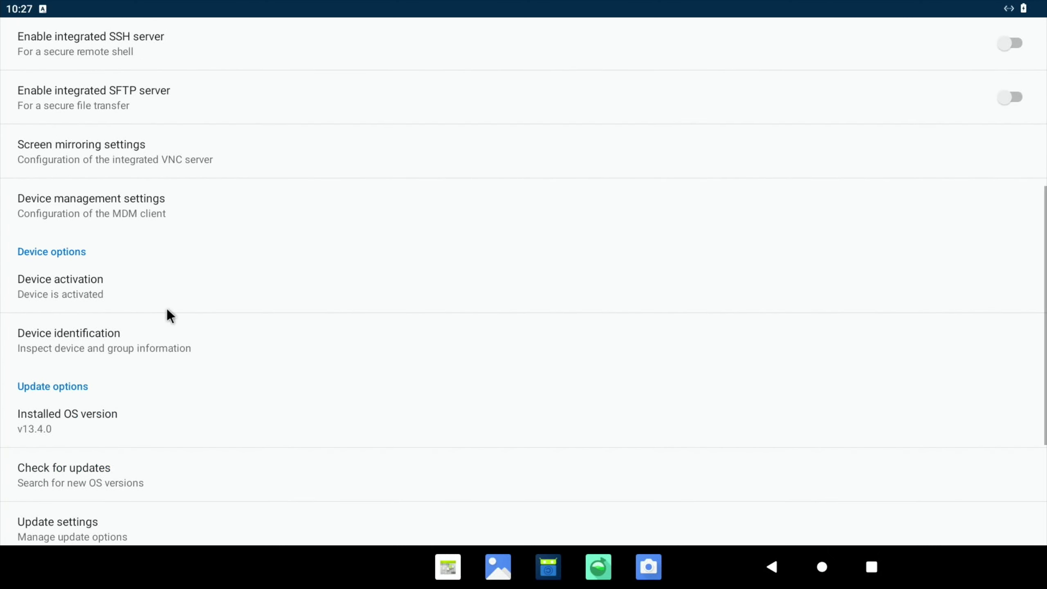
pyautogui.scroll(-3, 167, 309)
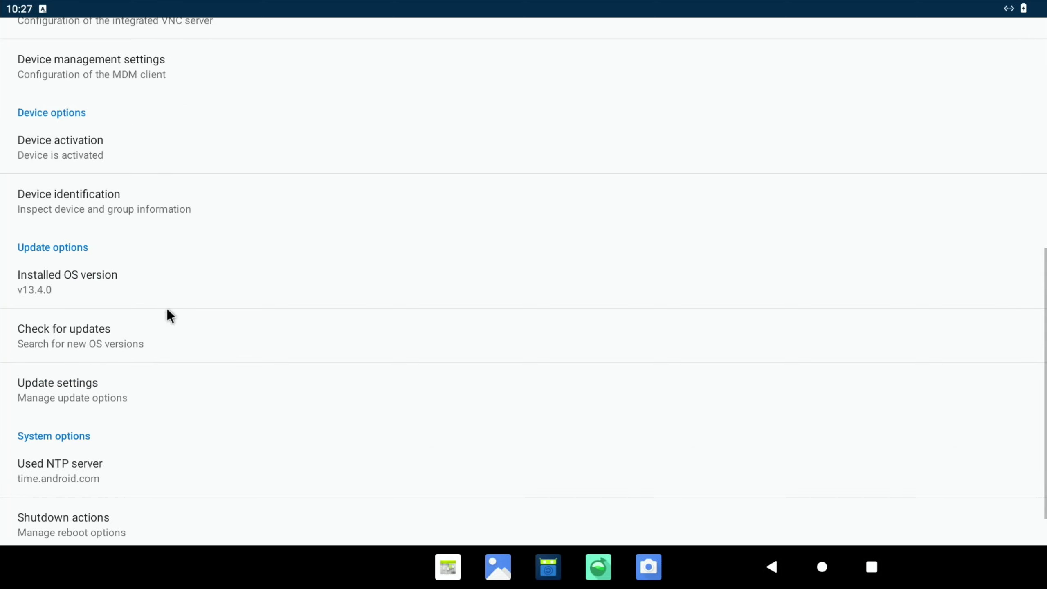
pyautogui.scroll(-1, 167, 307)
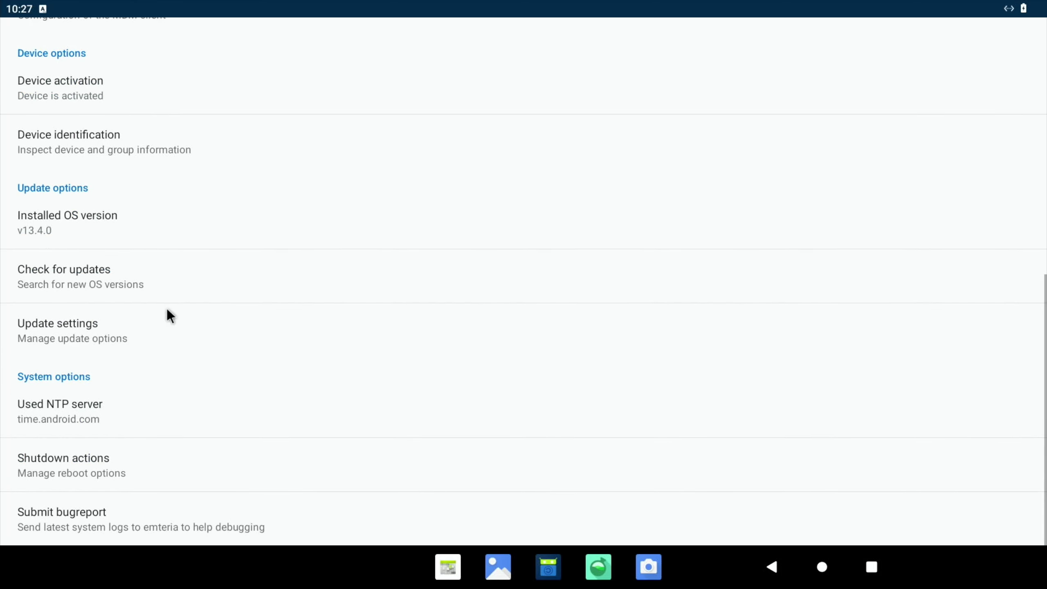
pyautogui.click(775, 570)
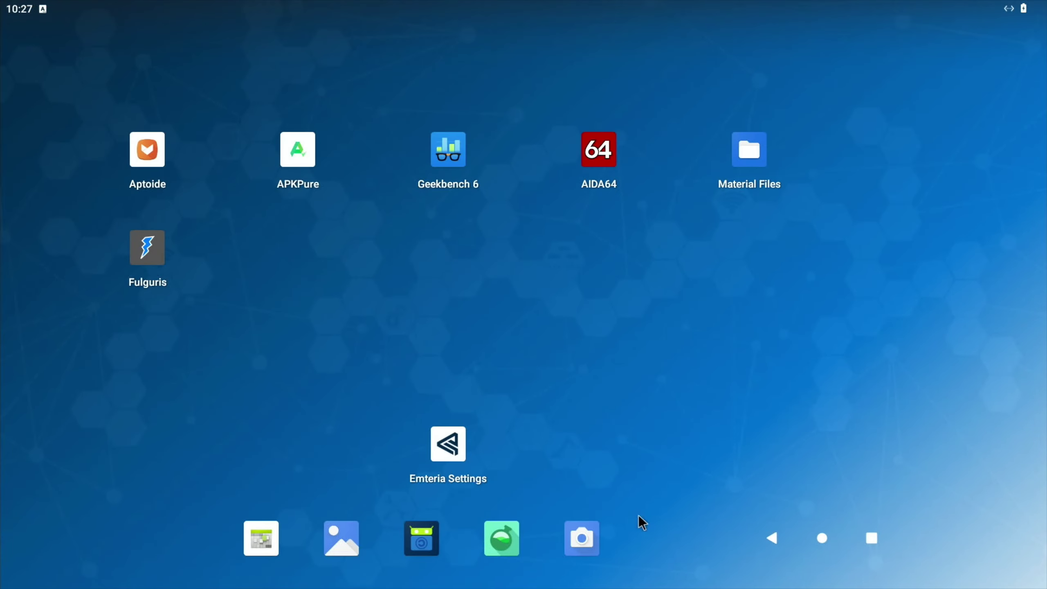
pyautogui.moveTo(707, 575); pyautogui.dragTo(687, 333)
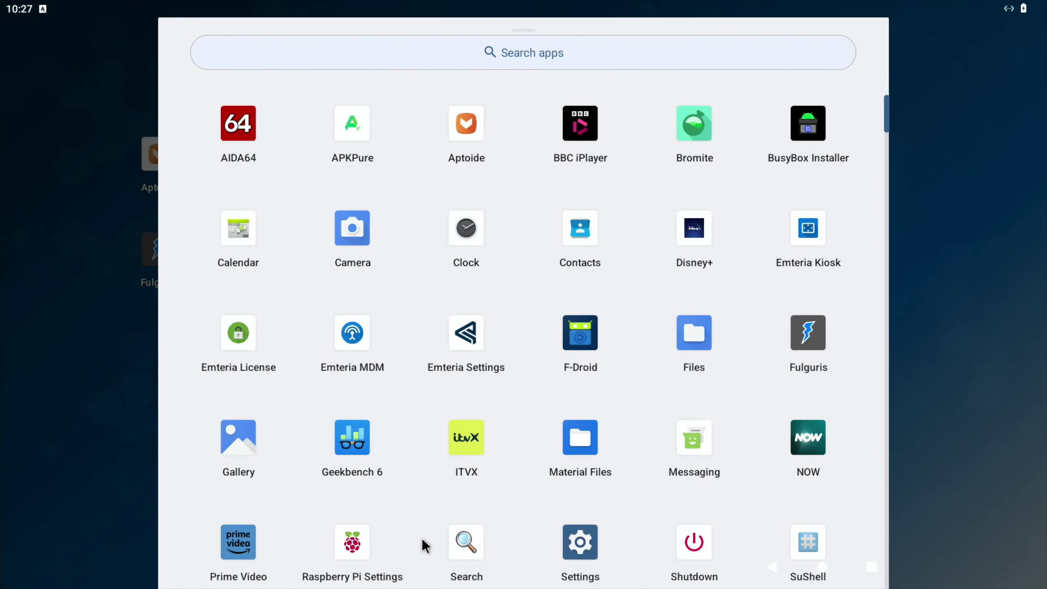
# Review headphone-jack audio output and the 19 supported resolutions, keeping 1920x1080@60 unchanged
pyautogui.click(354, 547)
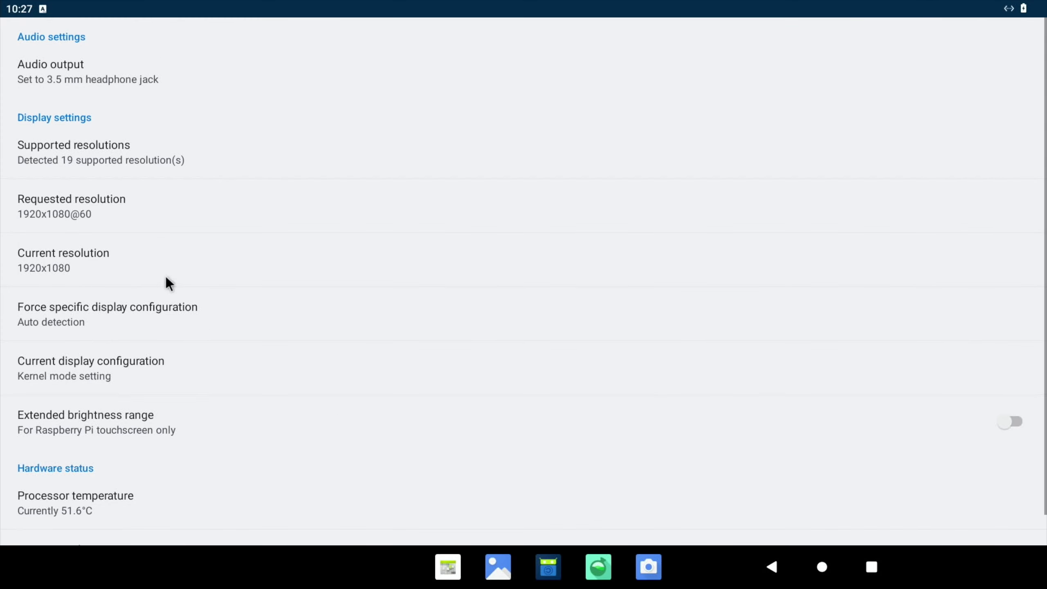
pyautogui.click(57, 76)
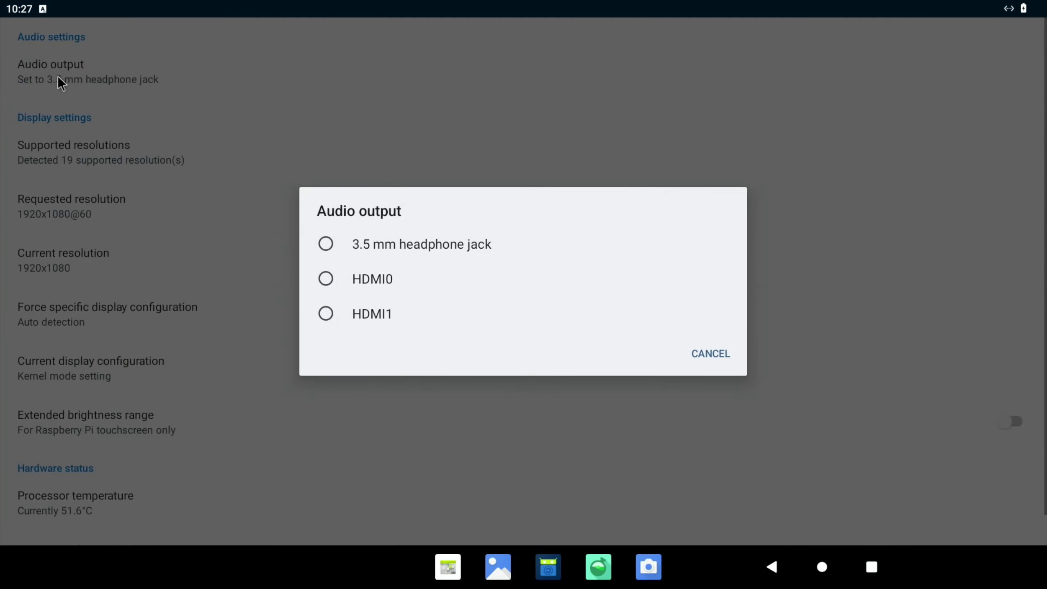
pyautogui.click(57, 76)
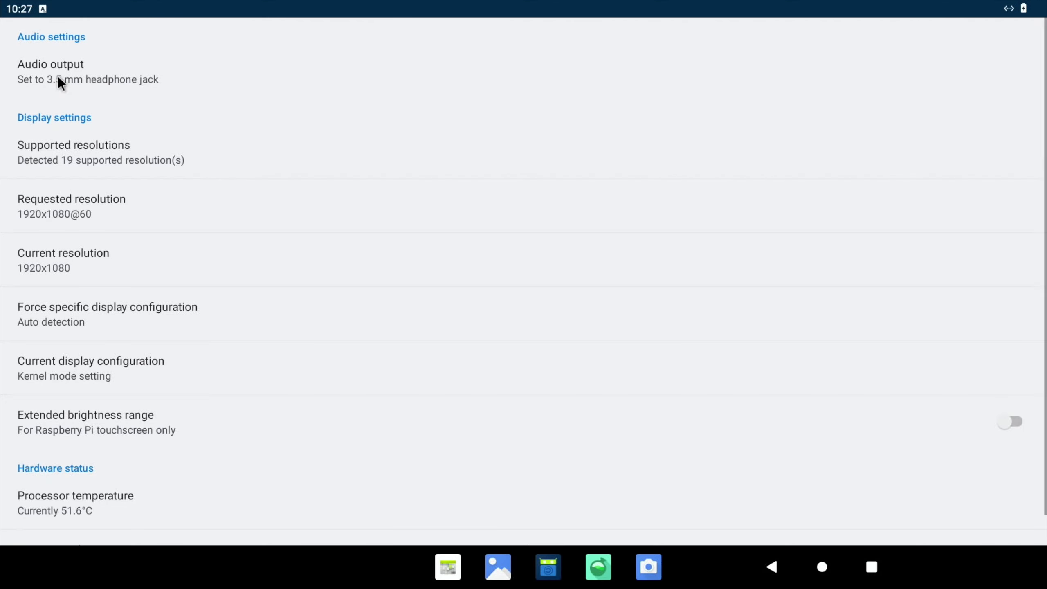
pyautogui.click(94, 154)
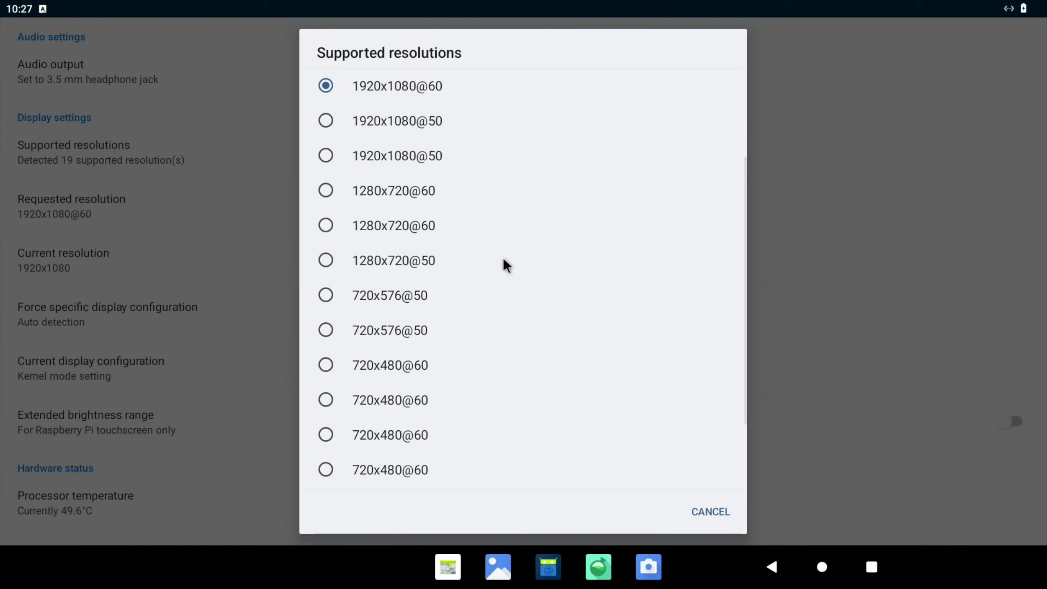
pyautogui.scroll(-3, 503, 257)
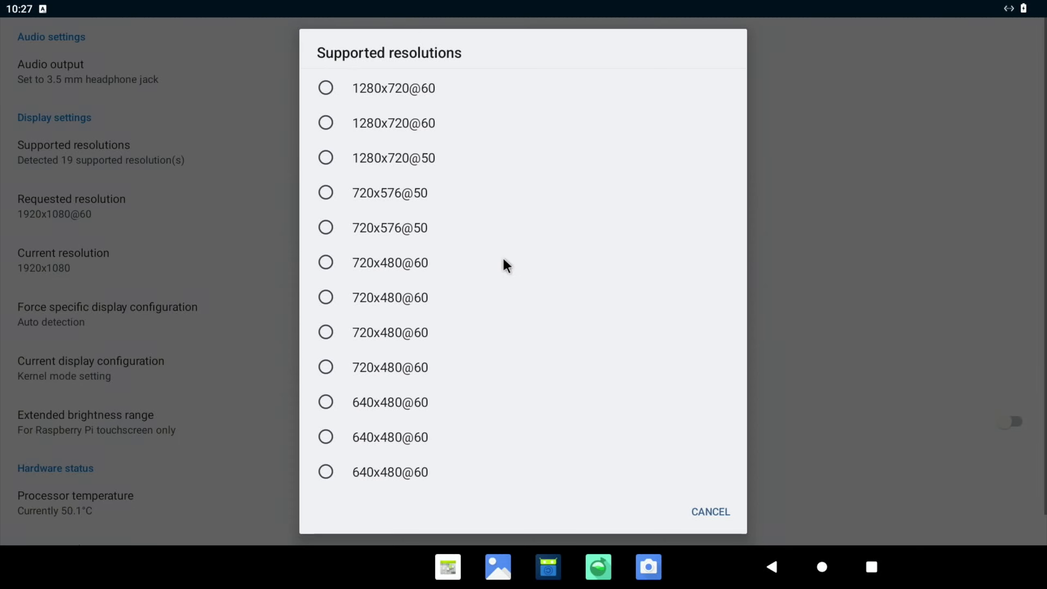
pyautogui.scroll(5, 503, 258)
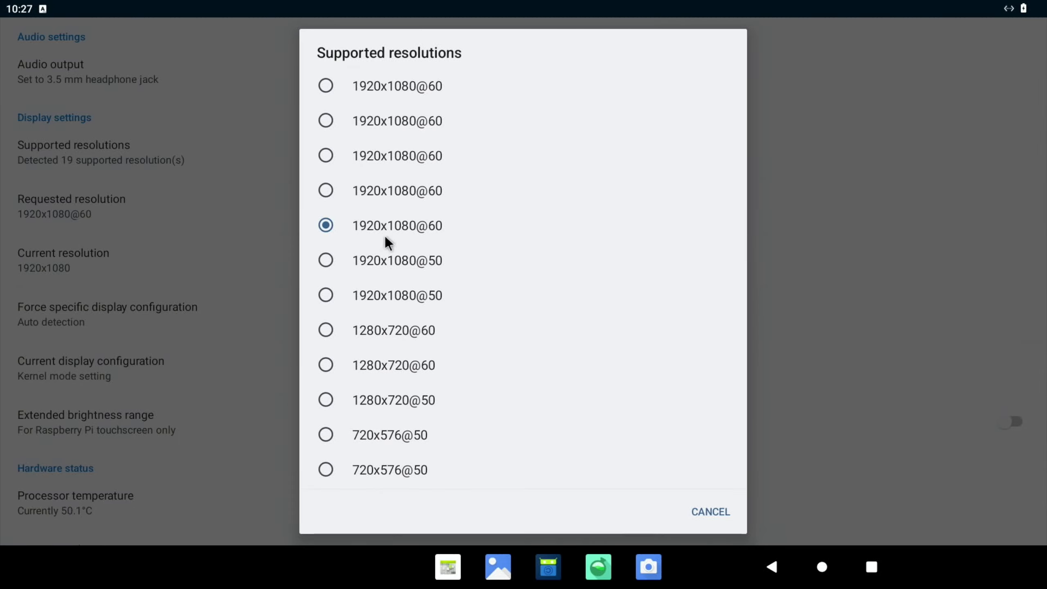
pyautogui.click(710, 511)
pyautogui.scroll(-1, 559, 425)
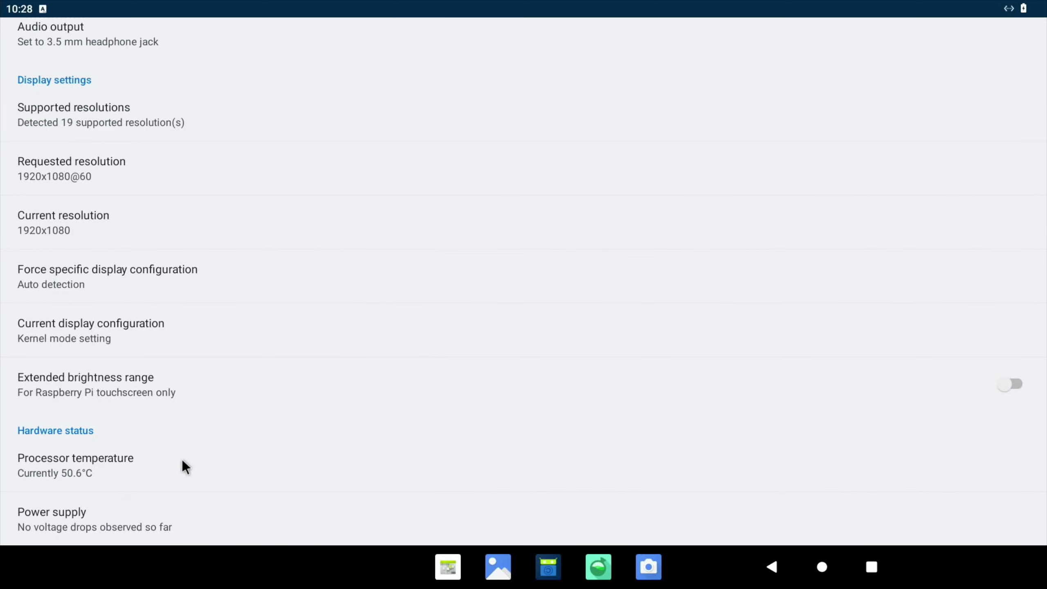
pyautogui.click(818, 566)
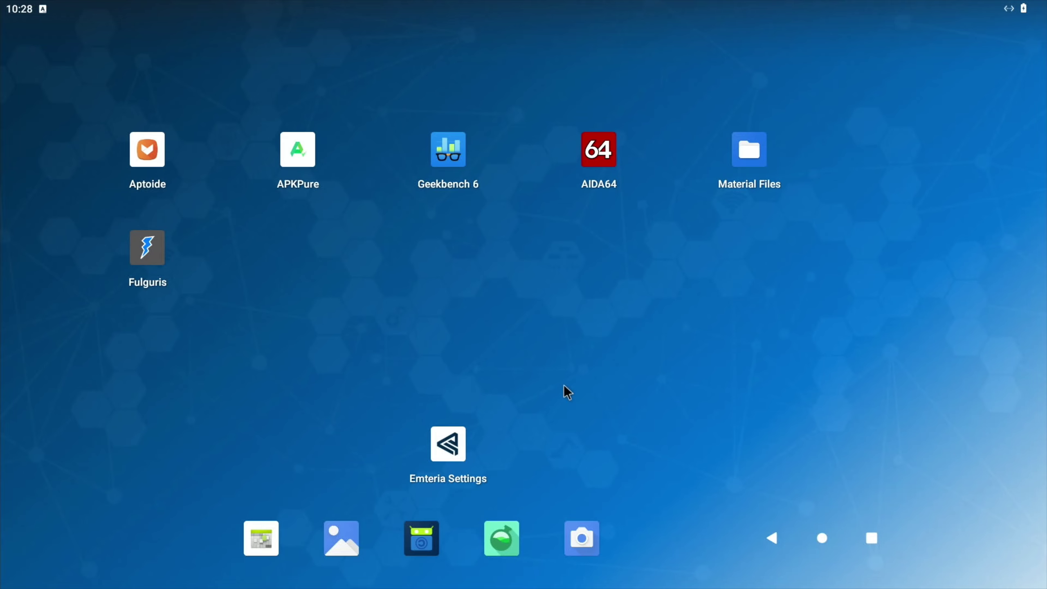
# Pull down quick settings and bring up the power off and restart options
pyautogui.moveTo(75, 5); pyautogui.dragTo(207, 573)
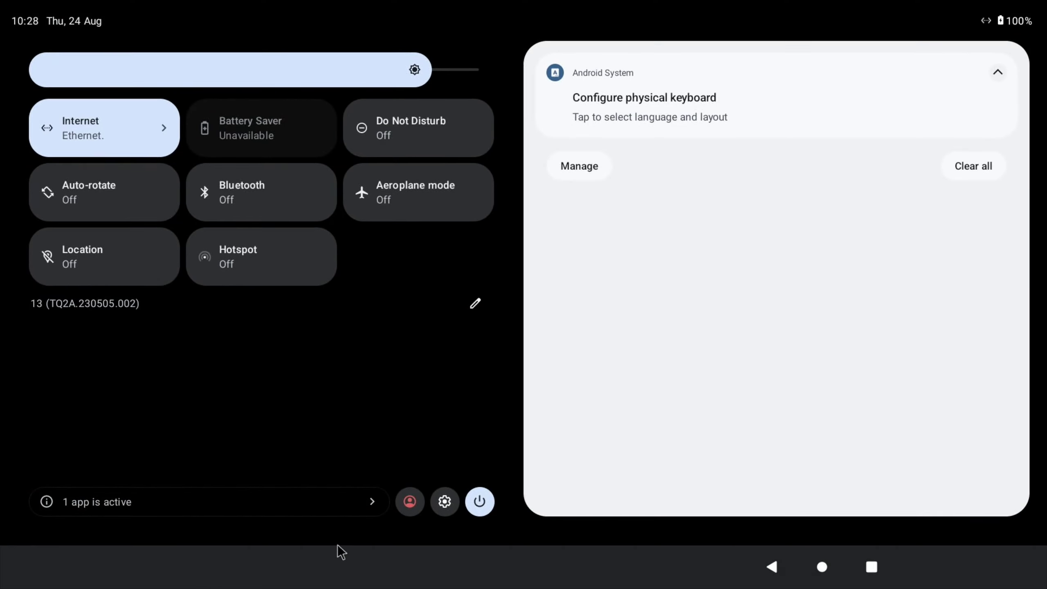
pyautogui.click(485, 506)
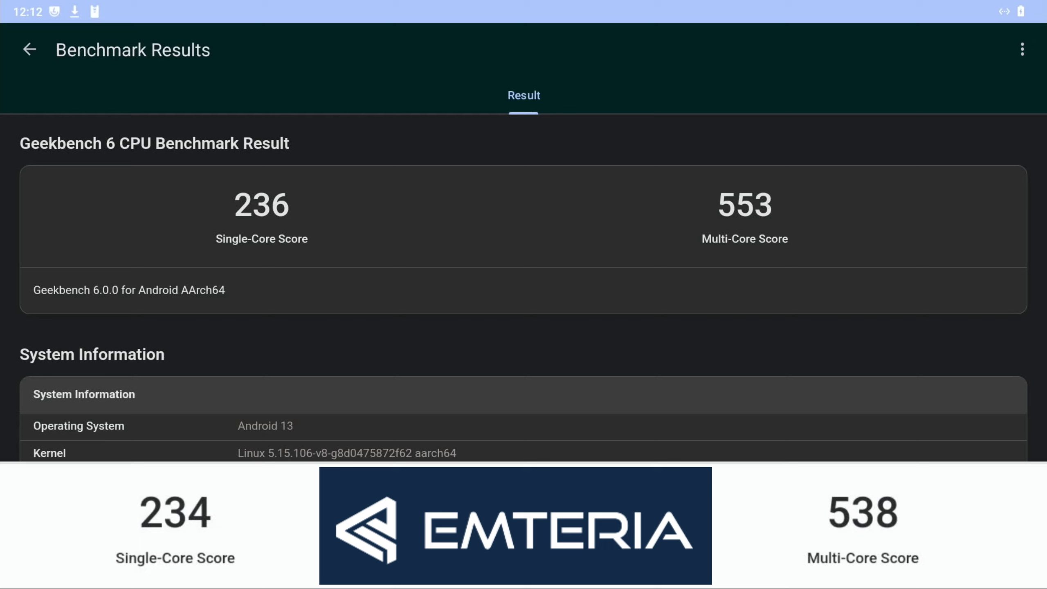
# Start Geekbench 6's GPU Compute benchmark, then pull down the notification shade
pyautogui.click(25, 46)
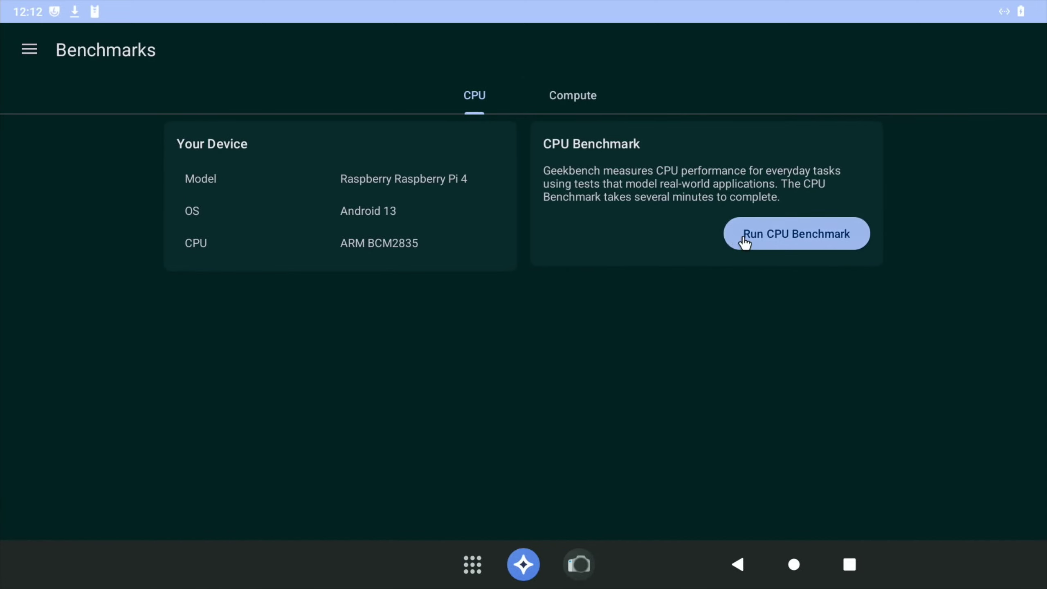
pyautogui.click(566, 93)
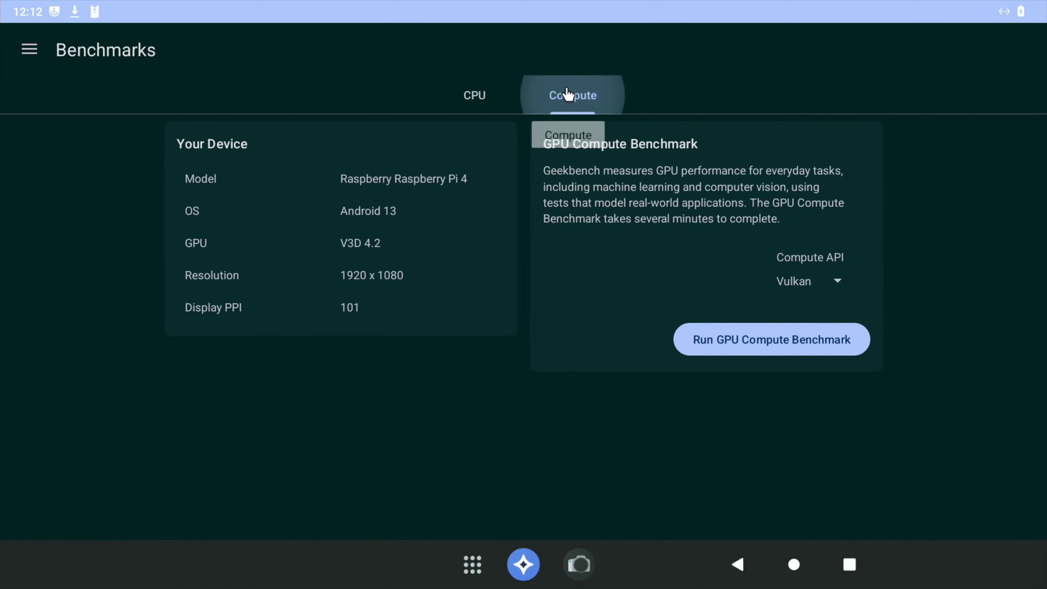
pyautogui.click(741, 340)
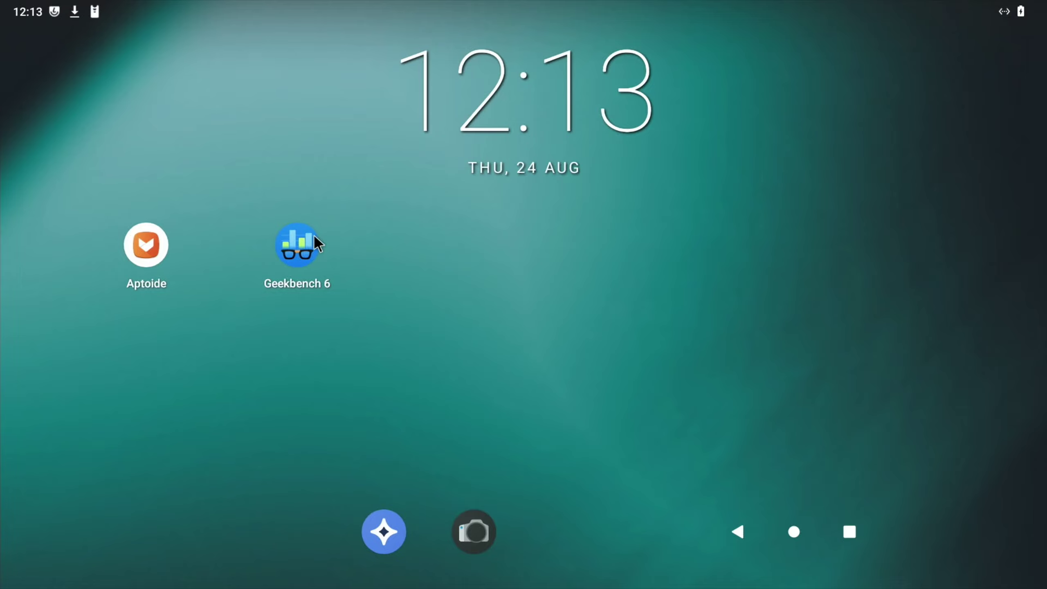
pyautogui.moveTo(85, 6); pyautogui.dragTo(204, 392)
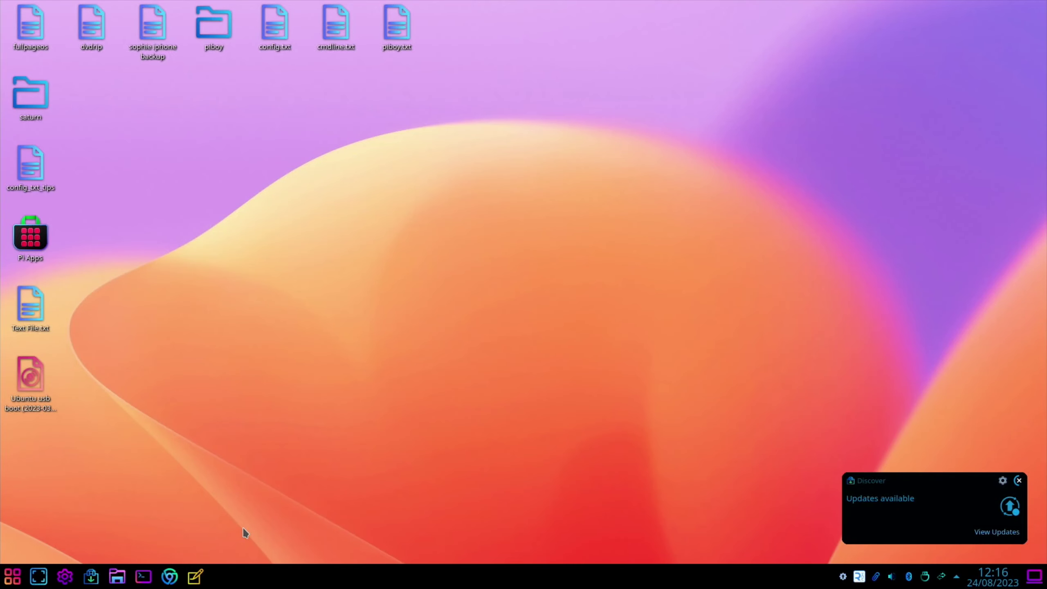
# Launch Raspberry Pi Imager and choose emteria's Android 13 (RPi 4B) image
pyautogui.press('super')
pyautogui.write('imag')
pyautogui.press('Return')
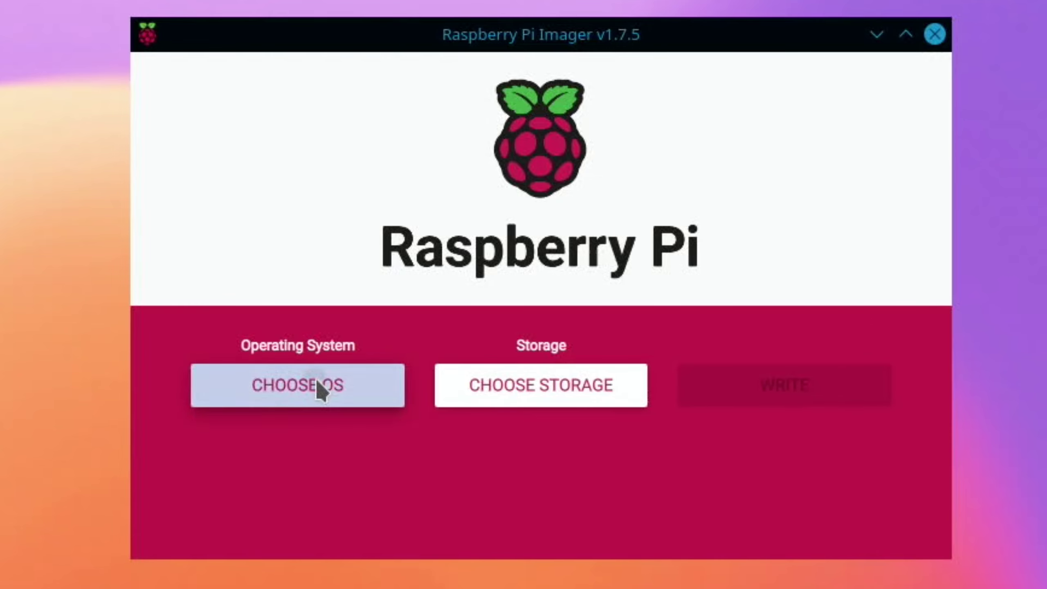
pyautogui.click(320, 388)
pyautogui.scroll(-4, 500, 411)
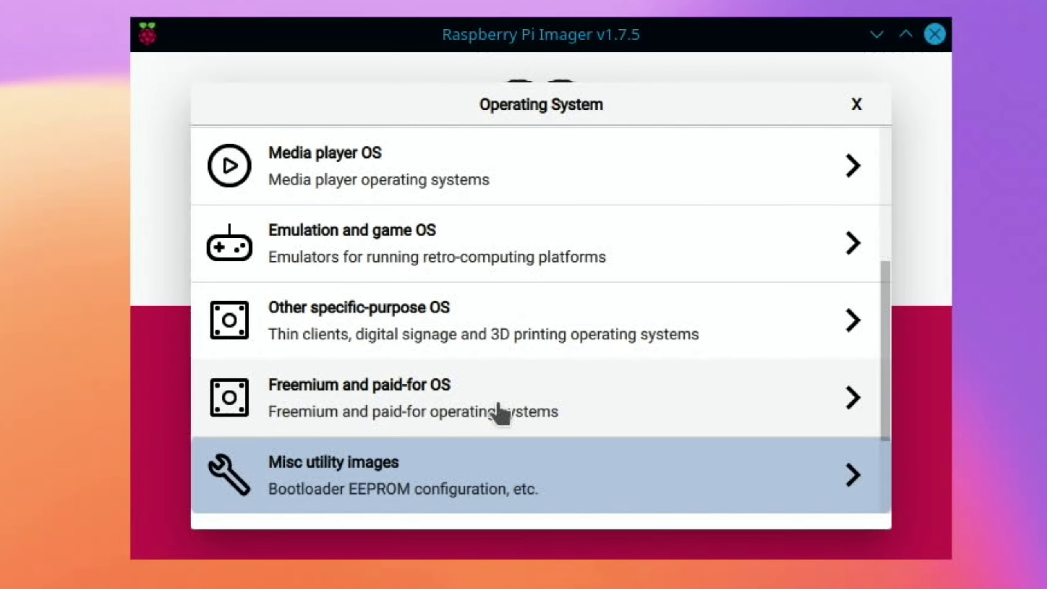
pyautogui.click(376, 410)
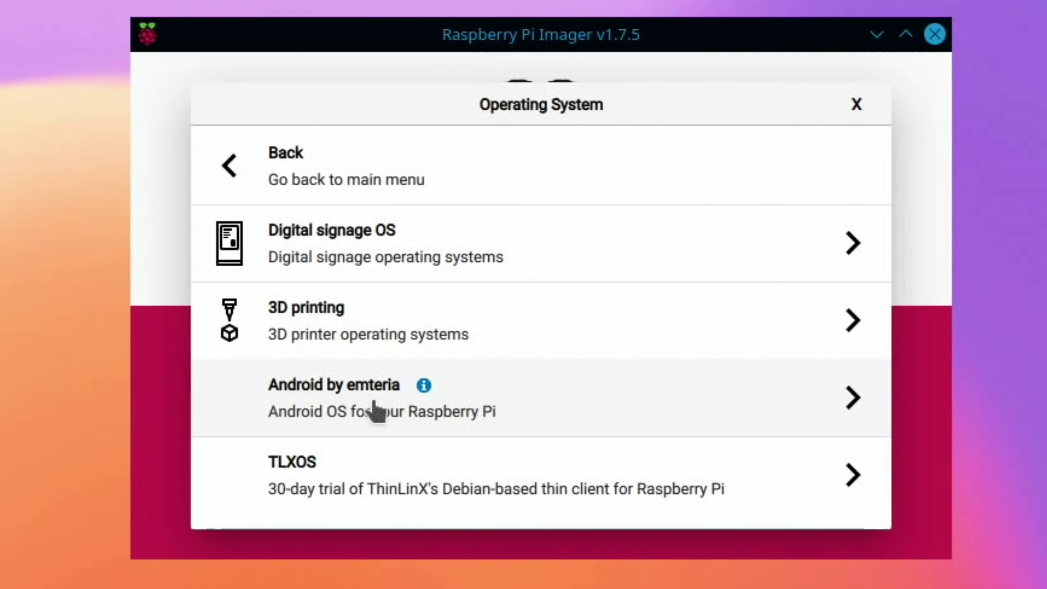
pyautogui.click(328, 409)
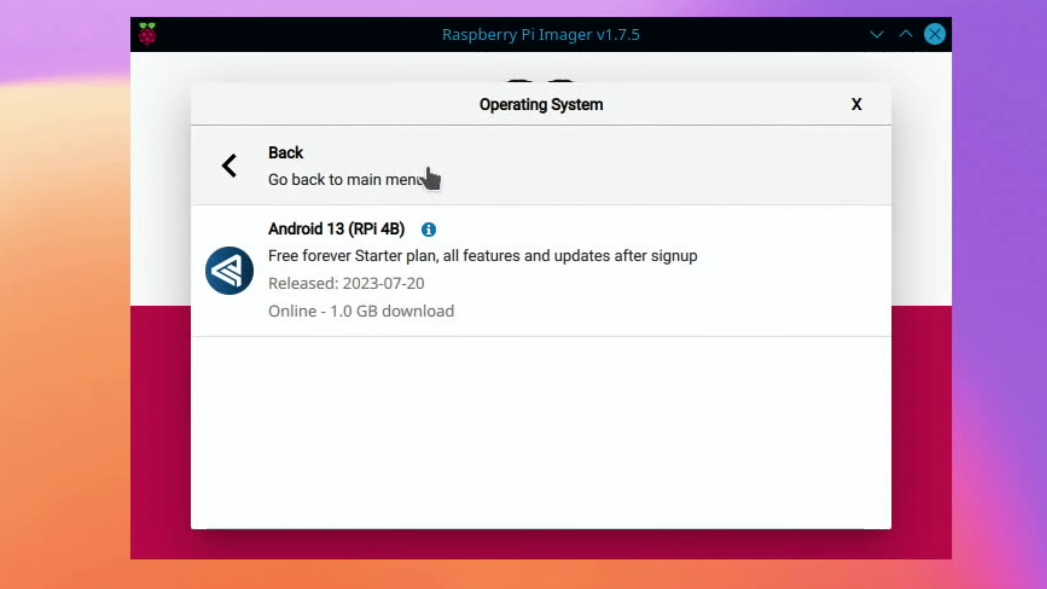
pyautogui.click(429, 229)
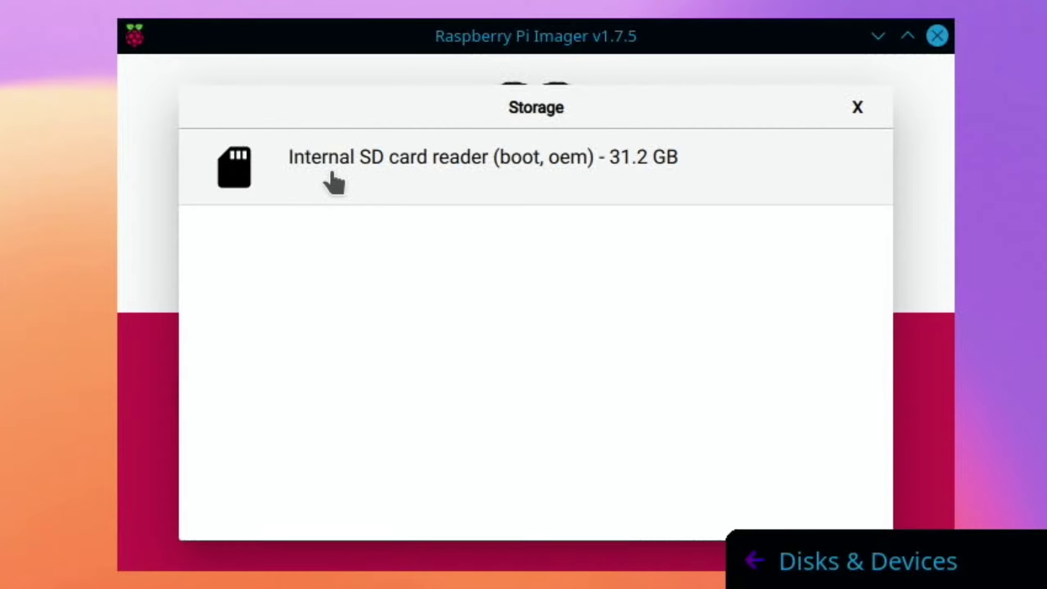
# Write the image to the 31.2 GB internal SD card, confirming the erase
pyautogui.click(330, 170)
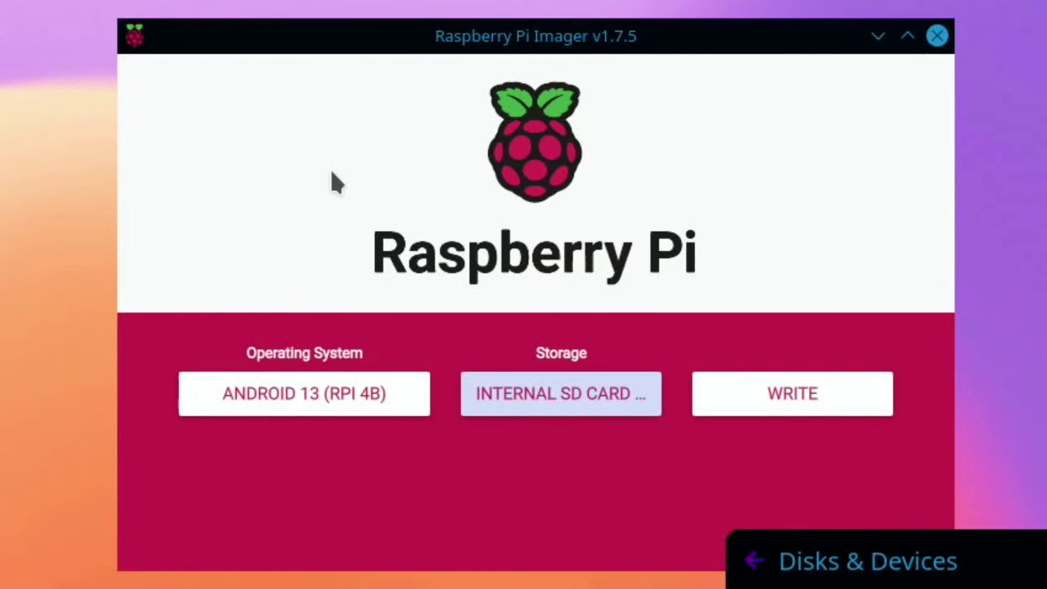
pyautogui.click(747, 388)
pyautogui.click(595, 397)
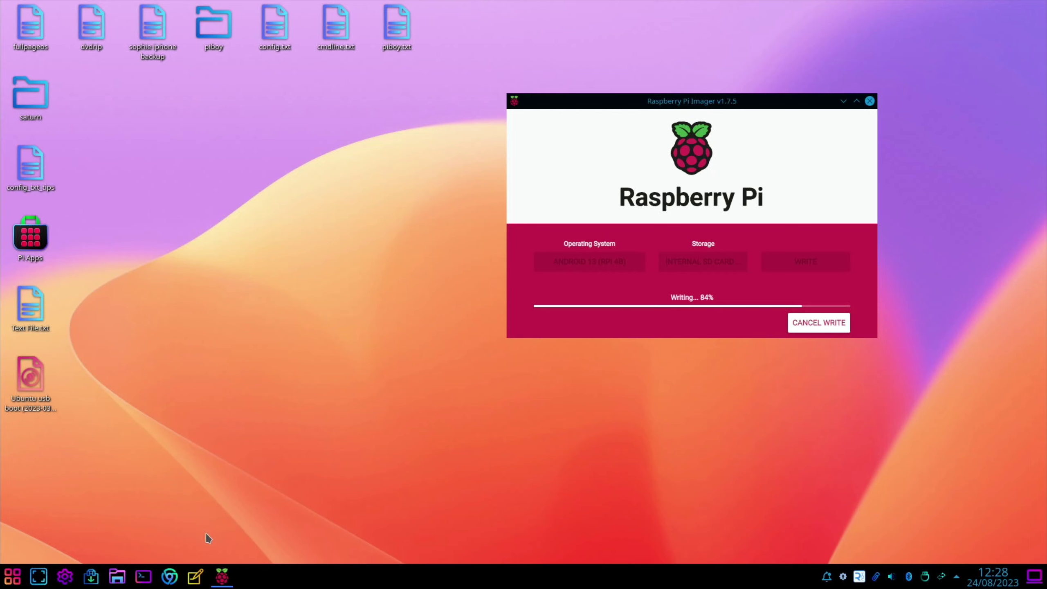
# Browse the emteria.com home page in Chromium, then close the browser
pyautogui.click(169, 578)
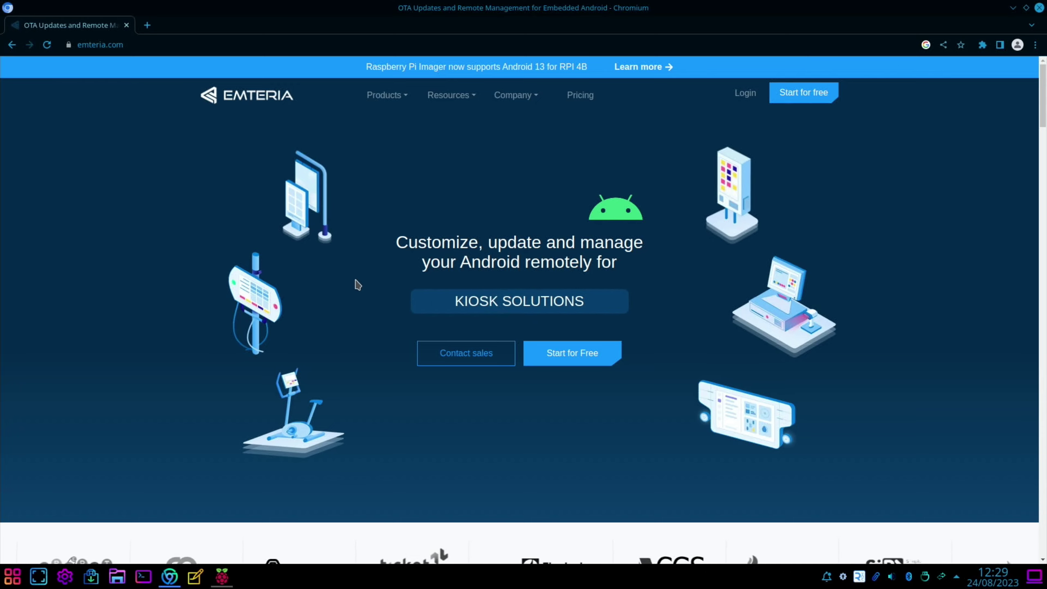
pyautogui.scroll(-5, 195, 283)
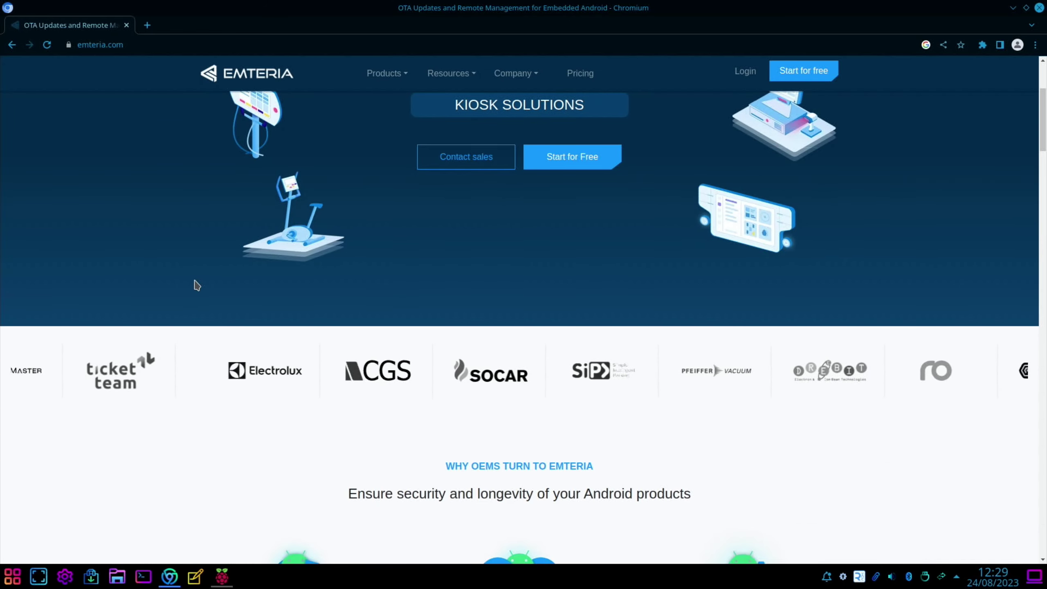
pyautogui.scroll(5, 195, 284)
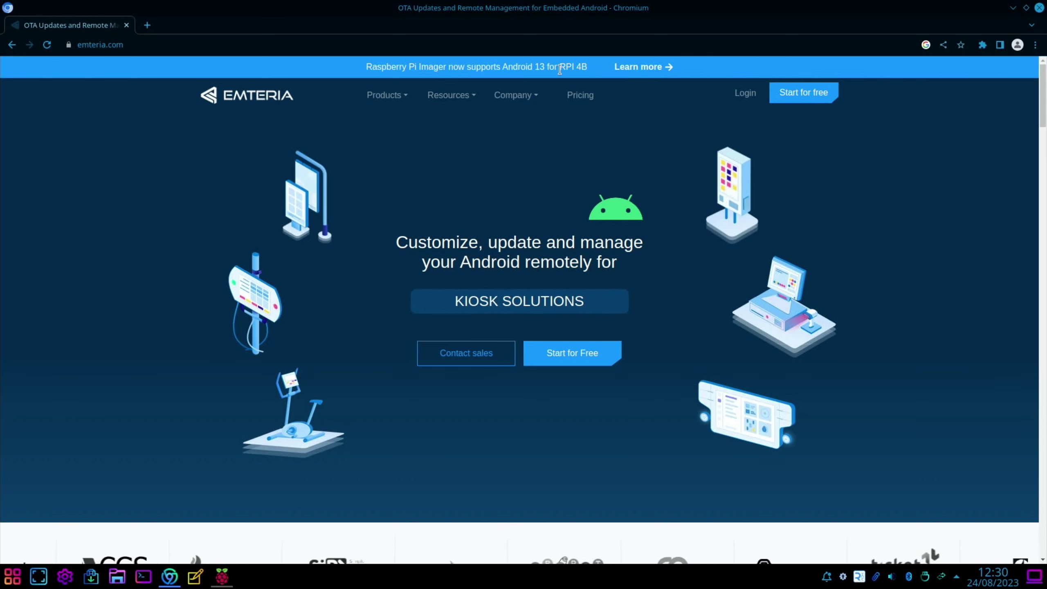
pyautogui.click(1041, 8)
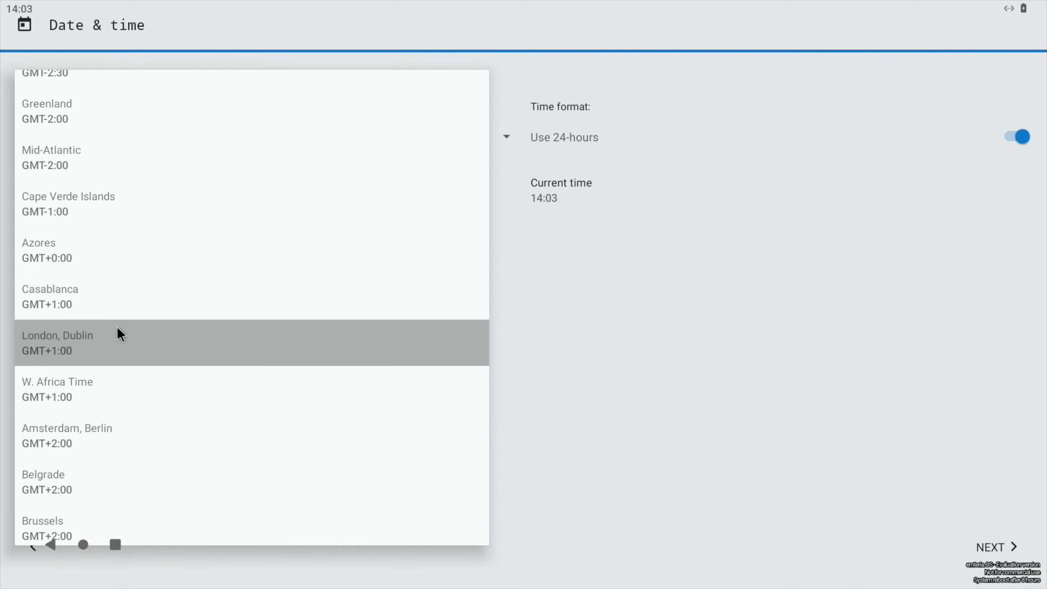
# Set the time zone to London, Dublin, skip WiFi setup, and return to Device Activation
pyautogui.click(104, 334)
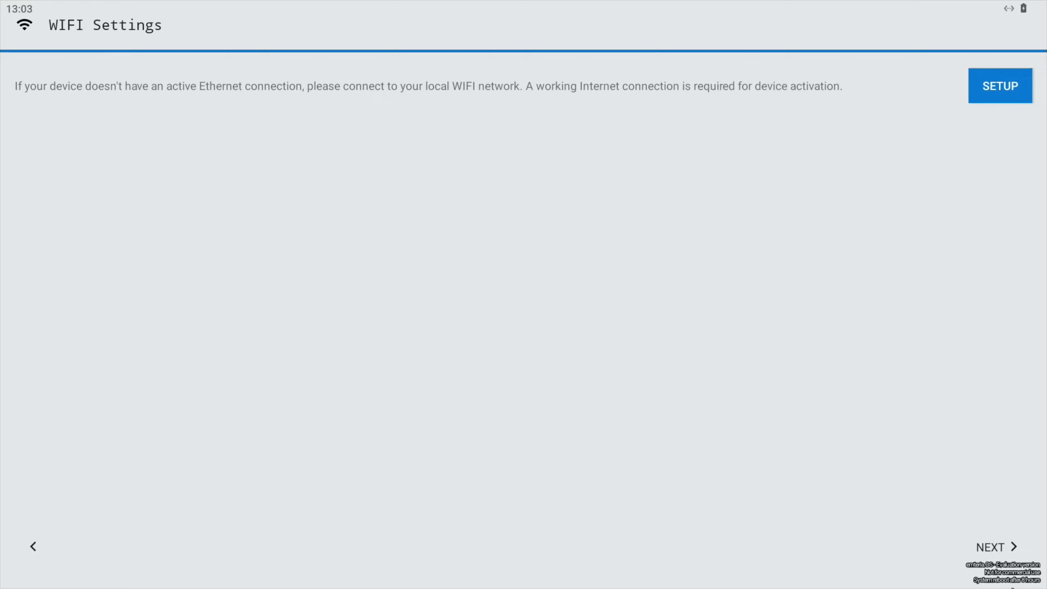
pyautogui.click(985, 561)
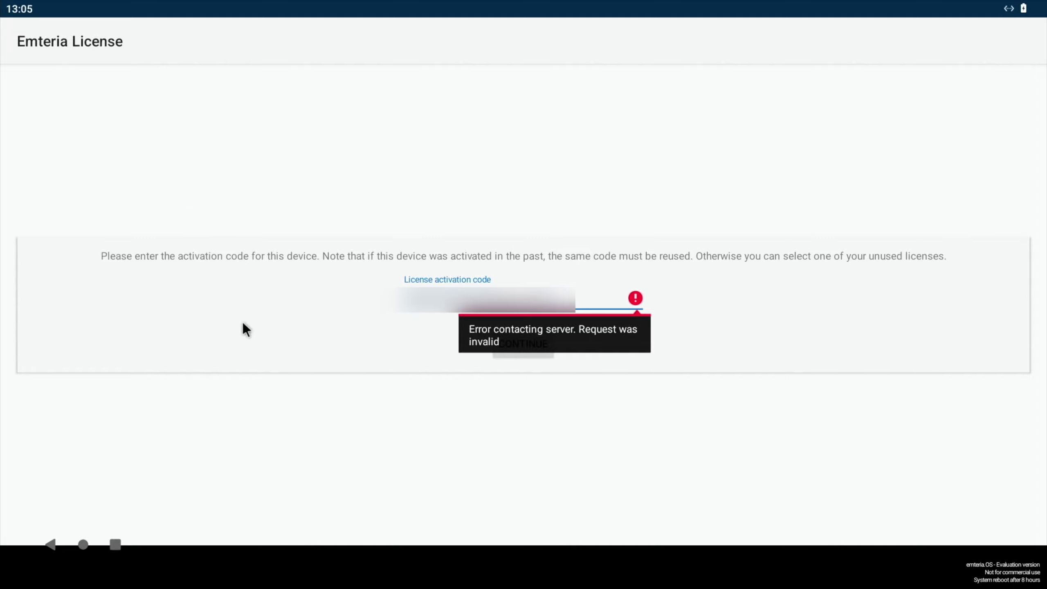
pyautogui.click(49, 544)
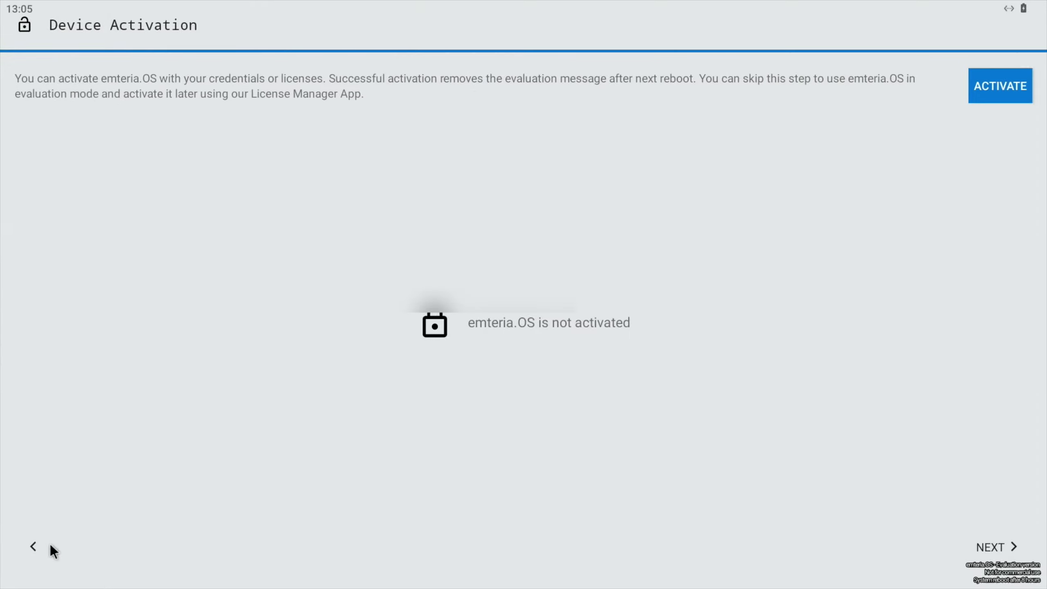
# Activate emteria.OS by logging into the emteria account and accepting the detected license code
pyautogui.click(1013, 76)
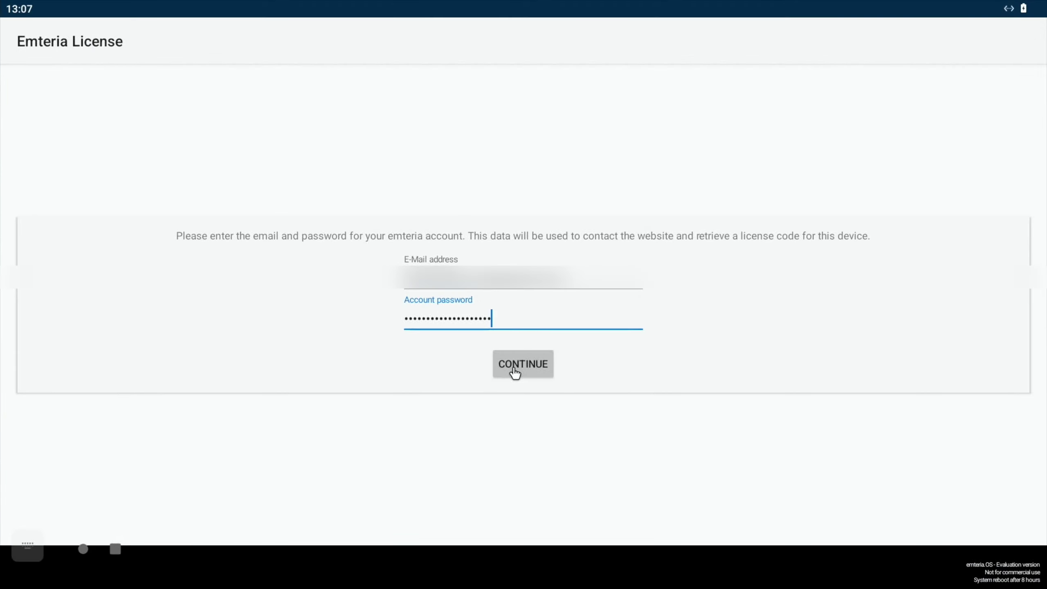
pyautogui.click(515, 372)
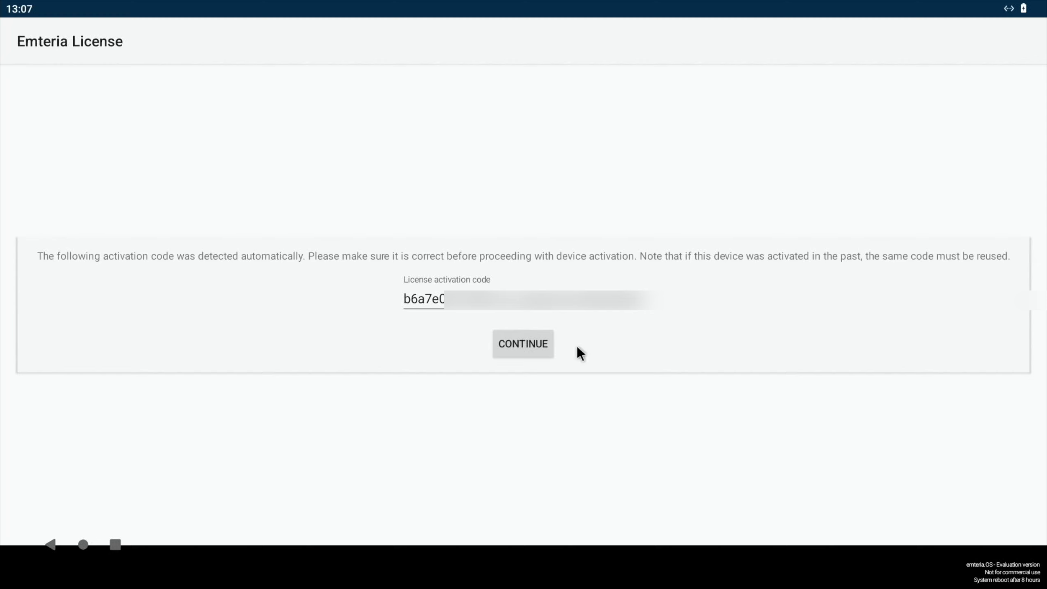
pyautogui.click(538, 347)
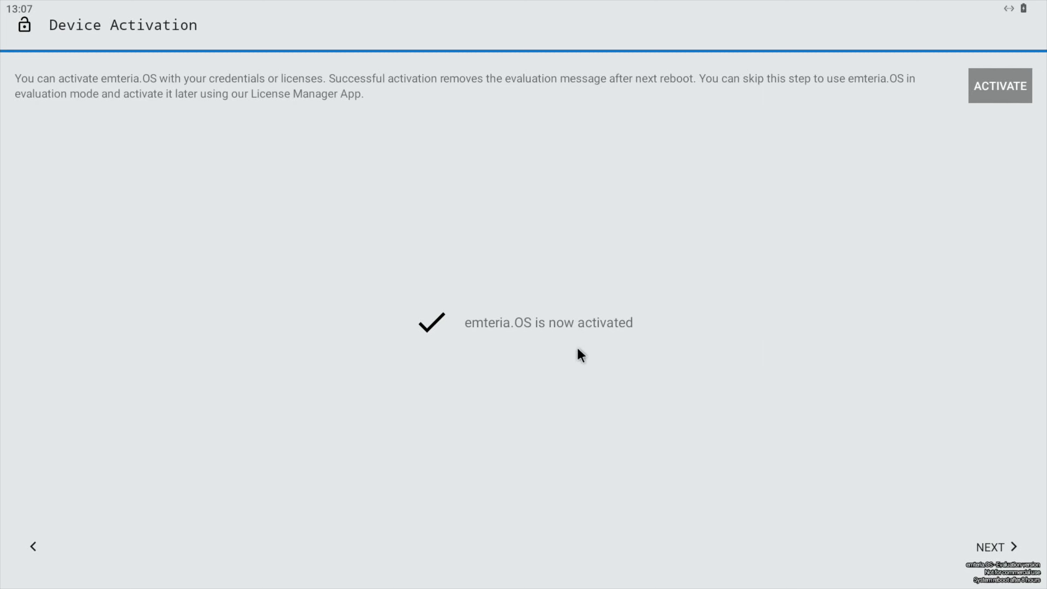
# Skip past the extra options, agree to the licence terms, and reboot the device
pyautogui.click(991, 546)
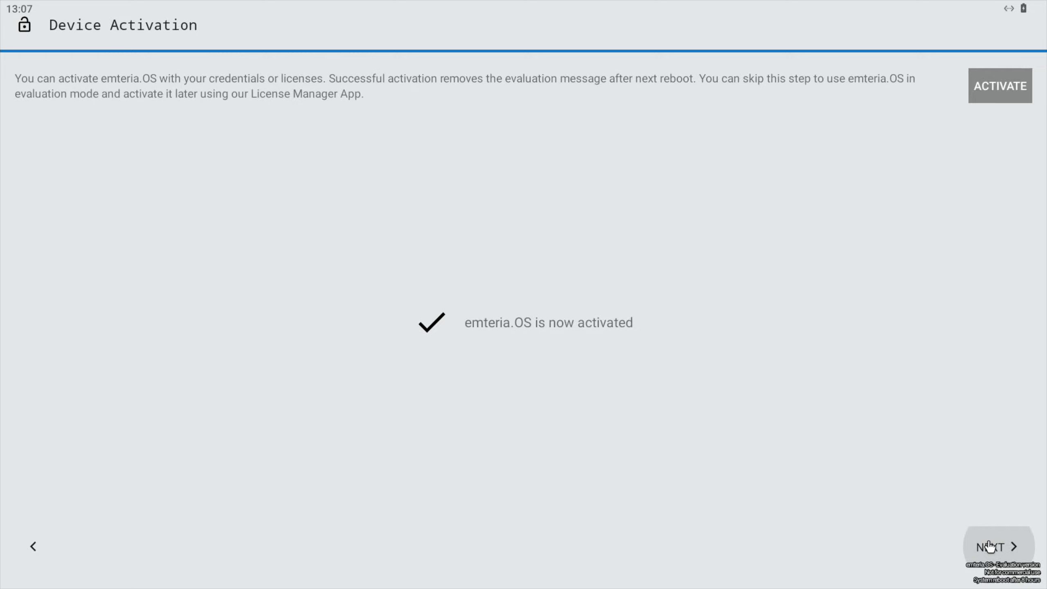
pyautogui.click(994, 545)
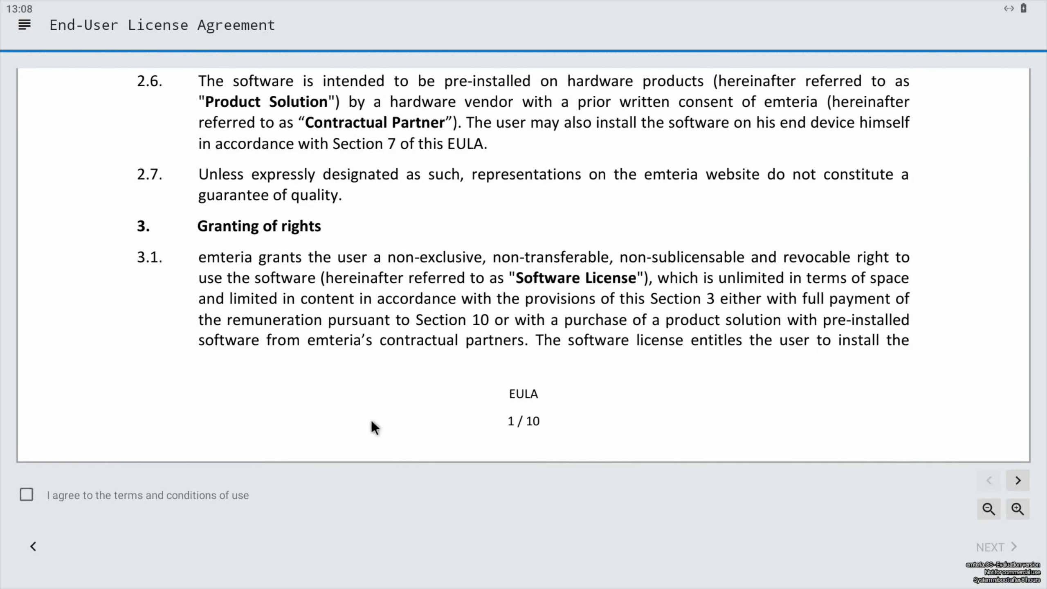
pyautogui.click(70, 493)
pyautogui.click(997, 547)
pyautogui.click(1006, 547)
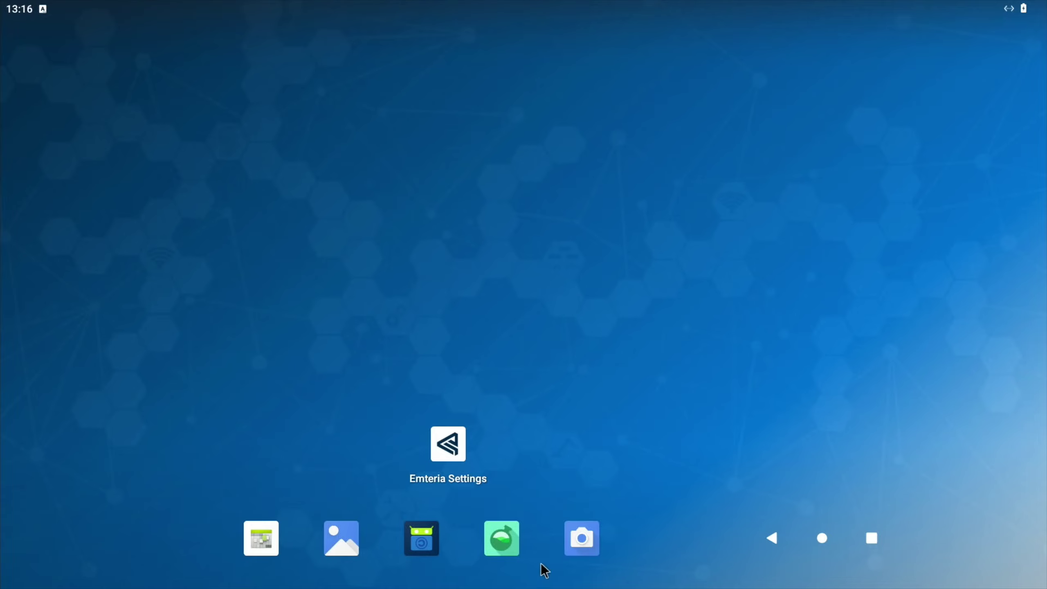
# Swipe up to show all installed apps and launch Bromite
pyautogui.moveTo(552, 586); pyautogui.dragTo(514, 227)
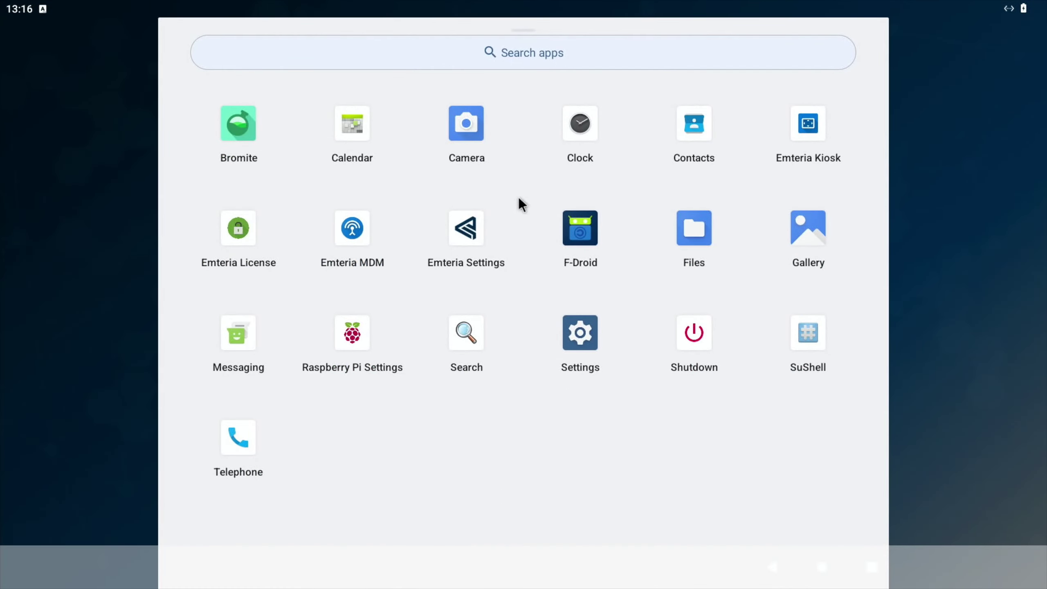
pyautogui.click(246, 131)
# Open F-Droid, decline notifications, search 'browser' and start installing Fulguris Web Browser
pyautogui.click(579, 231)
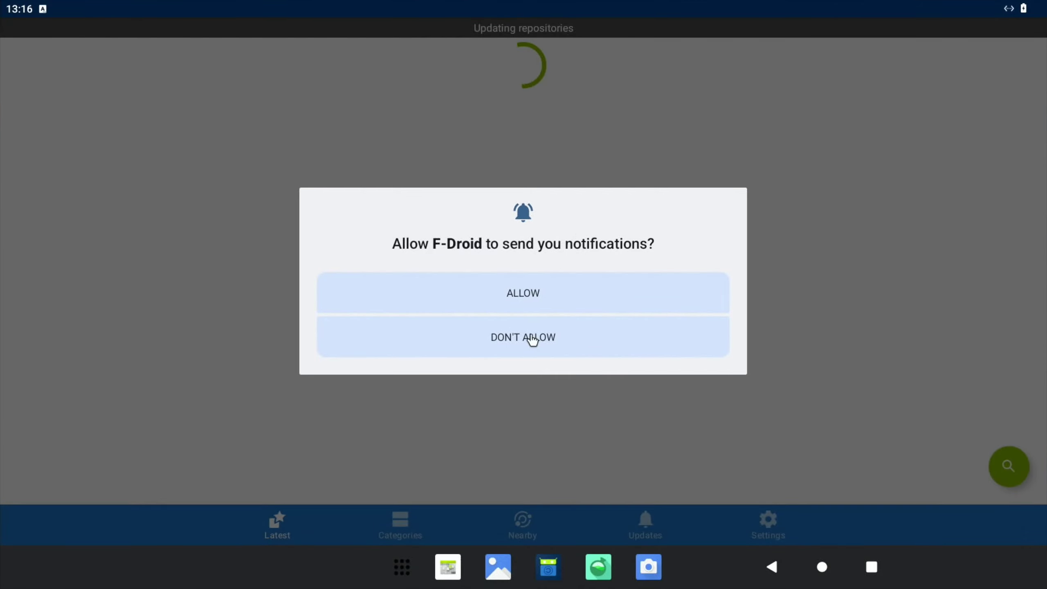
pyautogui.click(532, 340)
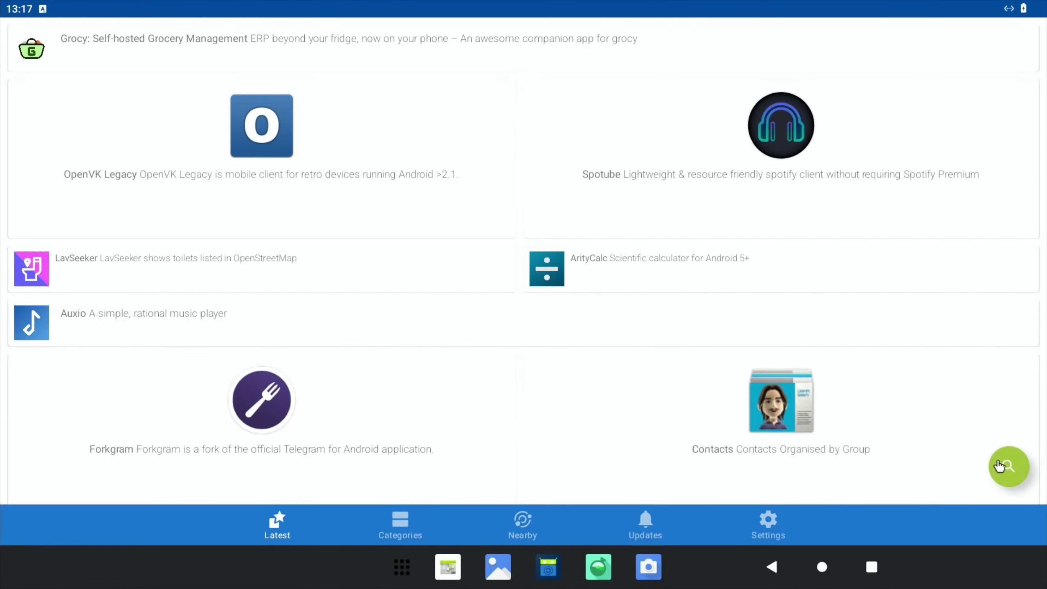
pyautogui.click(1006, 466)
pyautogui.write('br')
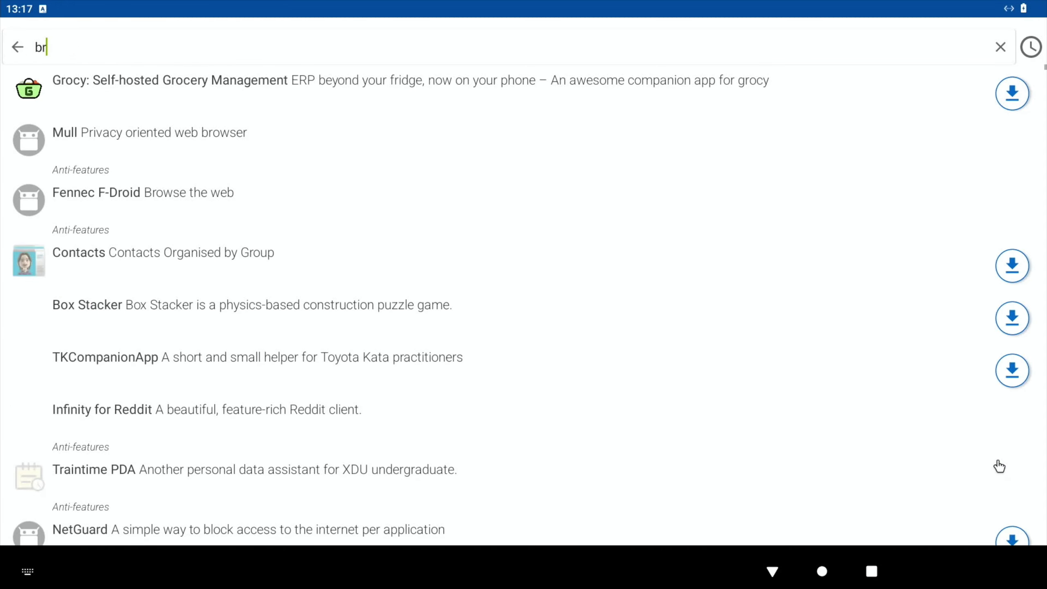
pyautogui.write('owser')
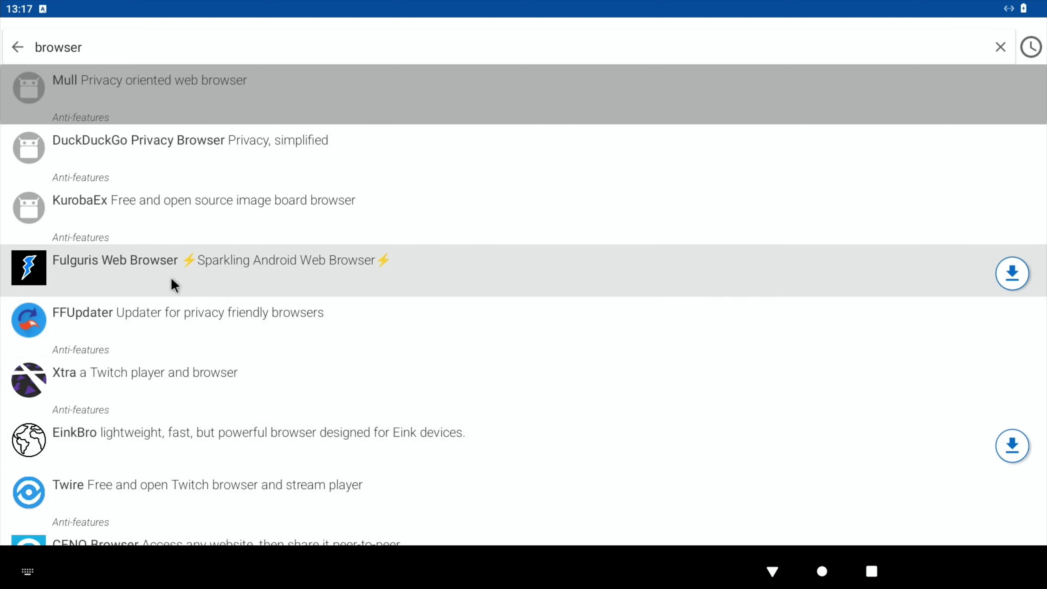
pyautogui.click(139, 268)
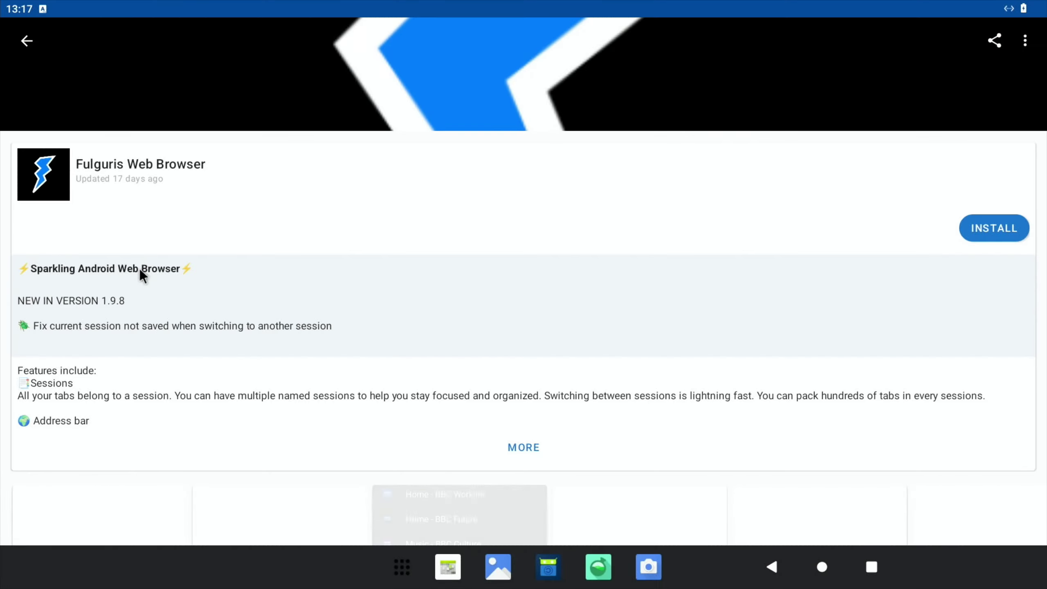
pyautogui.click(1008, 231)
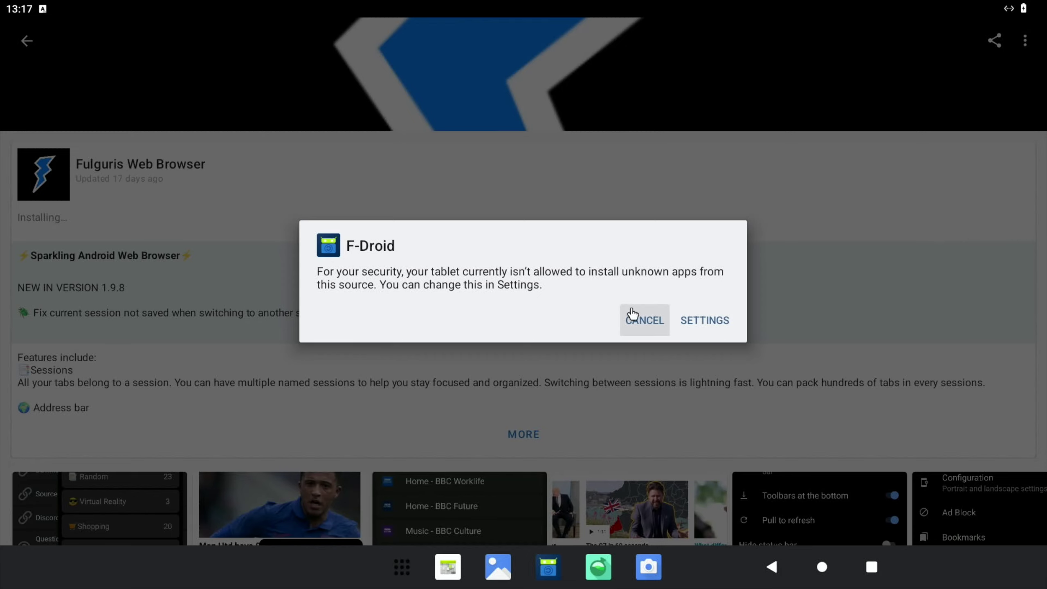
# Allow installs from F-Droid, confirm the Fulguris install, and return to its app page
pyautogui.click(697, 324)
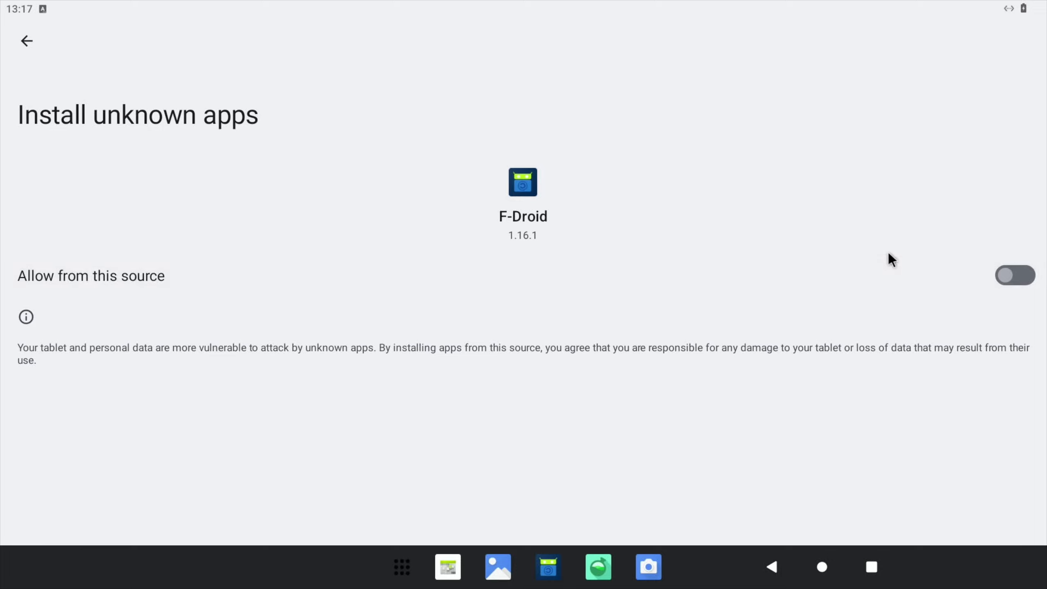
pyautogui.click(1021, 276)
pyautogui.click(699, 328)
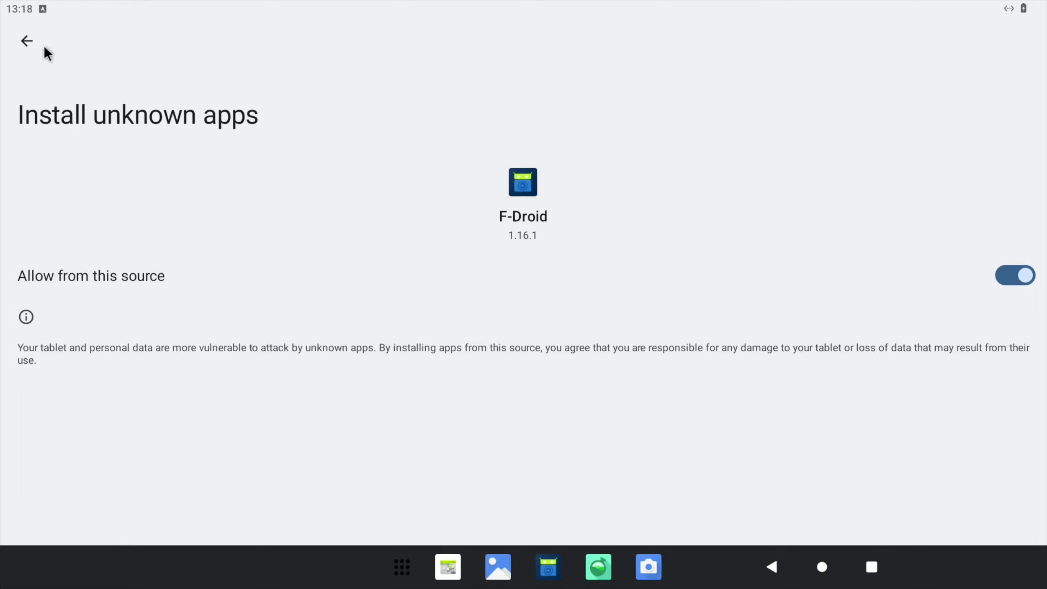
pyautogui.click(28, 43)
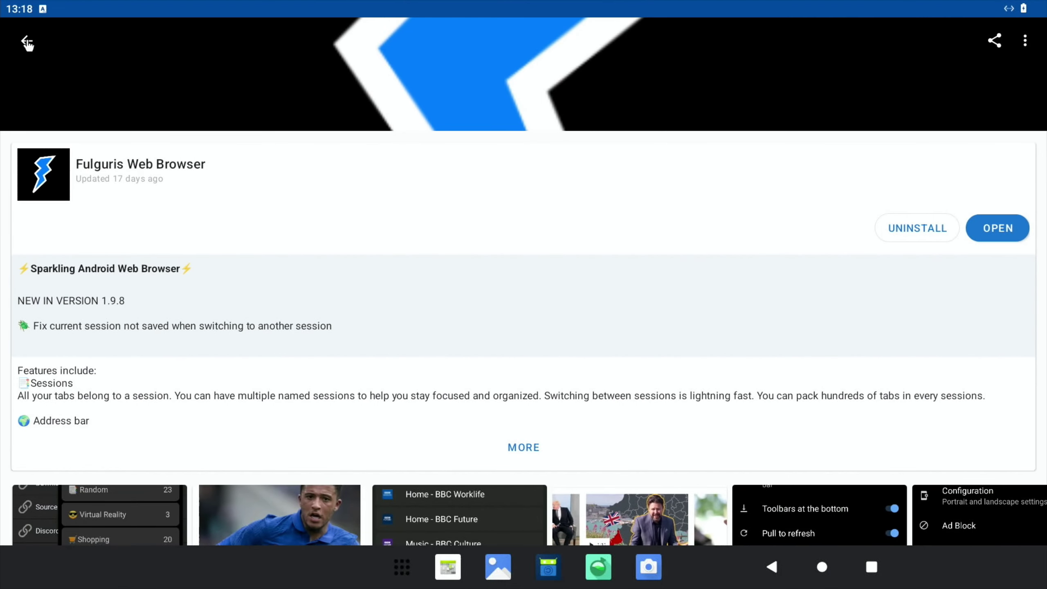
# Leave the browser results and search F-Droid for 'files', scrolling down to Material Files
pyautogui.click(27, 43)
pyautogui.click(14, 48)
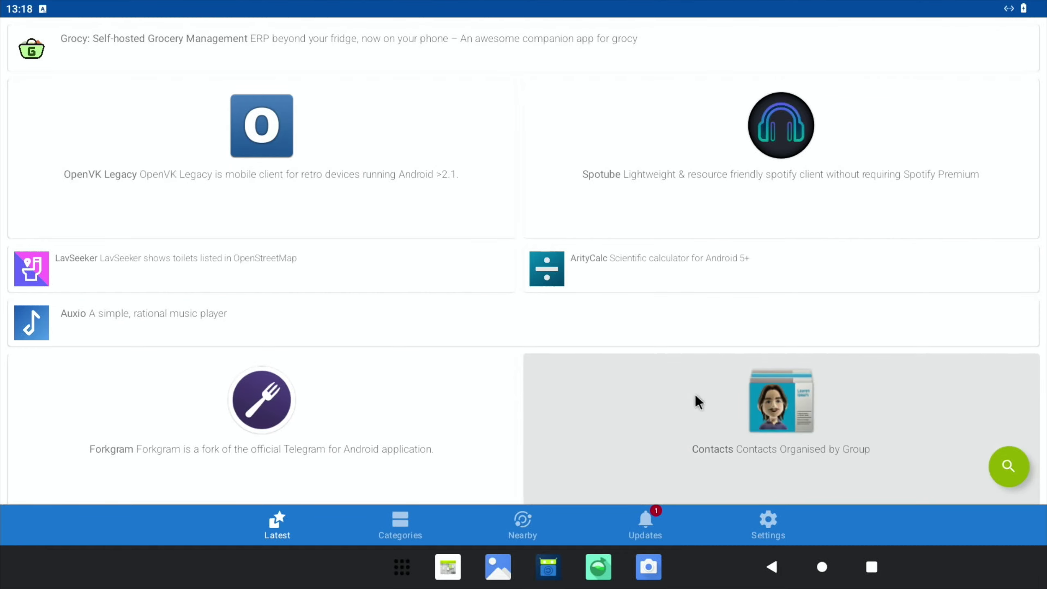
pyautogui.click(1001, 467)
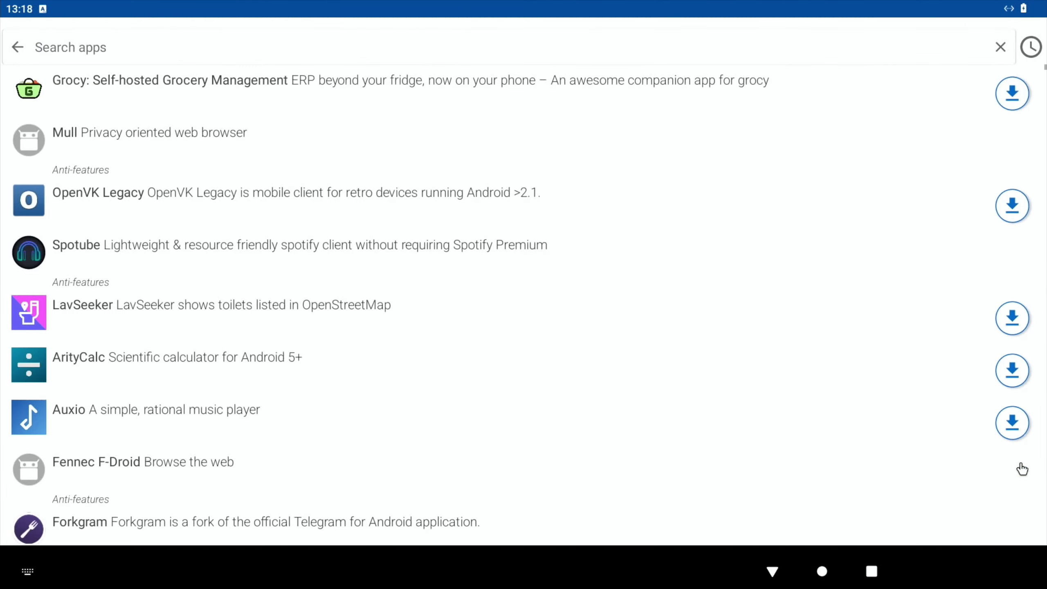
pyautogui.write('files')
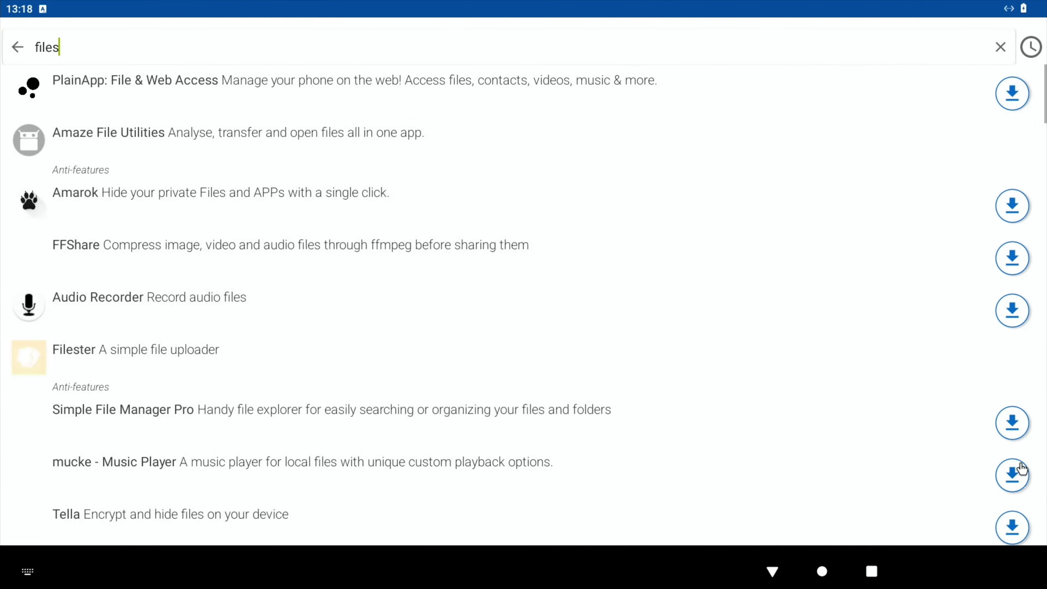
pyautogui.scroll(-10, 411, 447)
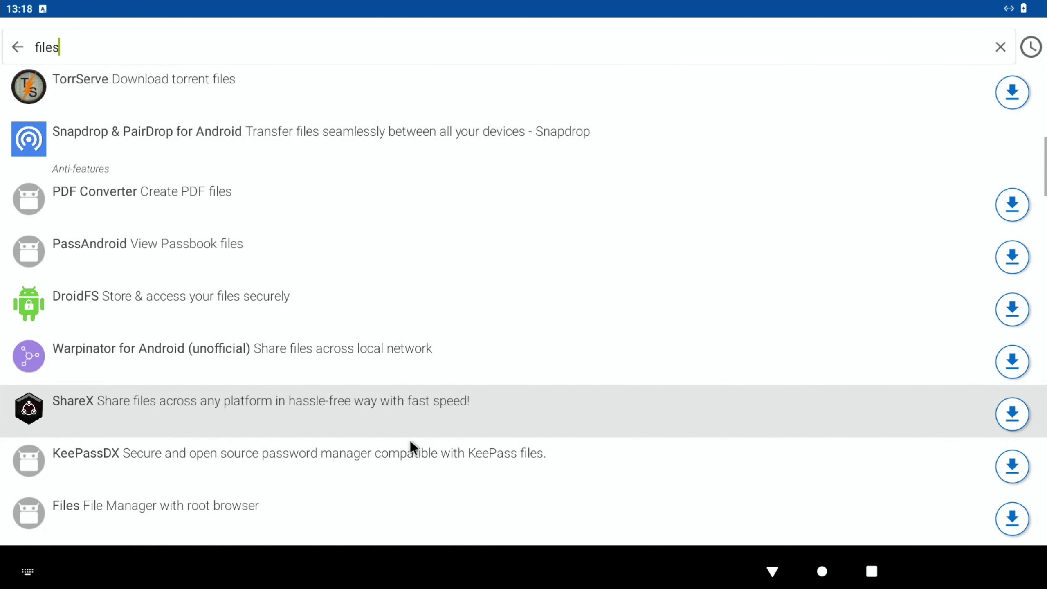
pyautogui.scroll(-10, 410, 440)
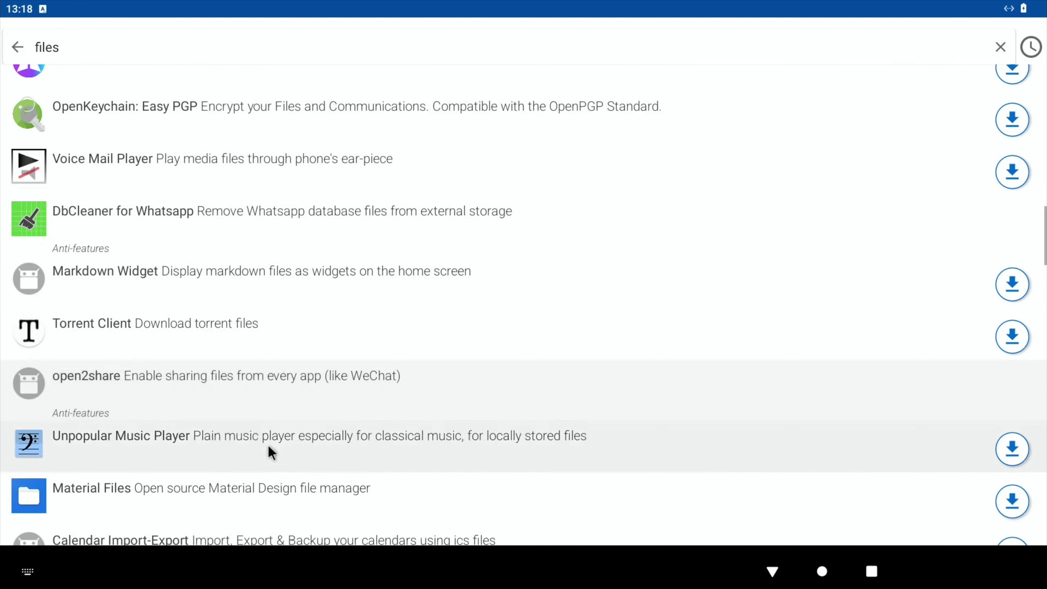
# Download and install Material Files, then go to the home screen
pyautogui.click(1000, 497)
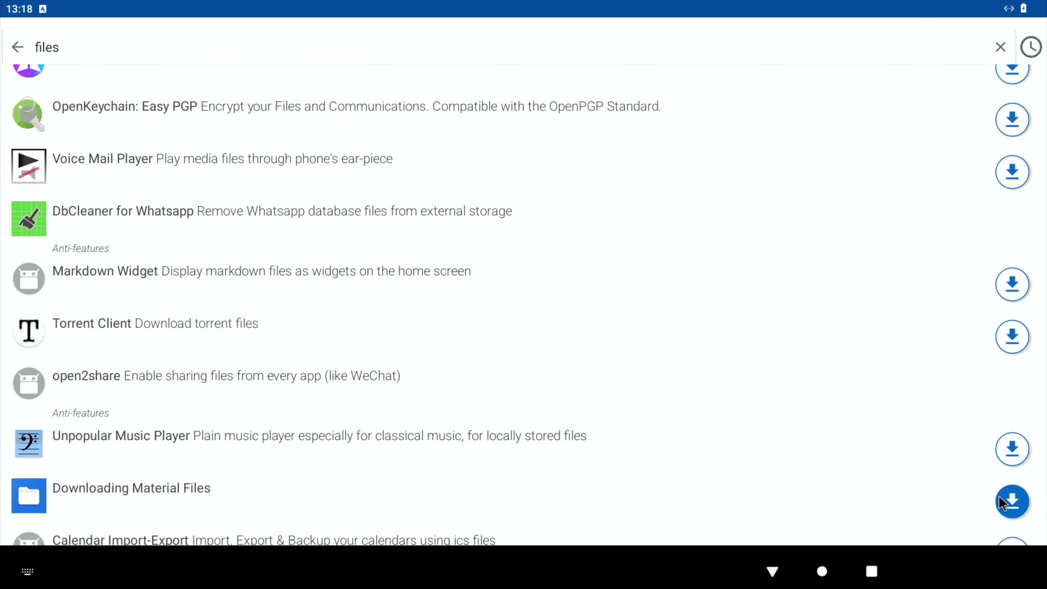
pyautogui.click(999, 498)
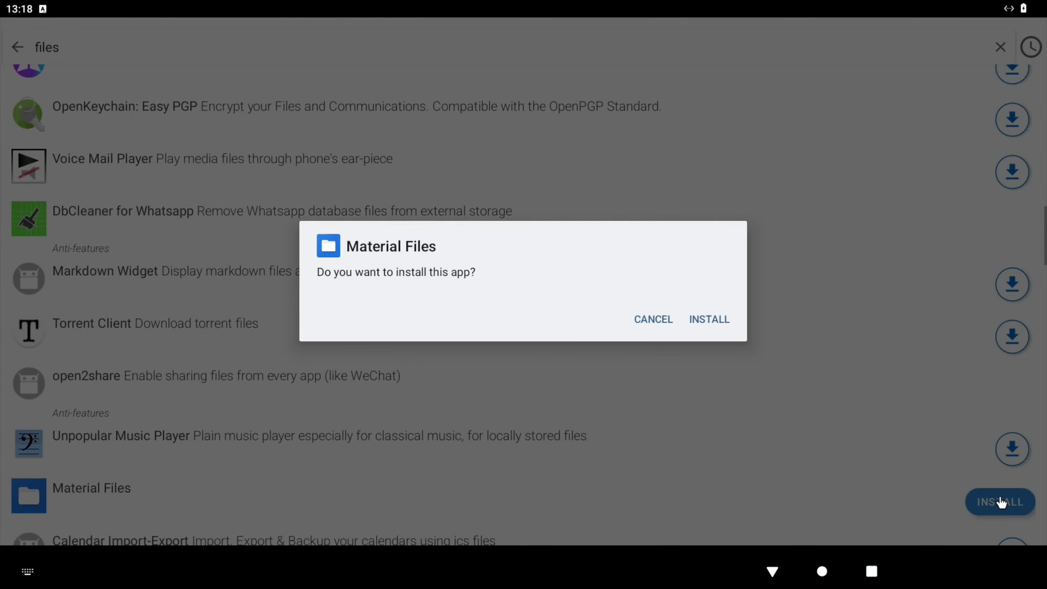
pyautogui.click(713, 322)
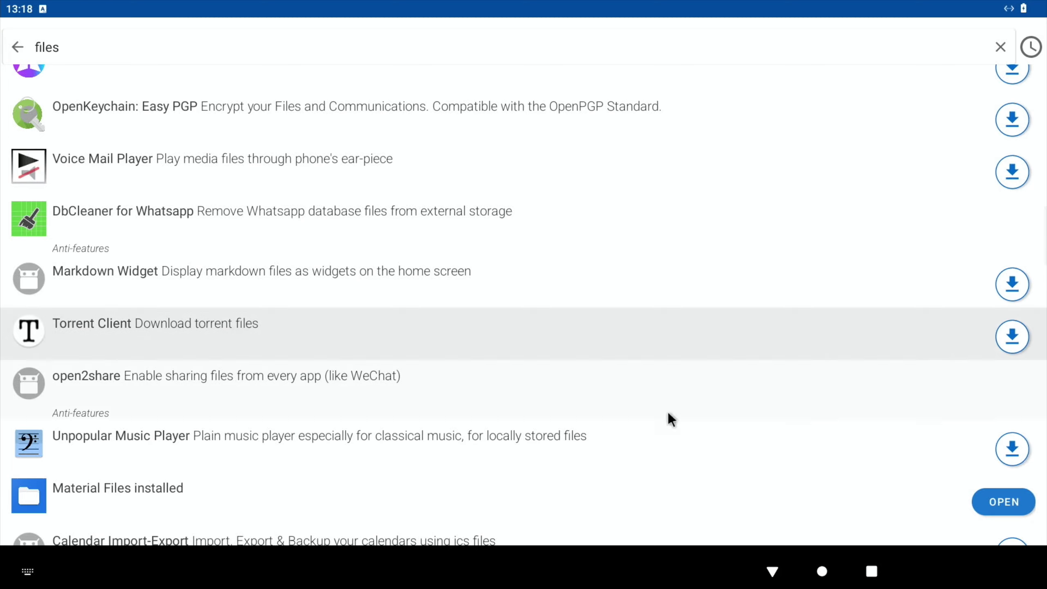
pyautogui.click(824, 570)
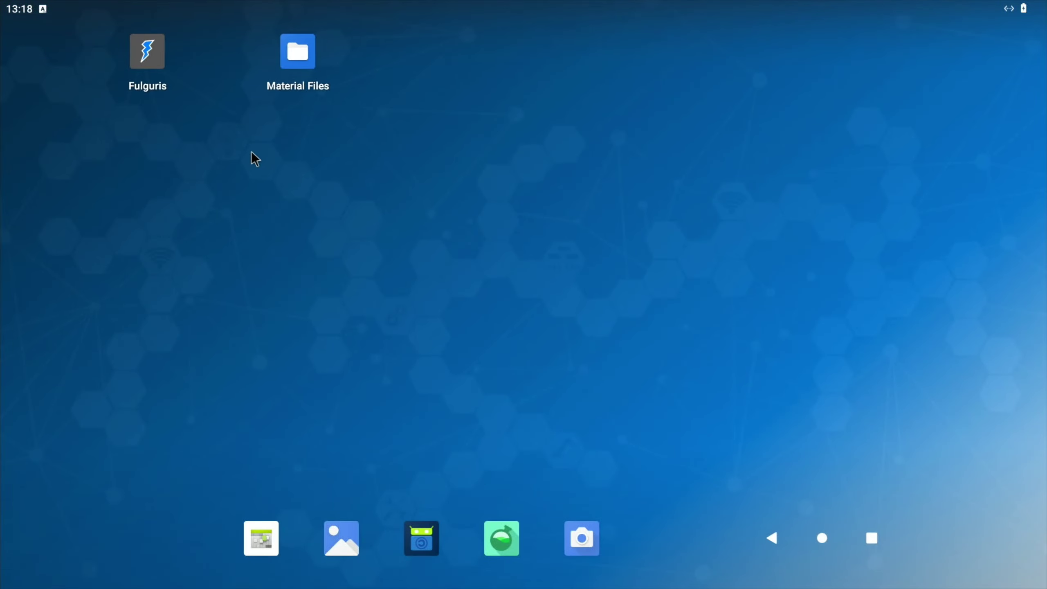
# Search 'aptoid' in Fulguris, open the Aptoide site, accept its privacy banner and open DOWNLOAD
pyautogui.click(159, 55)
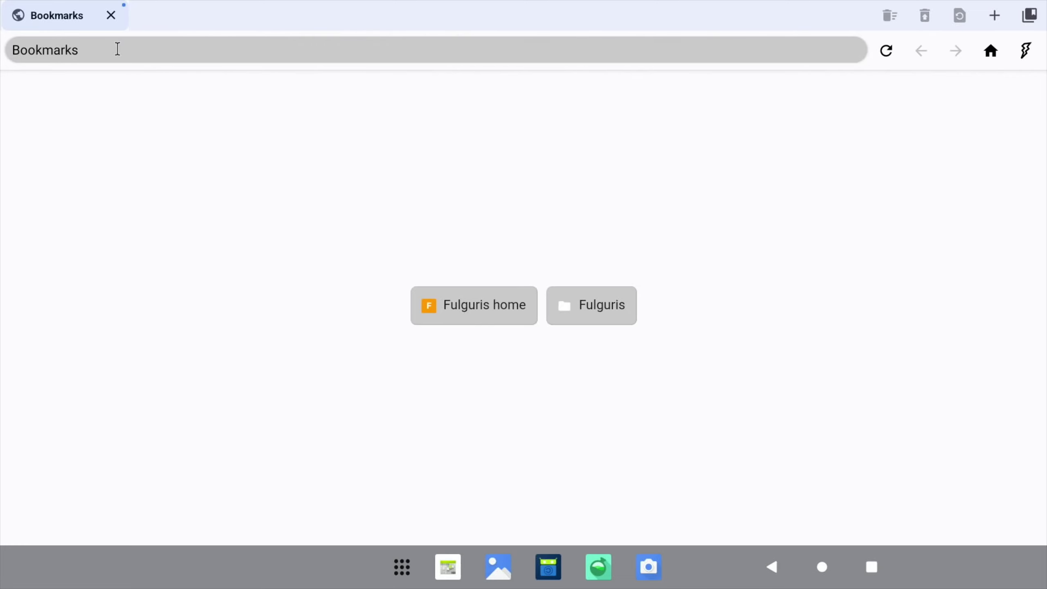
pyautogui.click(117, 48)
pyautogui.write('ap')
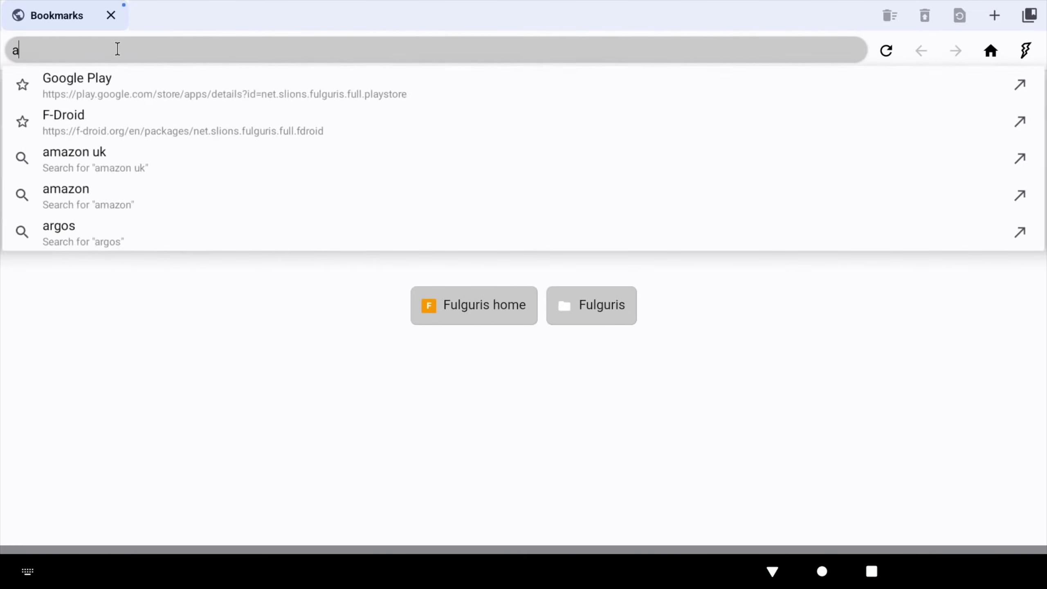
pyautogui.write('toide - Google Search')
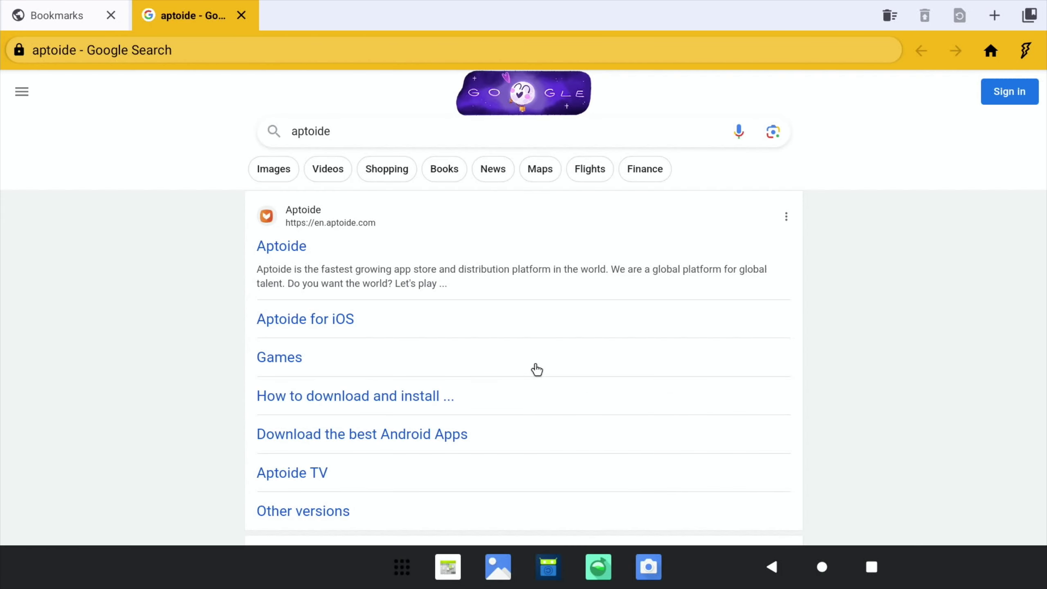
pyautogui.click(295, 247)
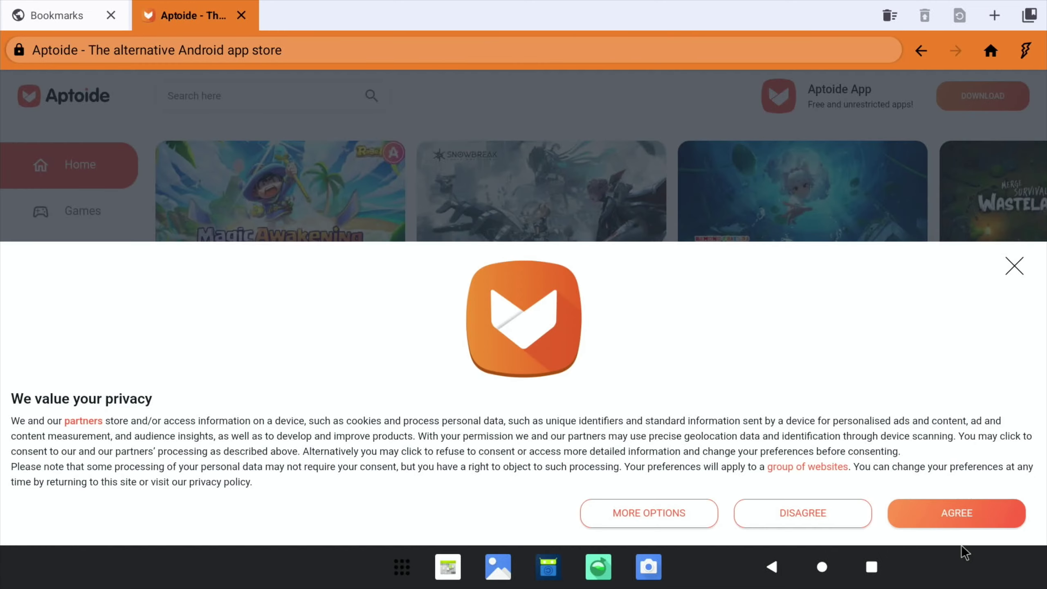
pyautogui.click(985, 518)
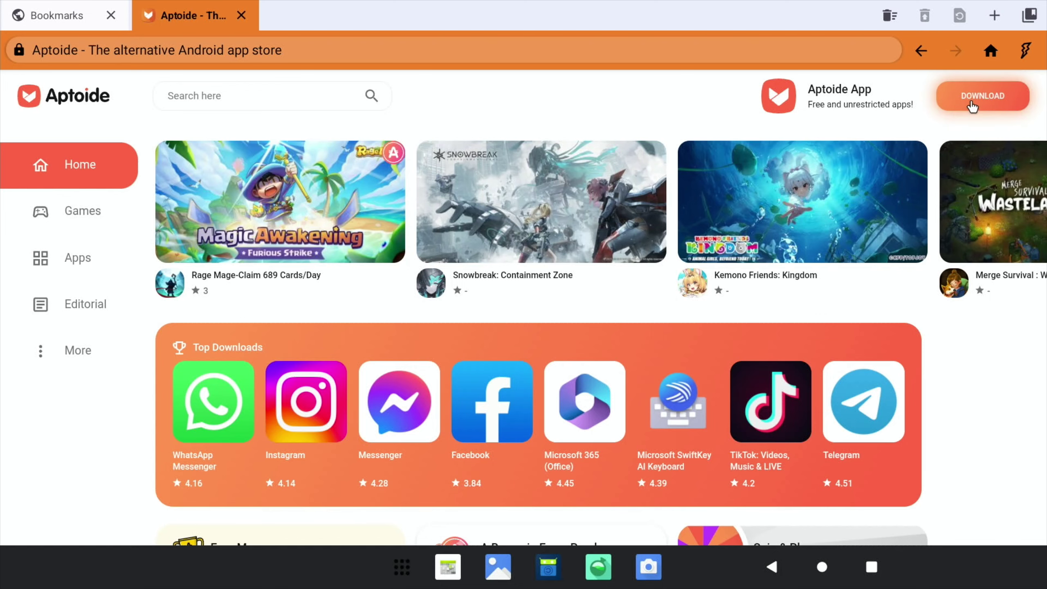
pyautogui.click(970, 100)
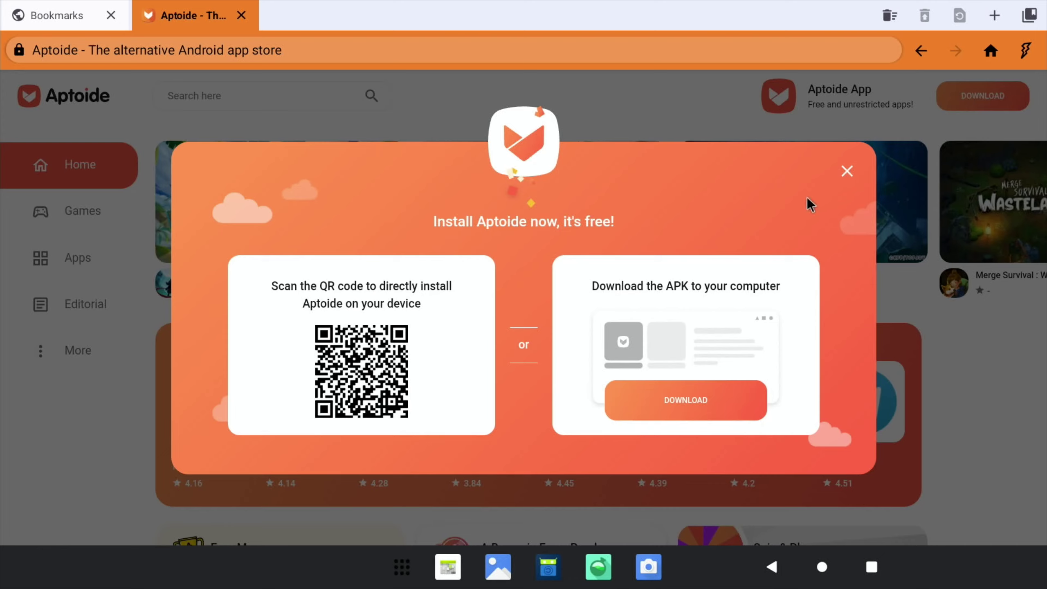
# Download the 19.69 MB aptoide-latest.apk after accepting privacy consent, then return home
pyautogui.click(718, 402)
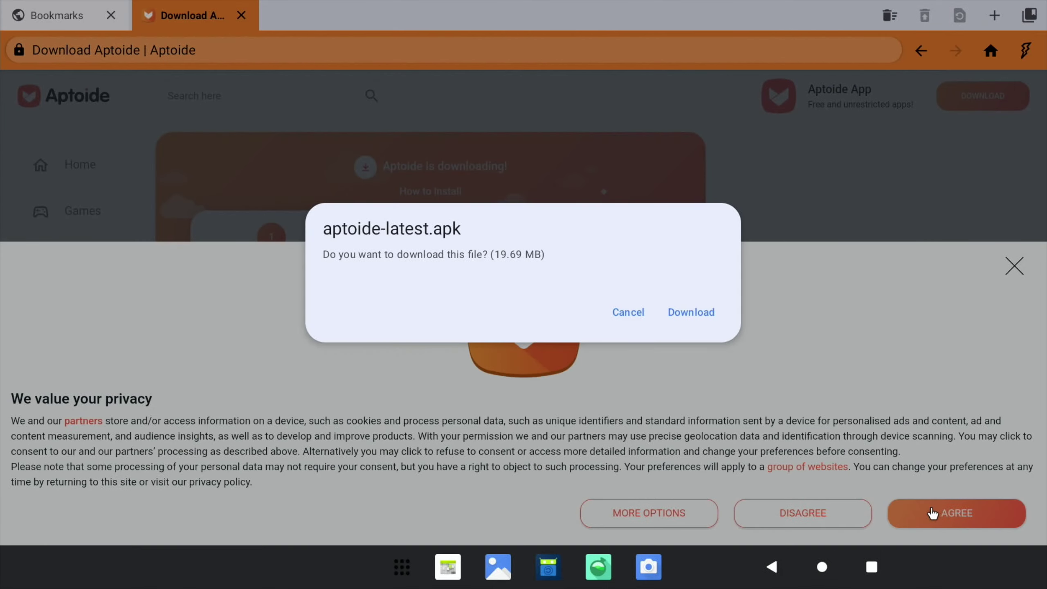
pyautogui.click(932, 513)
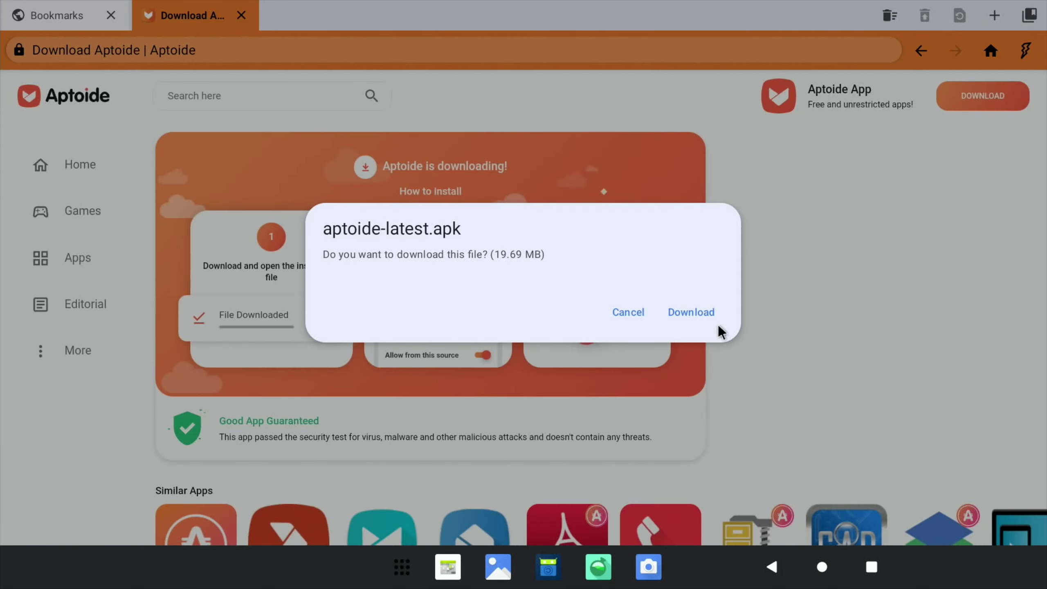
pyautogui.click(691, 312)
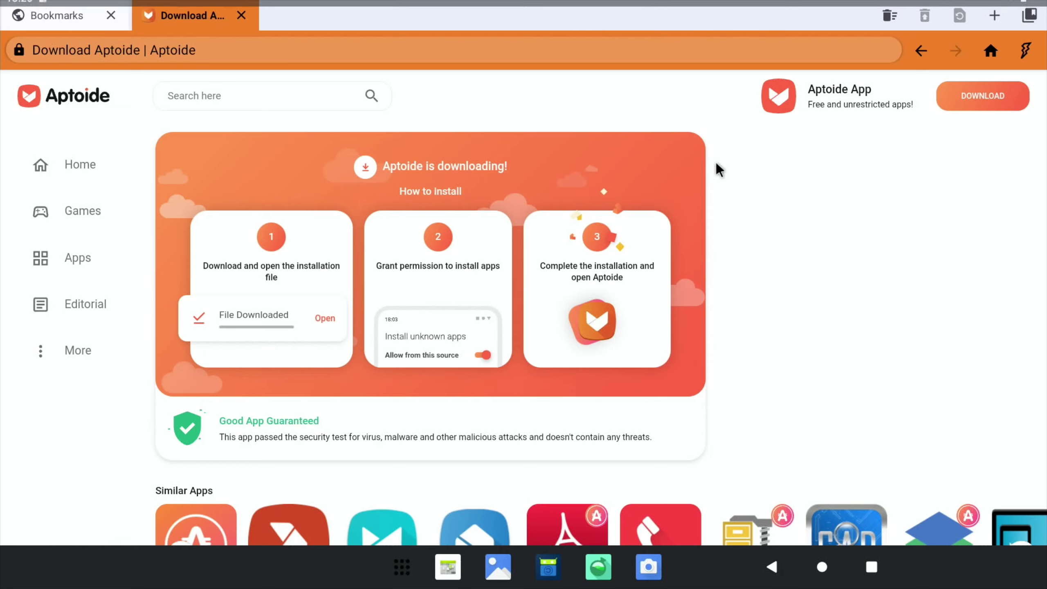
pyautogui.click(821, 567)
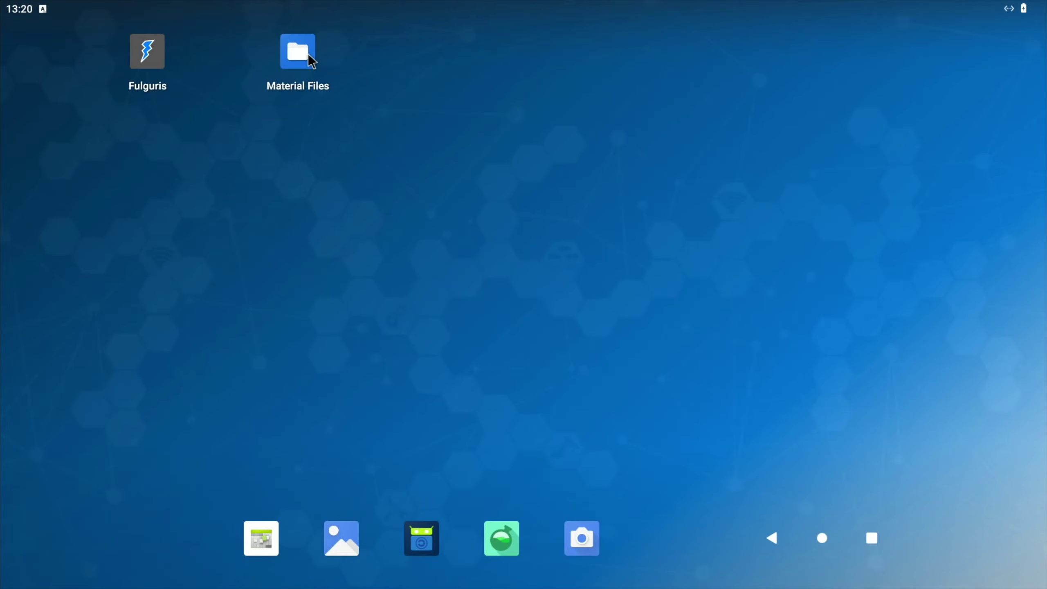
# Launch Material Files, decline its notifications, and grant it access to manage all files
pyautogui.click(307, 54)
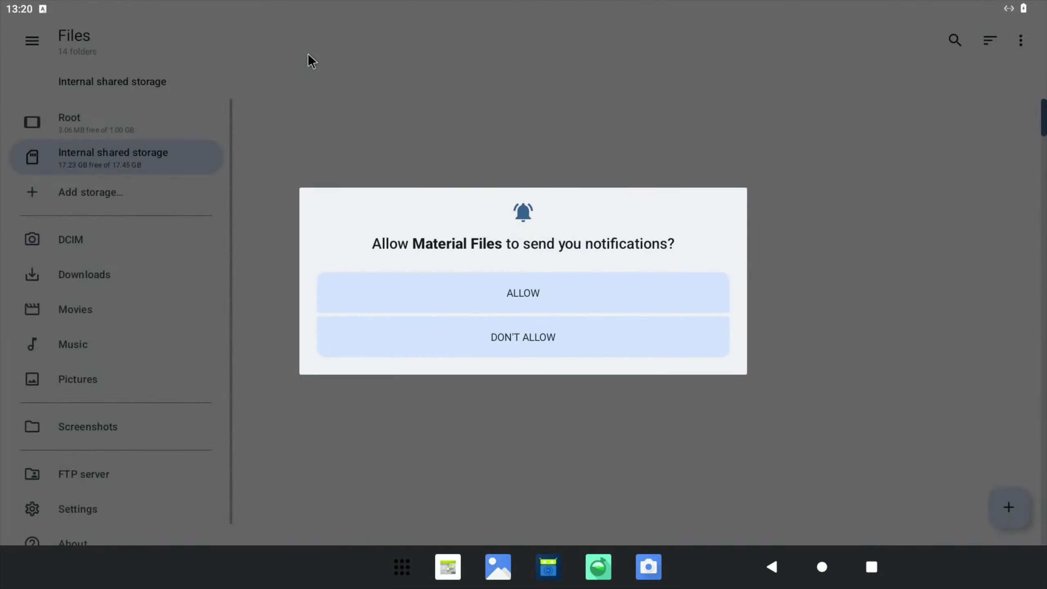
pyautogui.click(527, 337)
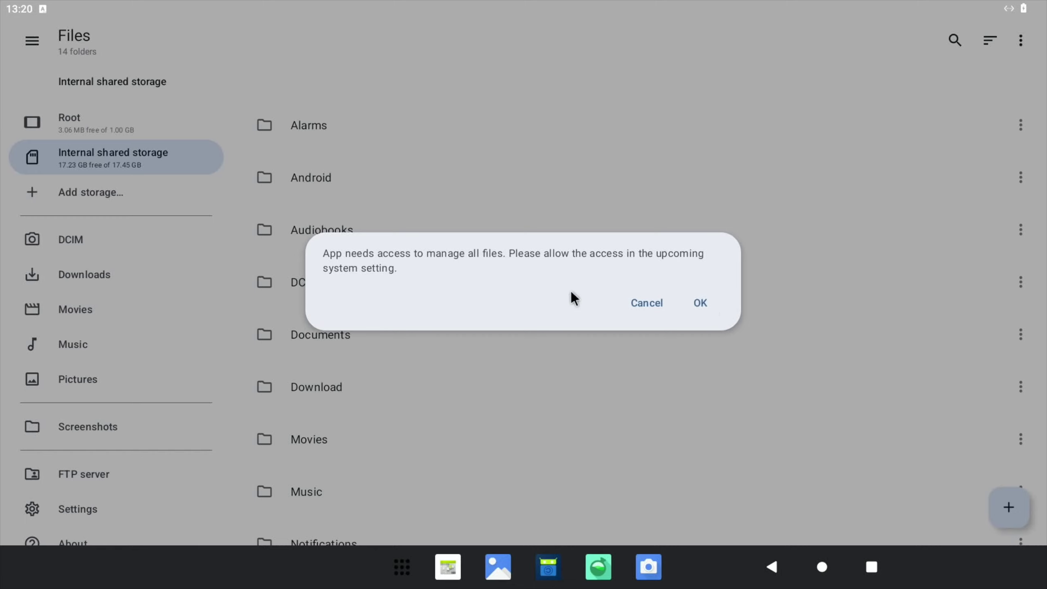
pyautogui.click(700, 303)
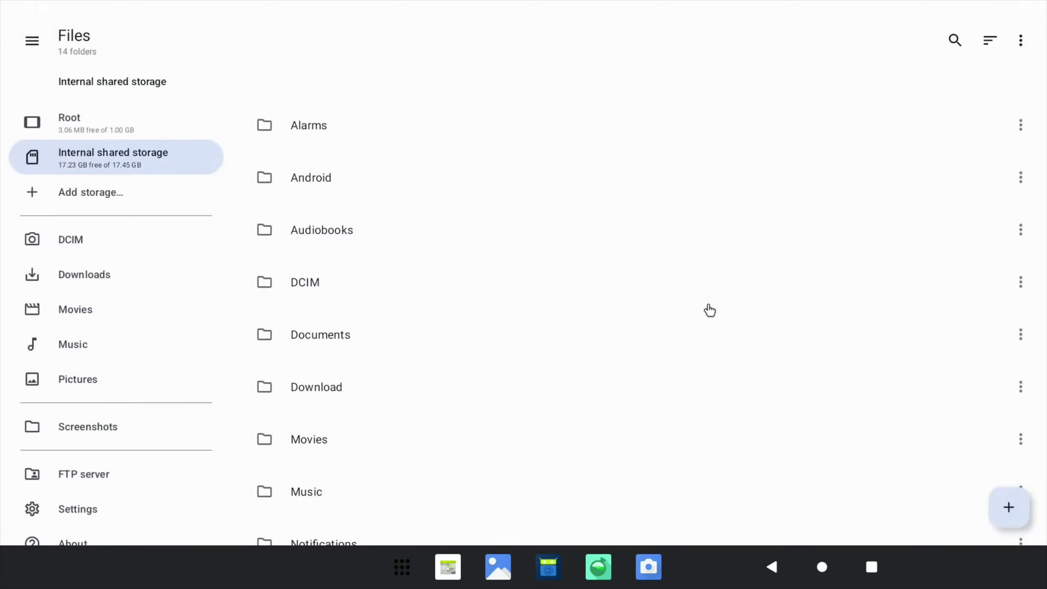
pyautogui.click(1019, 276)
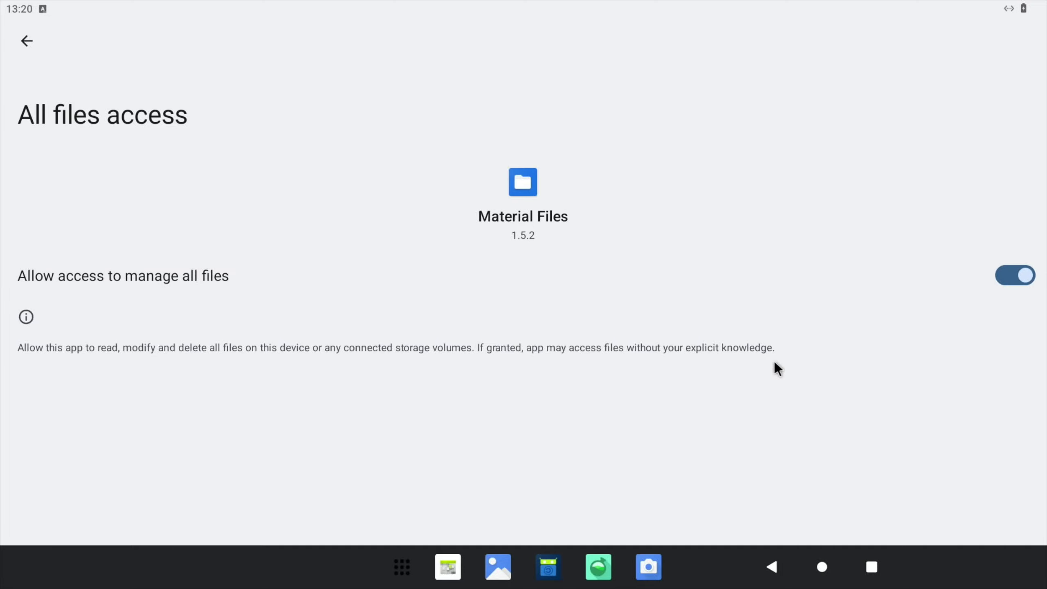
pyautogui.press('Escape')
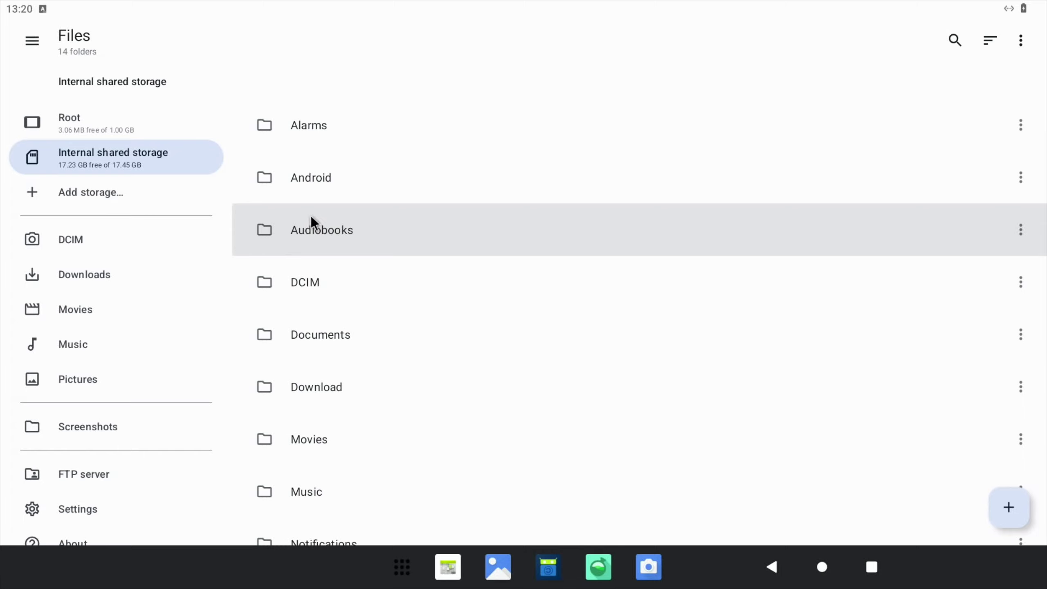
# Install Aptoide from aptoide-latest.apk in Downloads, letting Material Files install apps from this source
pyautogui.click(156, 273)
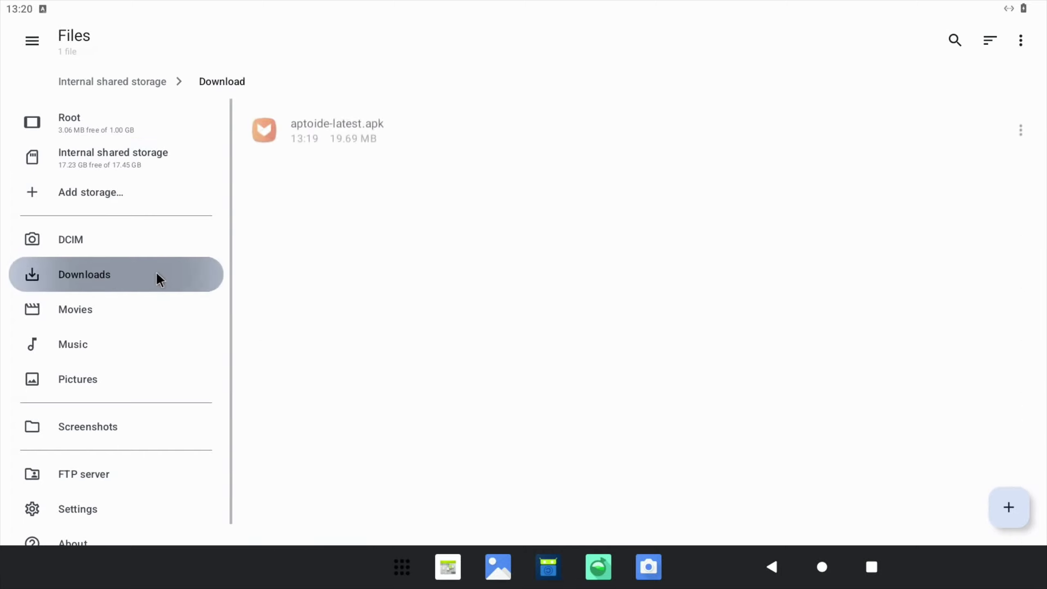
pyautogui.click(337, 117)
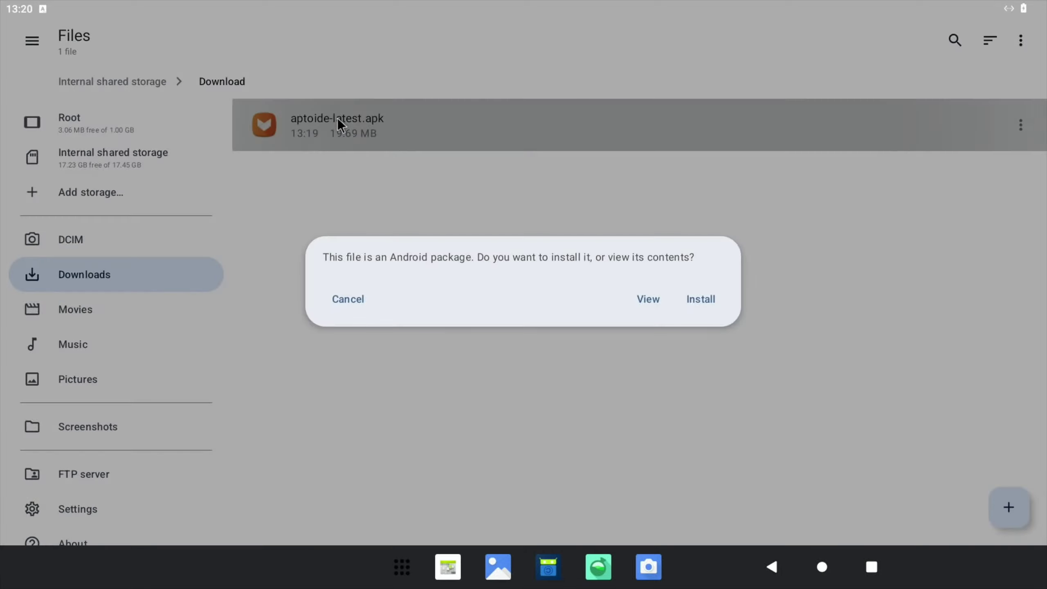
pyautogui.click(701, 299)
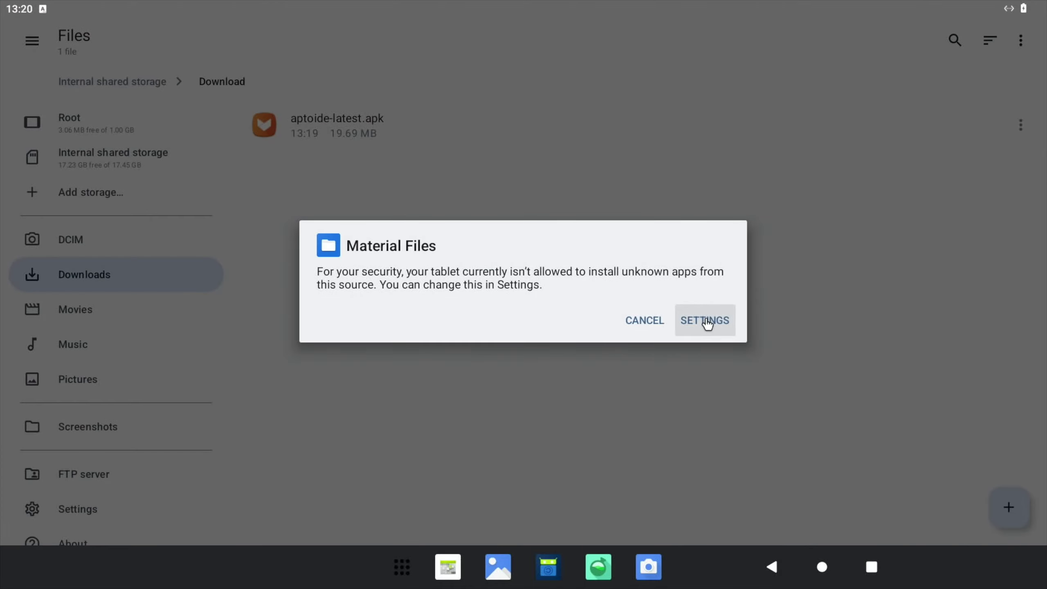
pyautogui.click(705, 321)
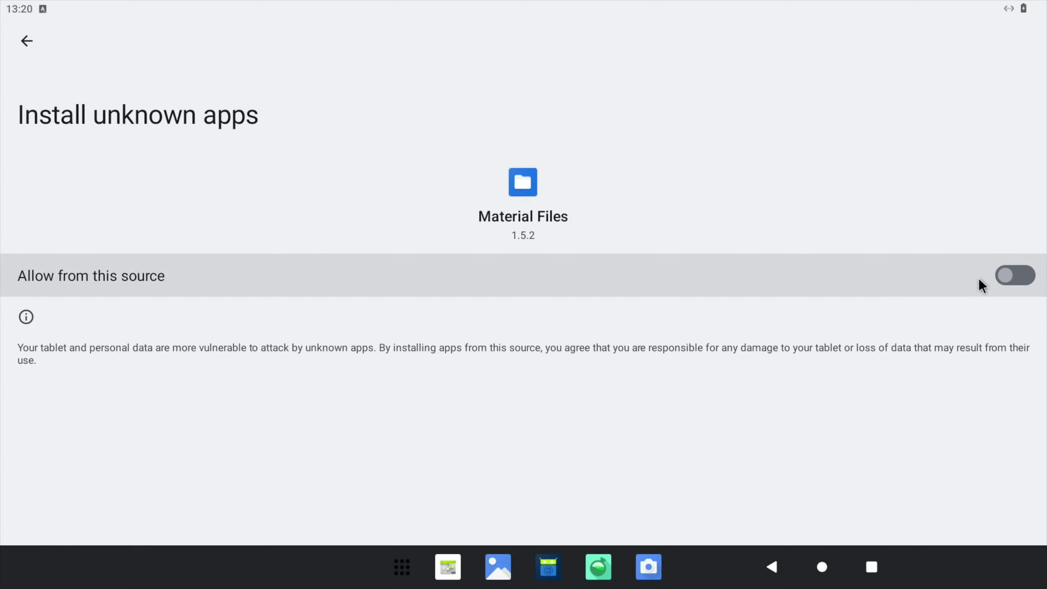
pyautogui.click(1035, 277)
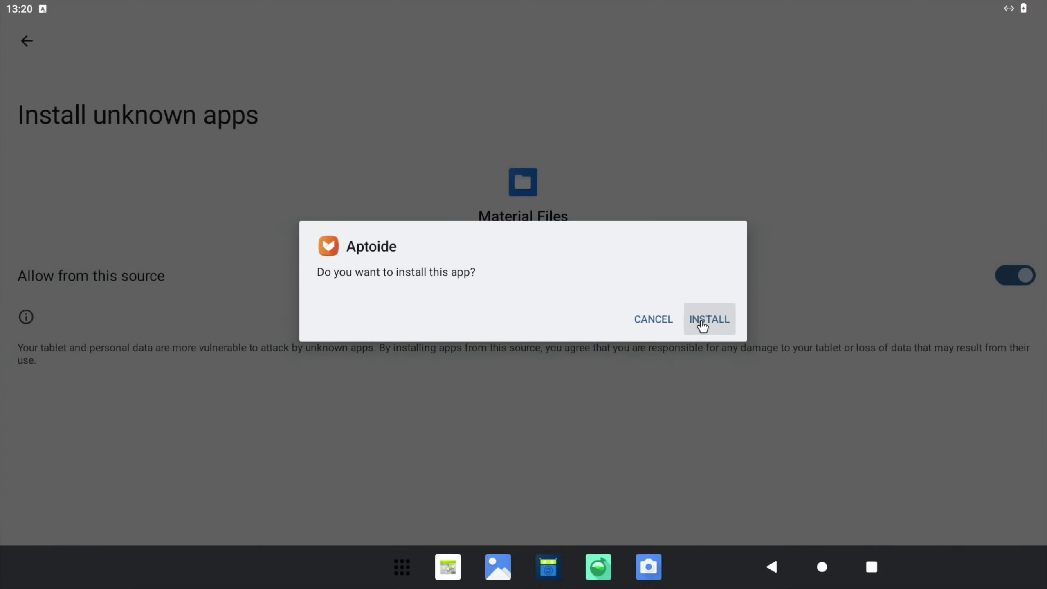
pyautogui.click(702, 326)
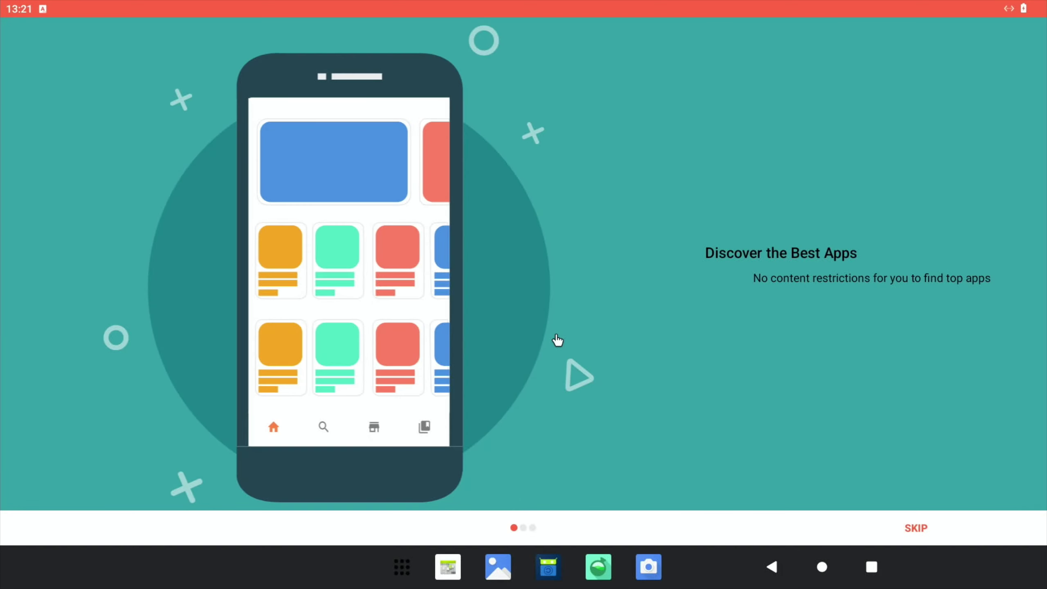
# Skip Aptoide's onboarding, filter the home page to the Apps category, and bring up search
pyautogui.click(911, 528)
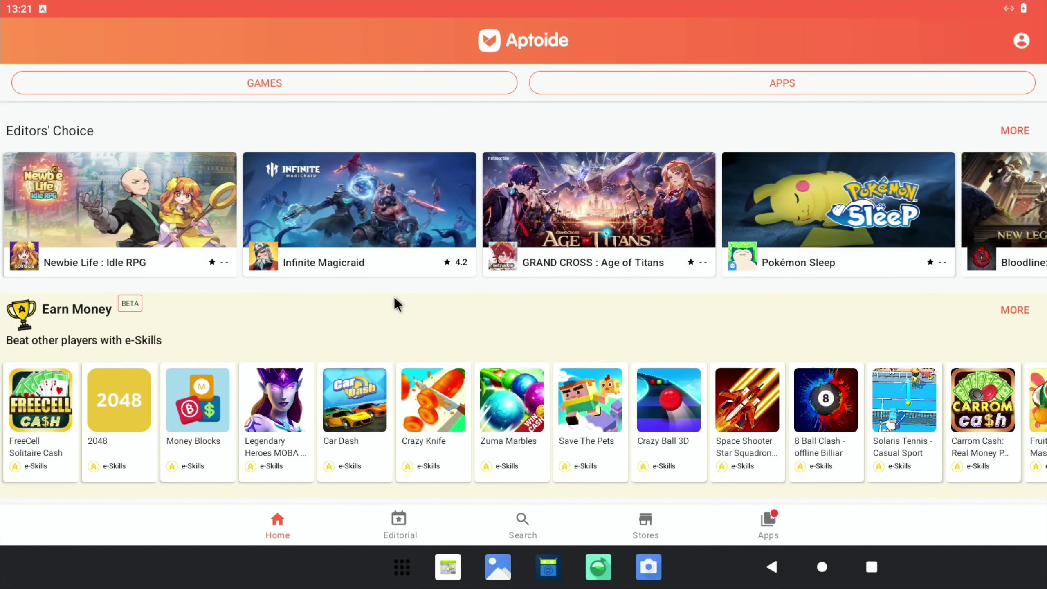
pyautogui.click(711, 82)
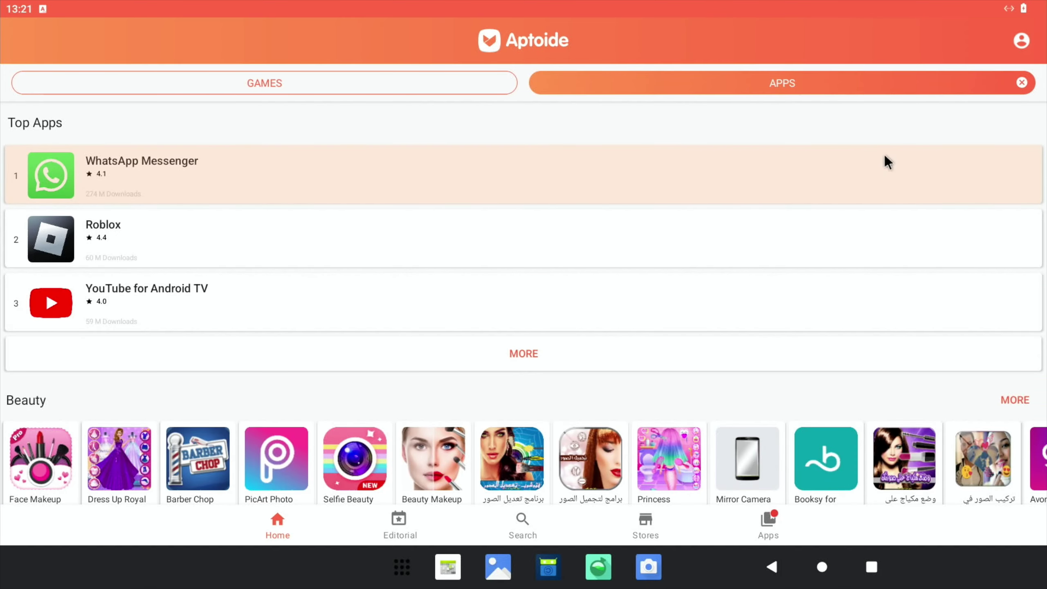
pyautogui.click(522, 523)
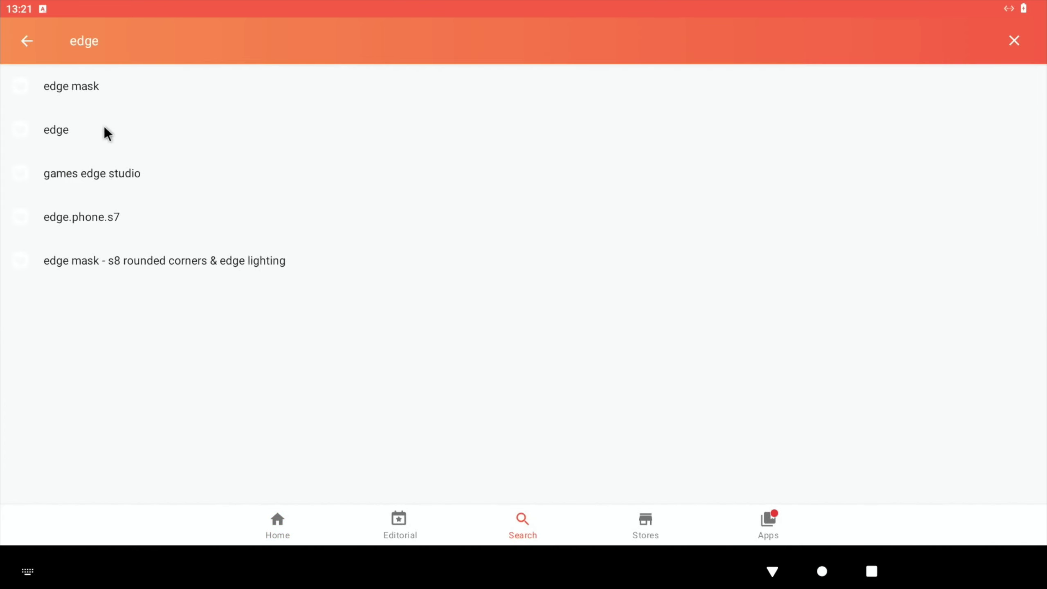
# Search 'edge browser' and install Microsoft Edge, granting Aptoide storage access and install-from-source permission
pyautogui.write('browser')
pyautogui.press('Return')
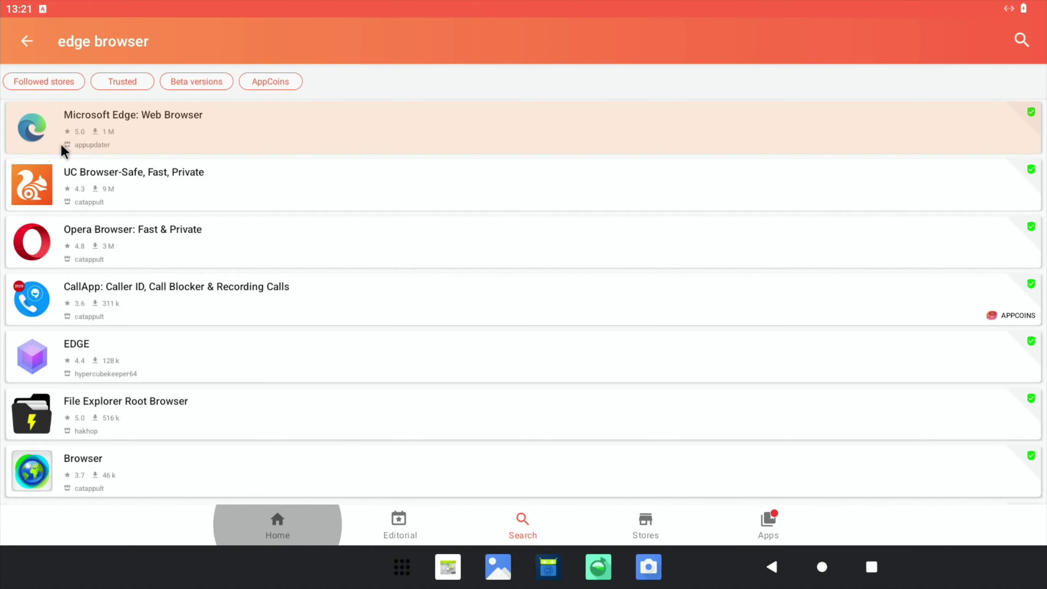
pyautogui.click(116, 123)
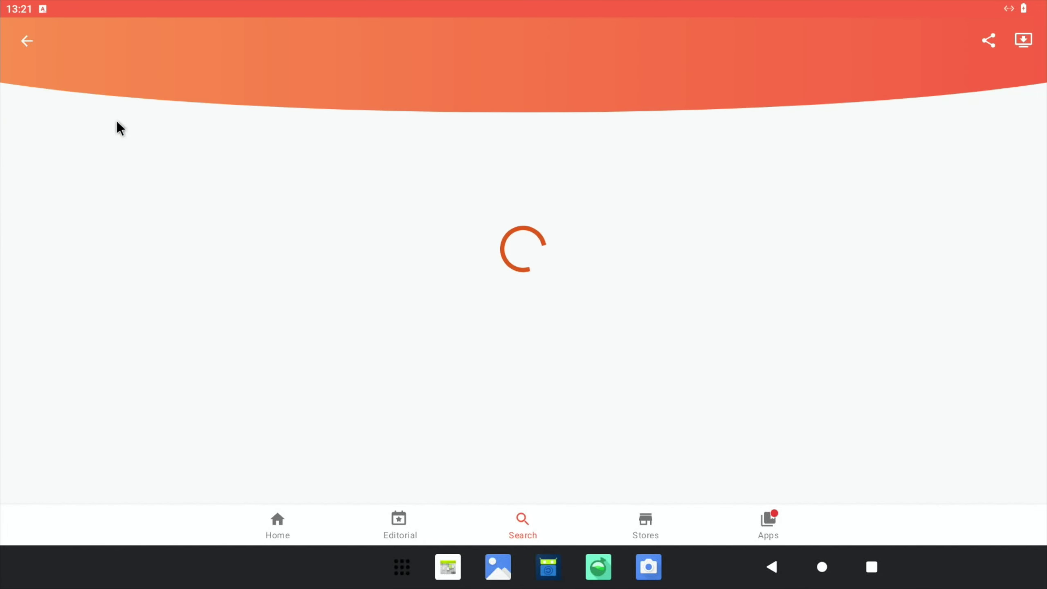
pyautogui.click(487, 227)
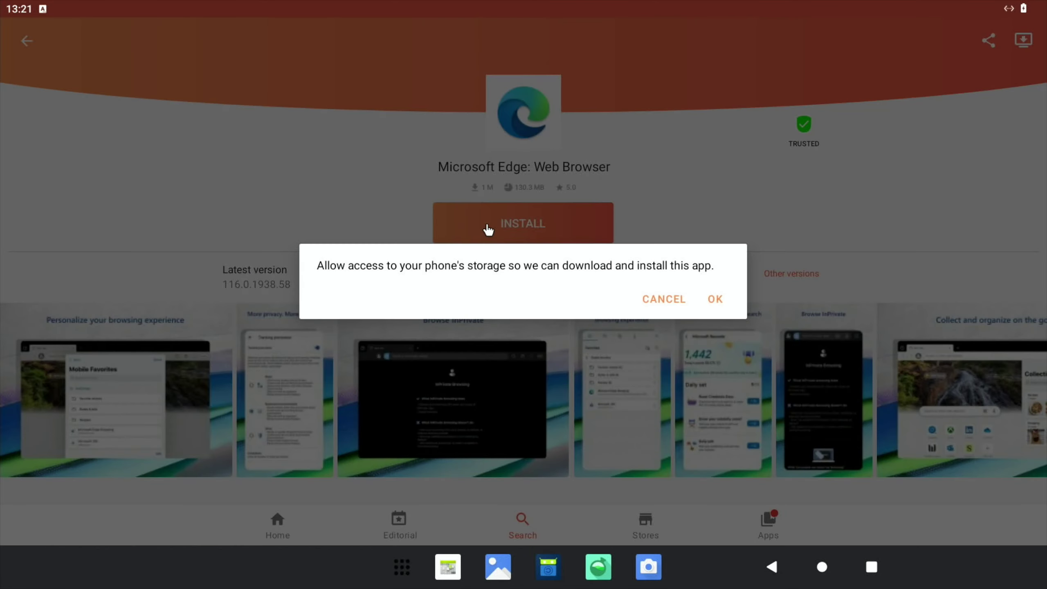
pyautogui.click(715, 299)
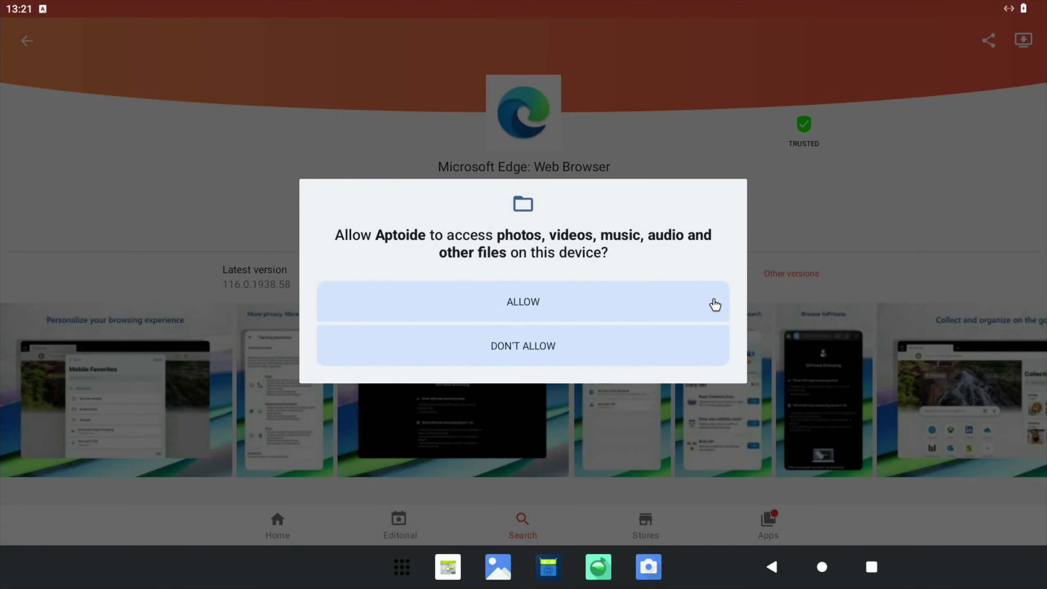
pyautogui.click(535, 304)
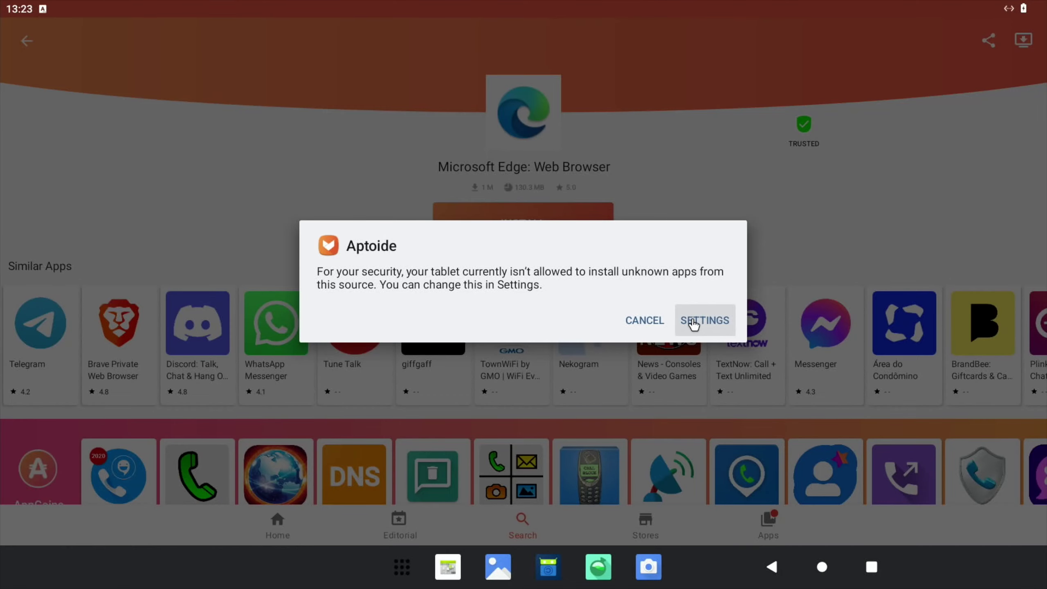
pyautogui.click(692, 321)
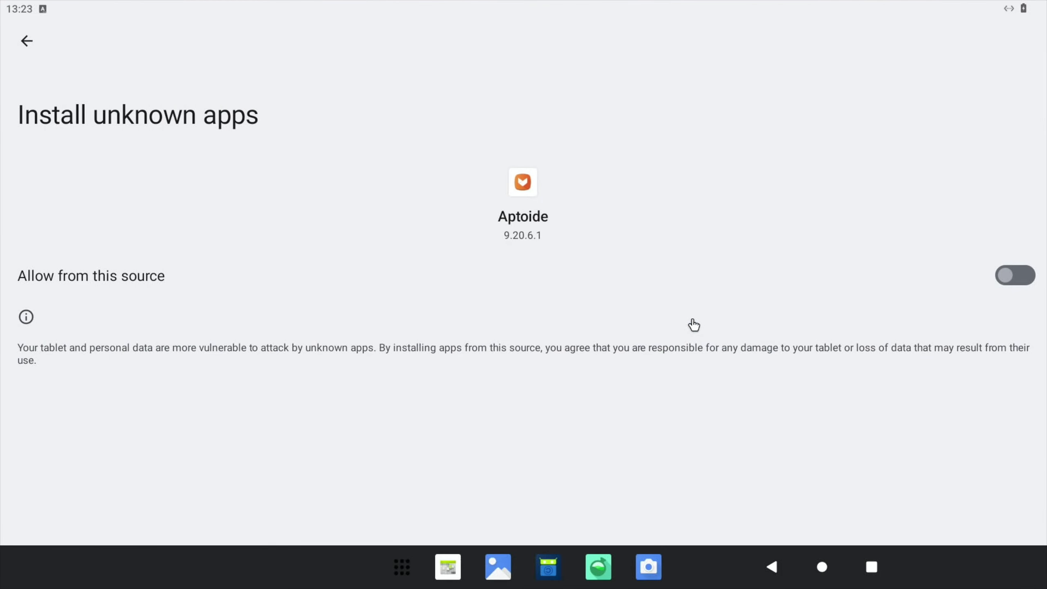
pyautogui.click(999, 276)
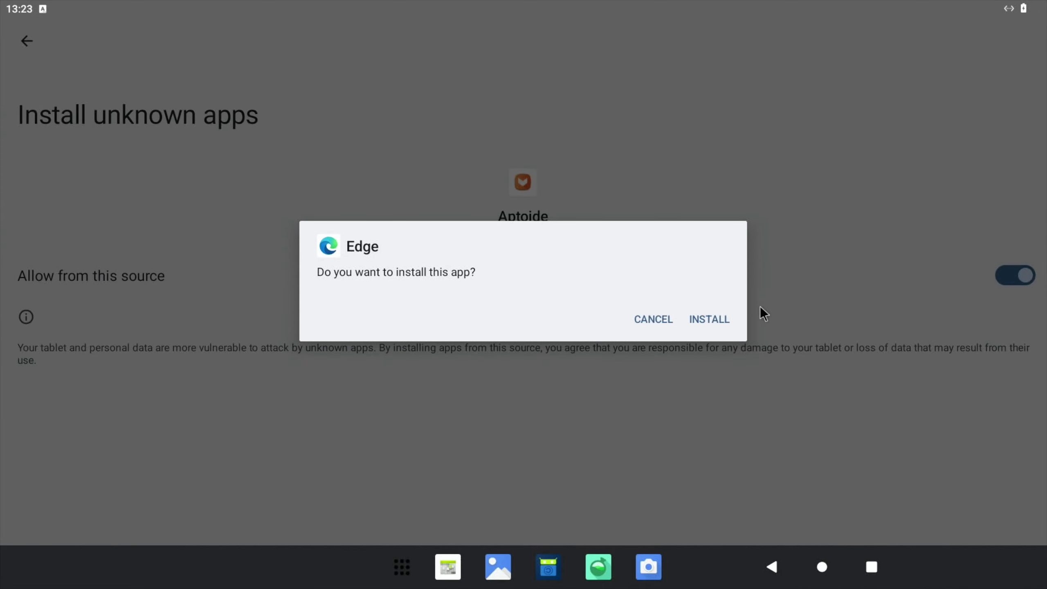
pyautogui.click(718, 327)
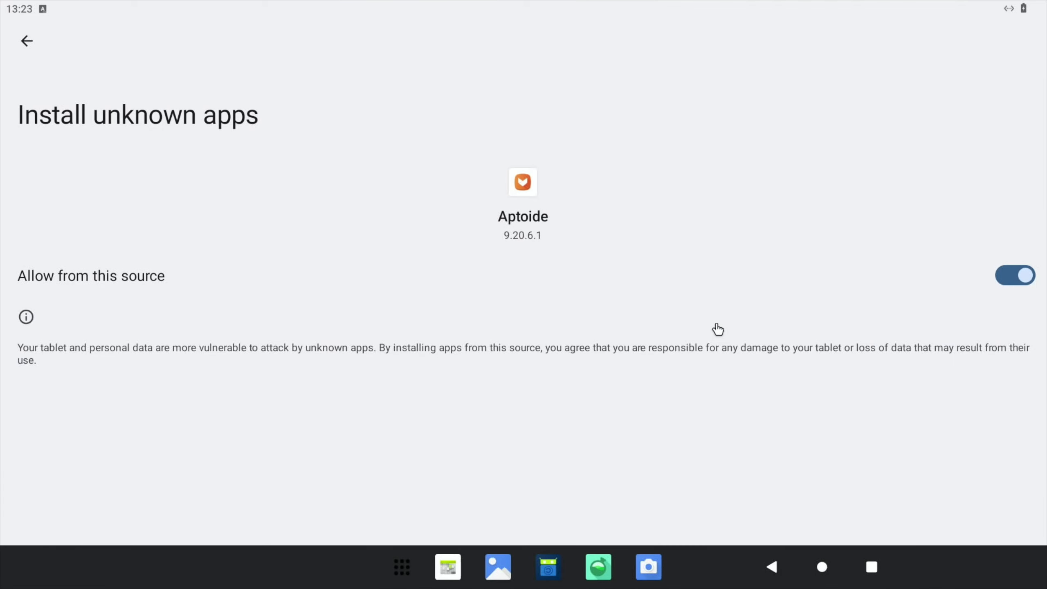
pyautogui.click(26, 41)
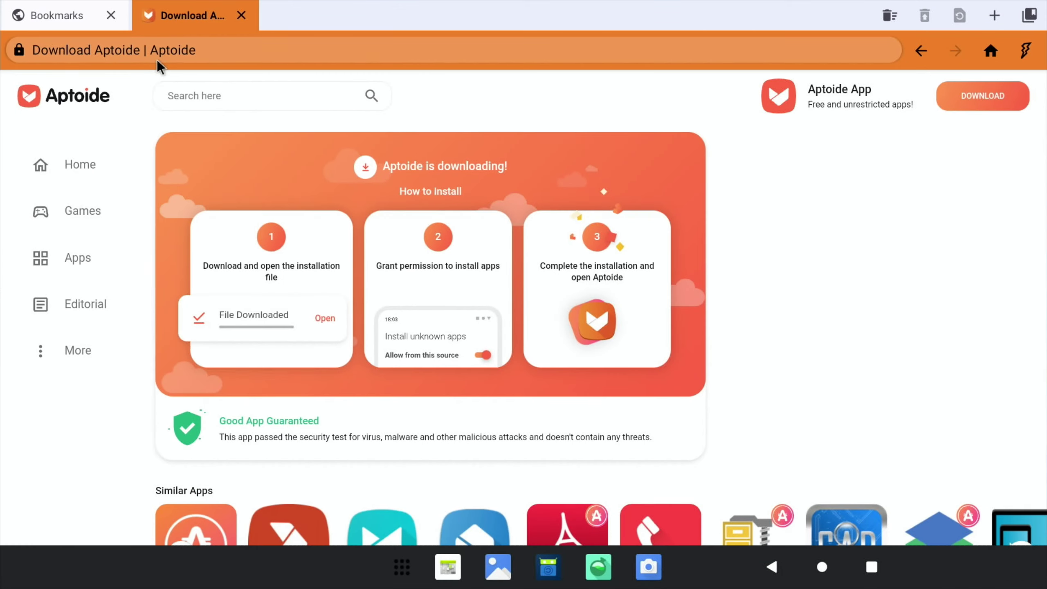
# Search YouTube for 'leepspvideo hdr' and play the 4K UHD HDR High Quality Demo Clips video
pyautogui.click(157, 58)
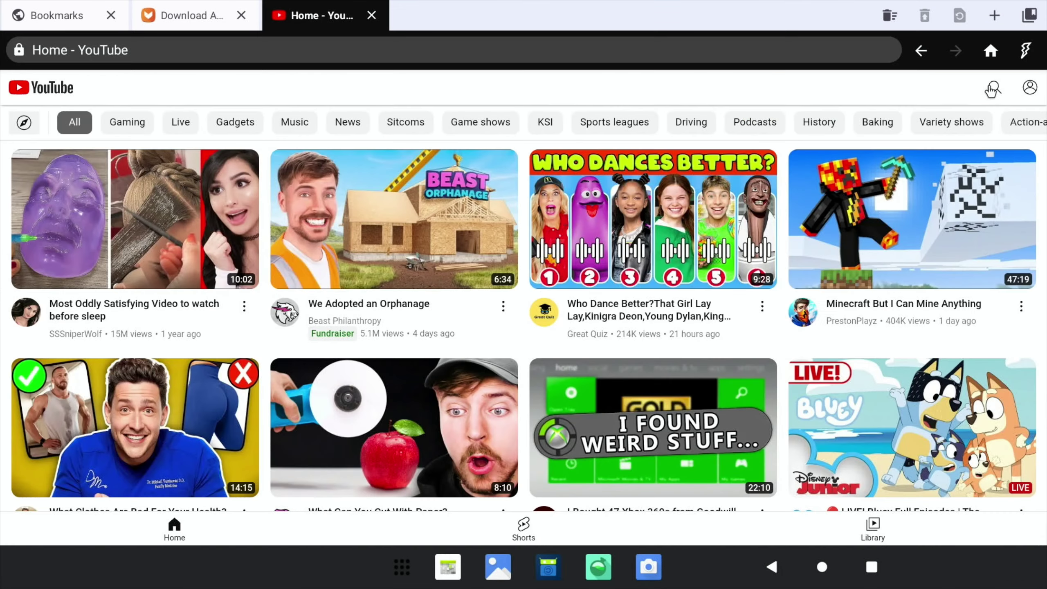
pyautogui.click(989, 87)
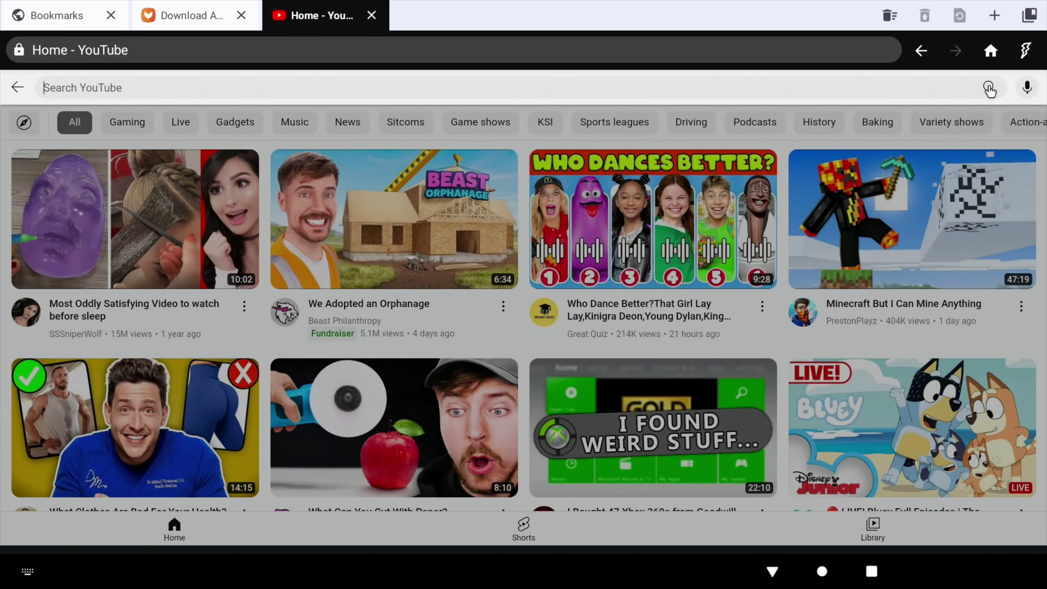
pyautogui.write('leepspv')
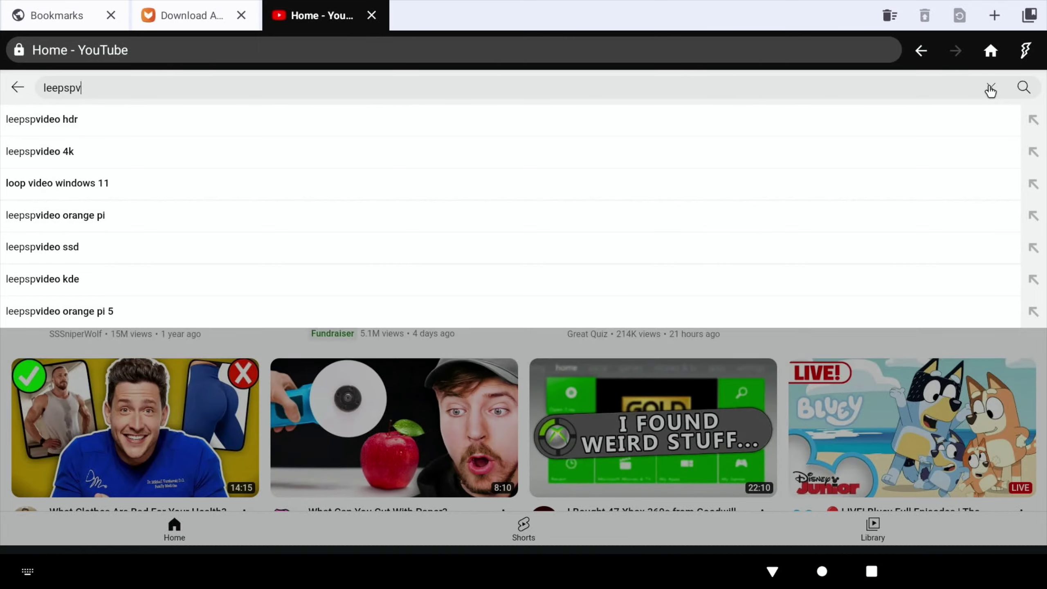
pyautogui.write('ideo hdr')
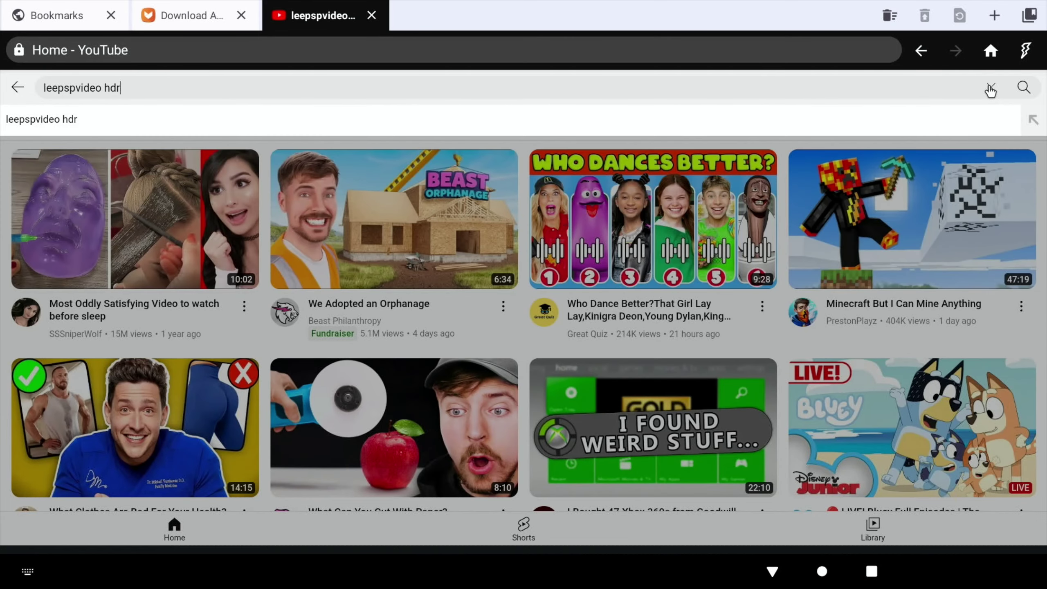
pyautogui.press('Return')
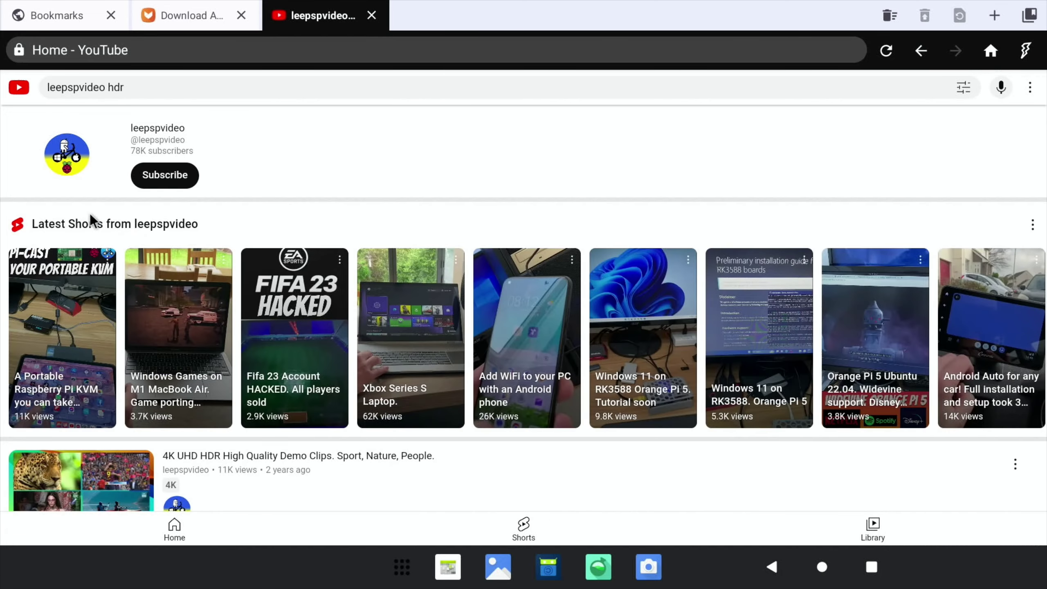
pyautogui.click(70, 513)
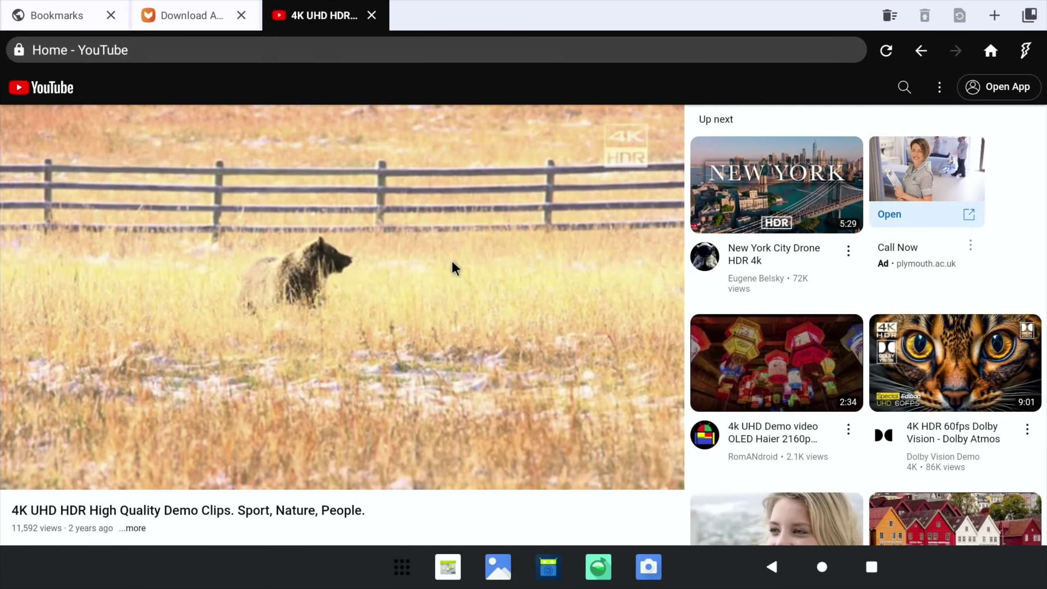
# Set the video quality to 1080p and turn on the Stats for nerds overlay
pyautogui.click(673, 129)
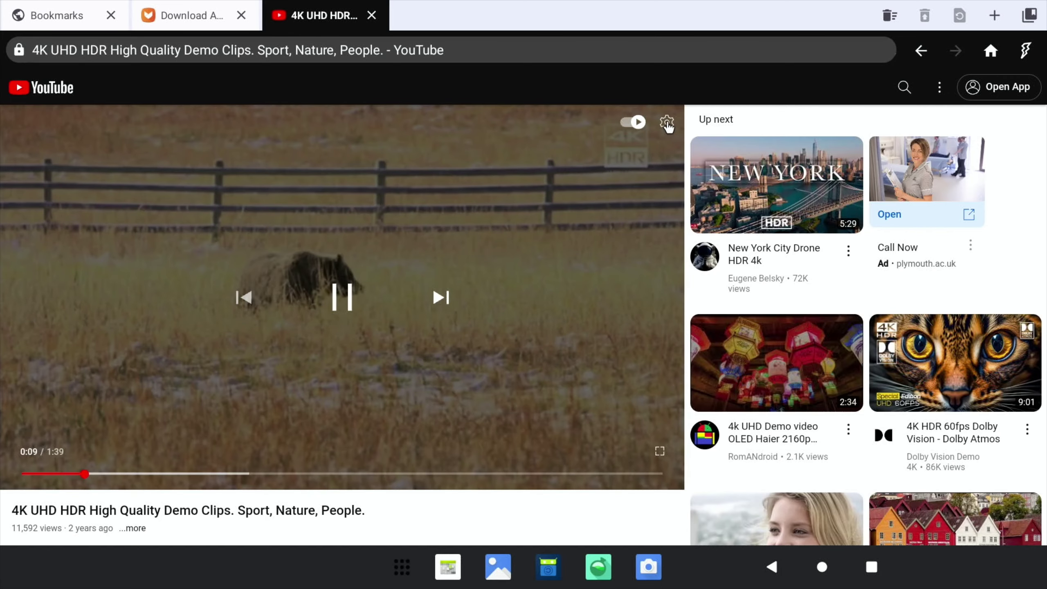
pyautogui.click(667, 123)
pyautogui.click(528, 253)
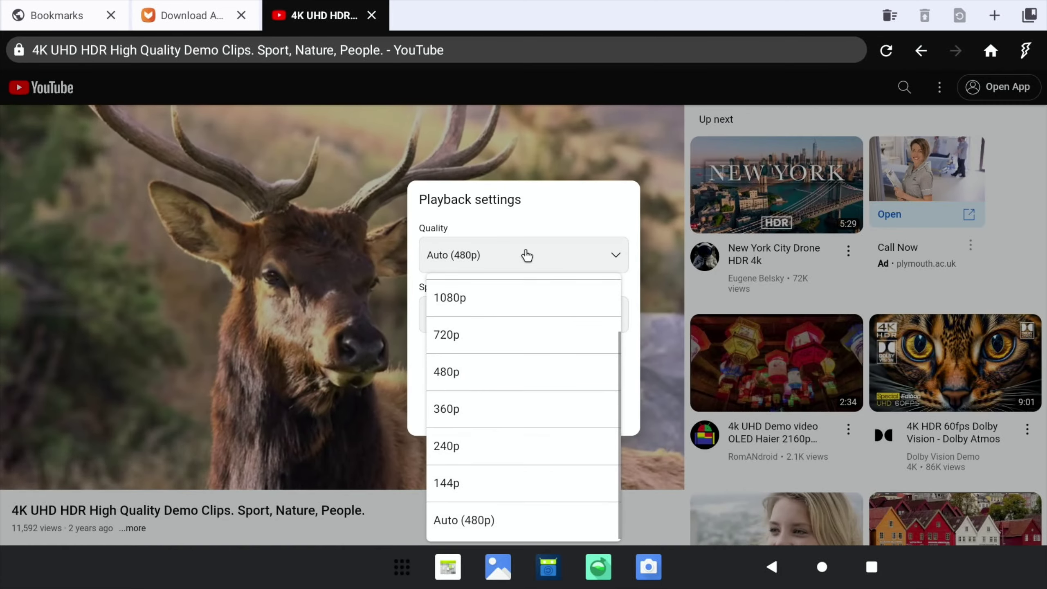
pyautogui.click(485, 299)
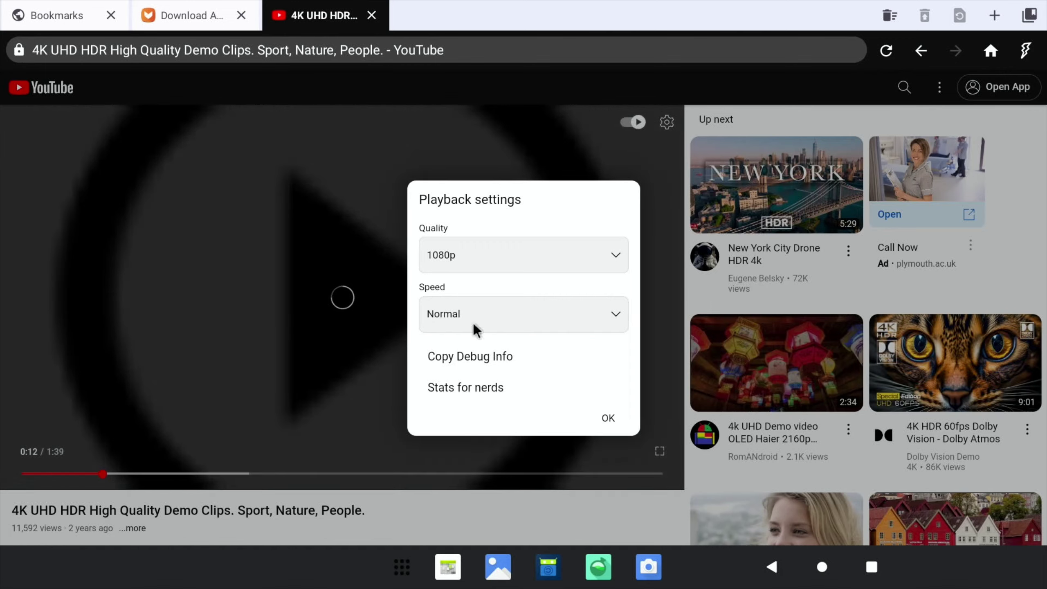
pyautogui.click(486, 388)
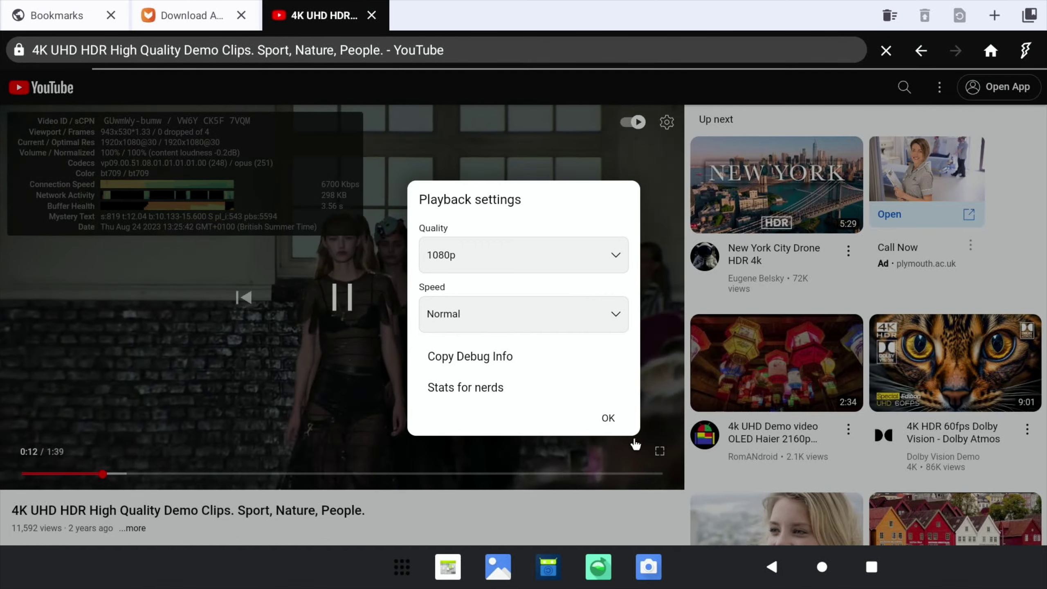
# Watch the demo video fullscreen, then return to the Emteria home screen
pyautogui.click(658, 449)
pyautogui.click(659, 450)
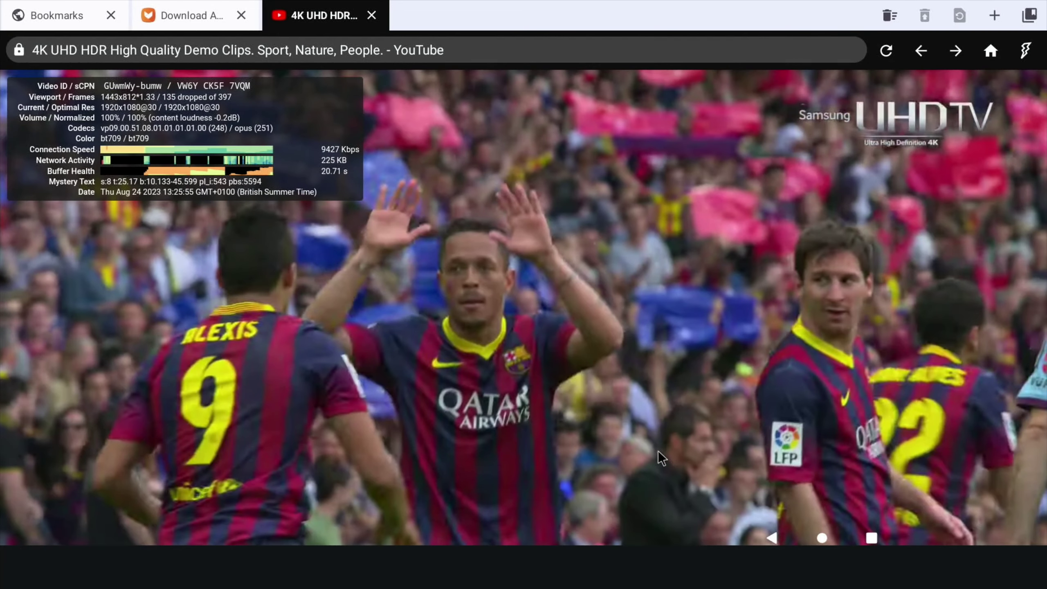
pyautogui.press('super')
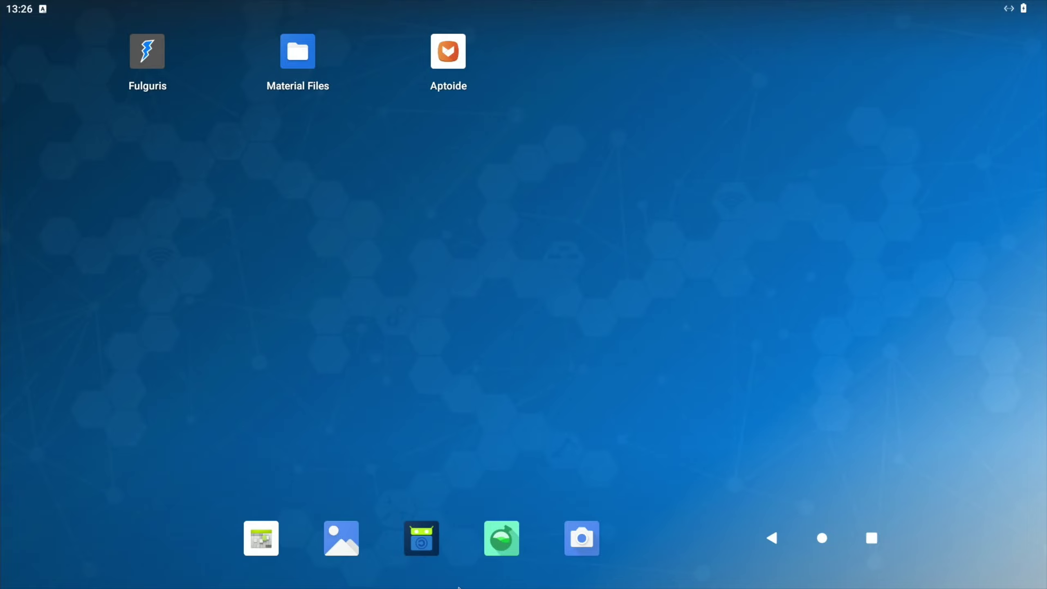
# Launch Emteria MDM from the app drawer and switch on Enable MDM service
pyautogui.moveTo(452, 244); pyautogui.dragTo(462, 139)
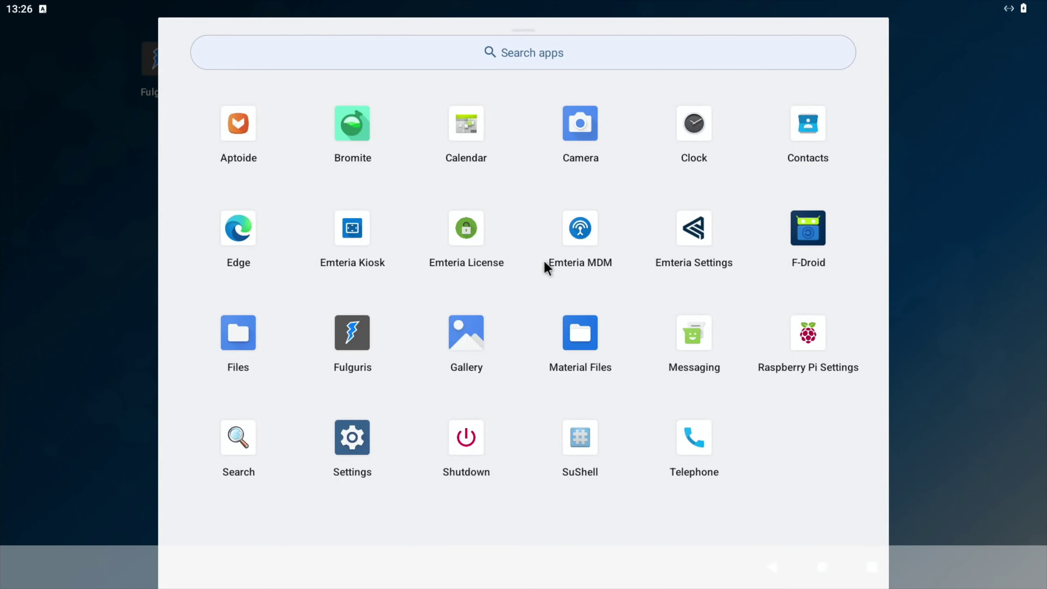
pyautogui.click(579, 230)
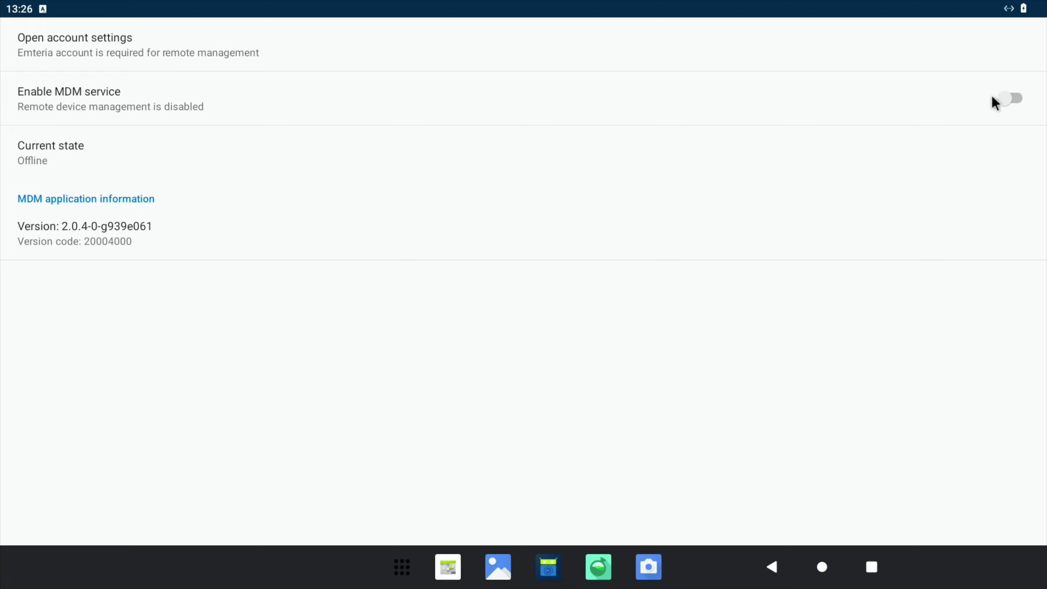
pyautogui.click(1012, 98)
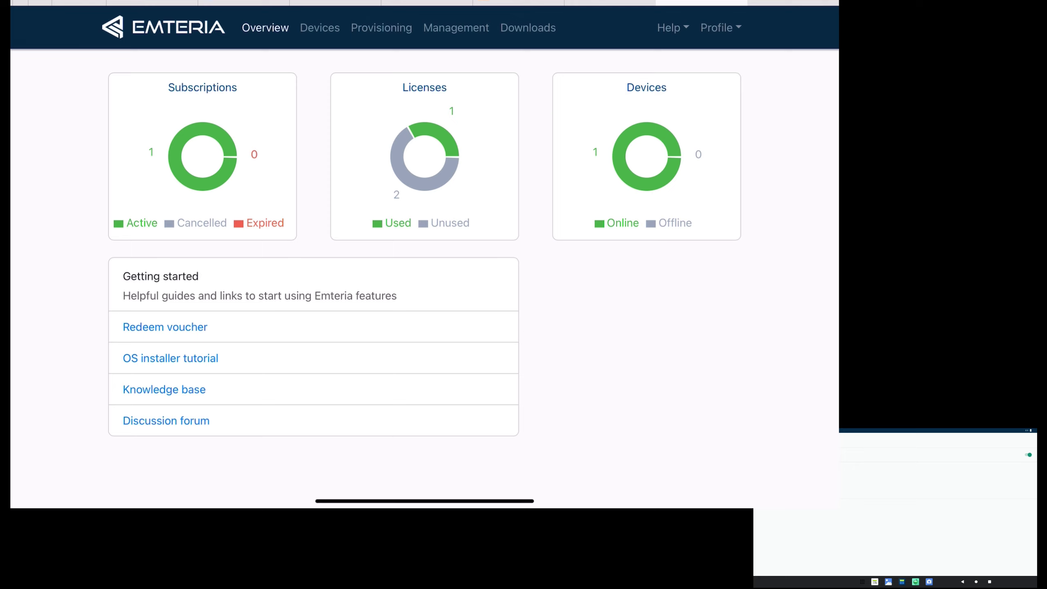
# Open the Raspberry Pi 4 from the Devices list, dismissing the low battery alert, and view its System tab
pyautogui.click(319, 27)
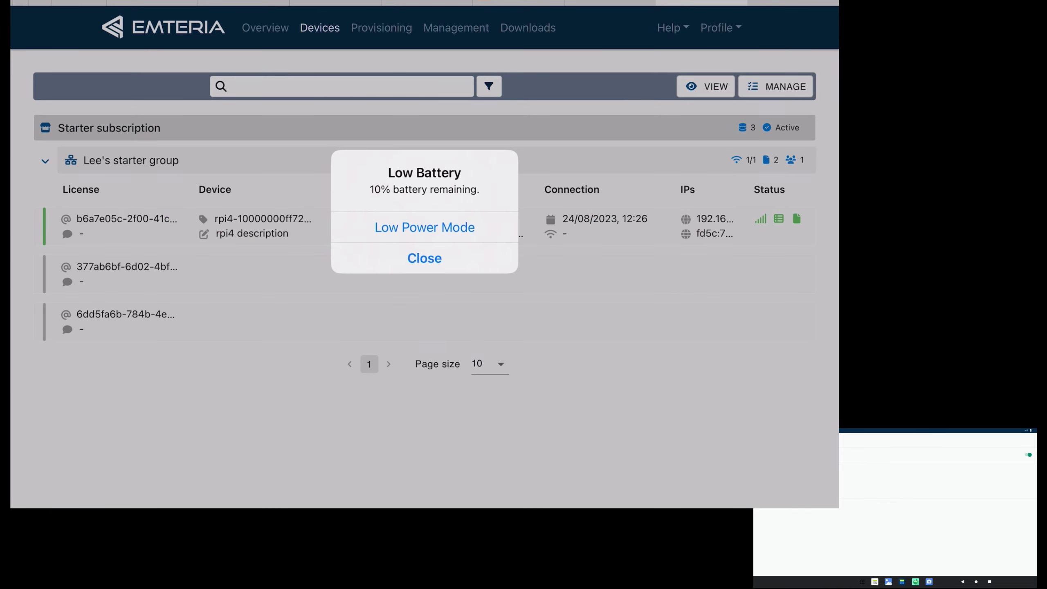
pyautogui.click(424, 258)
pyautogui.click(264, 226)
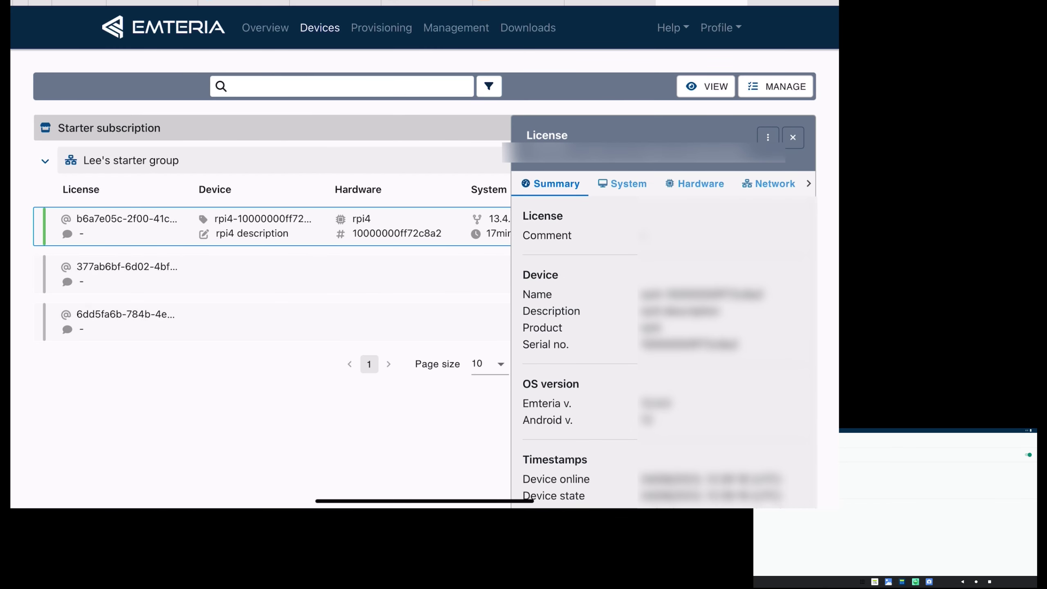
pyautogui.click(622, 183)
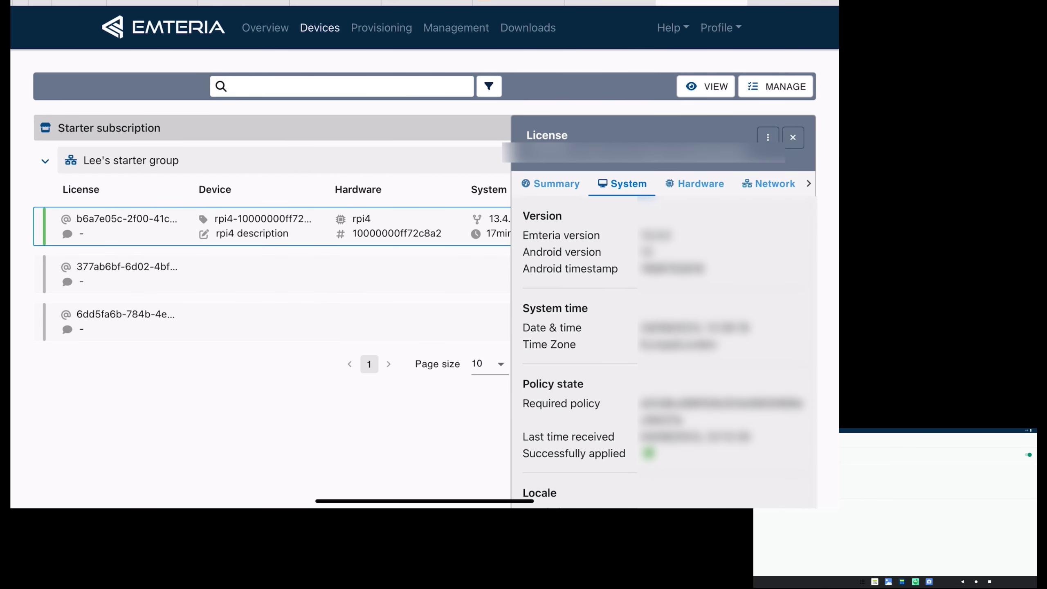
pyautogui.scroll(-3, 664, 351)
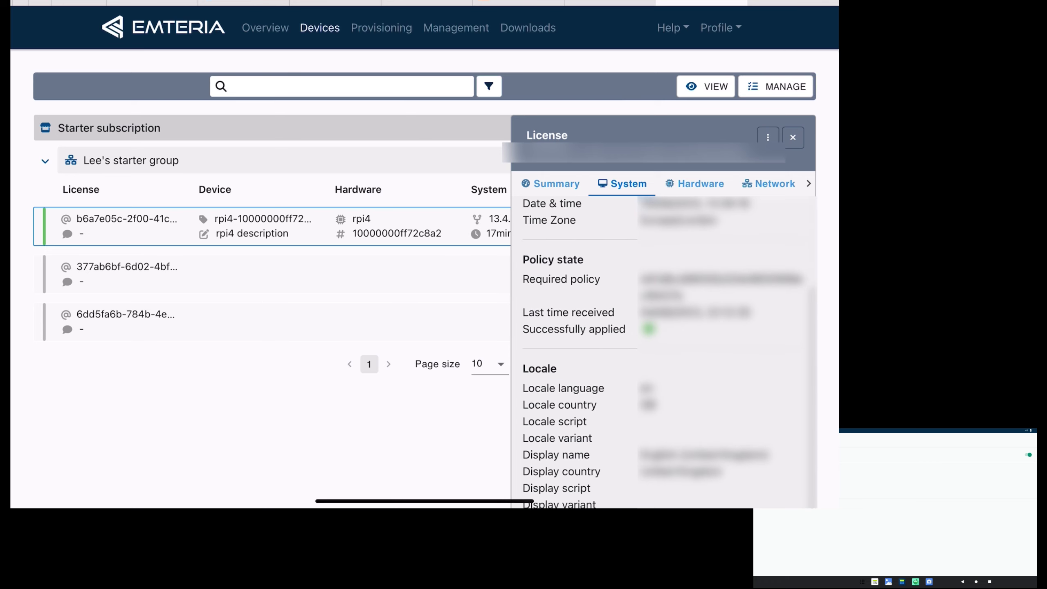
pyautogui.scroll(3, 664, 350)
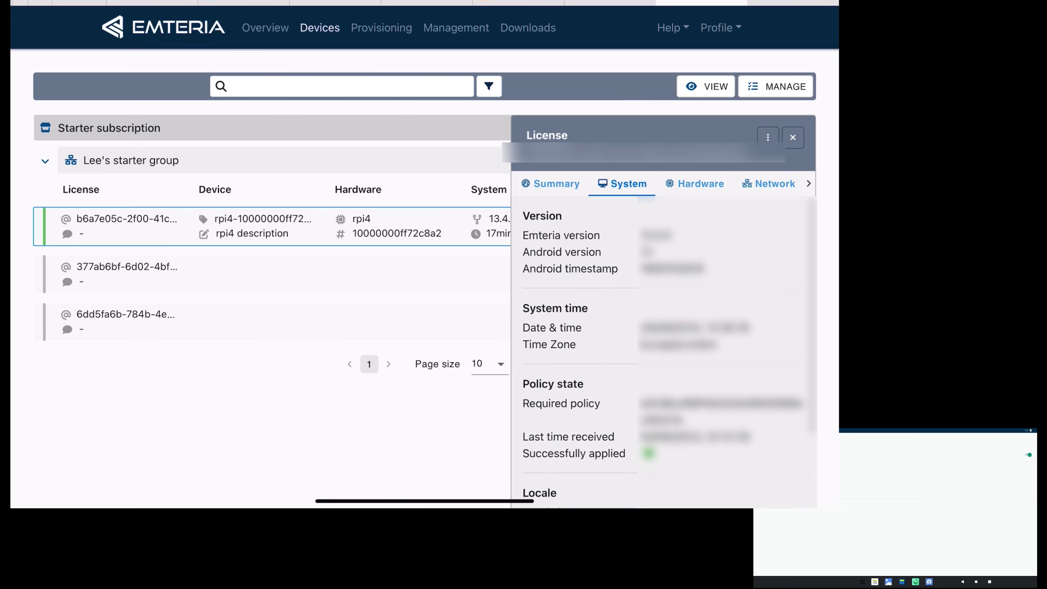
# Review the device's Hardware (memory, battery, display) and Network details
pyautogui.click(695, 183)
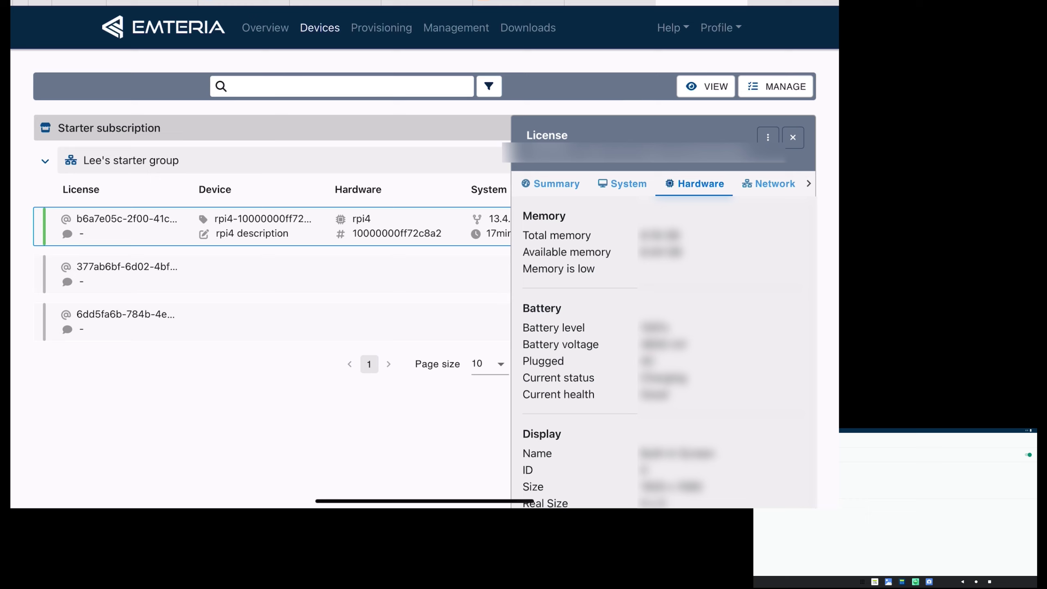
pyautogui.scroll(-1, 663, 351)
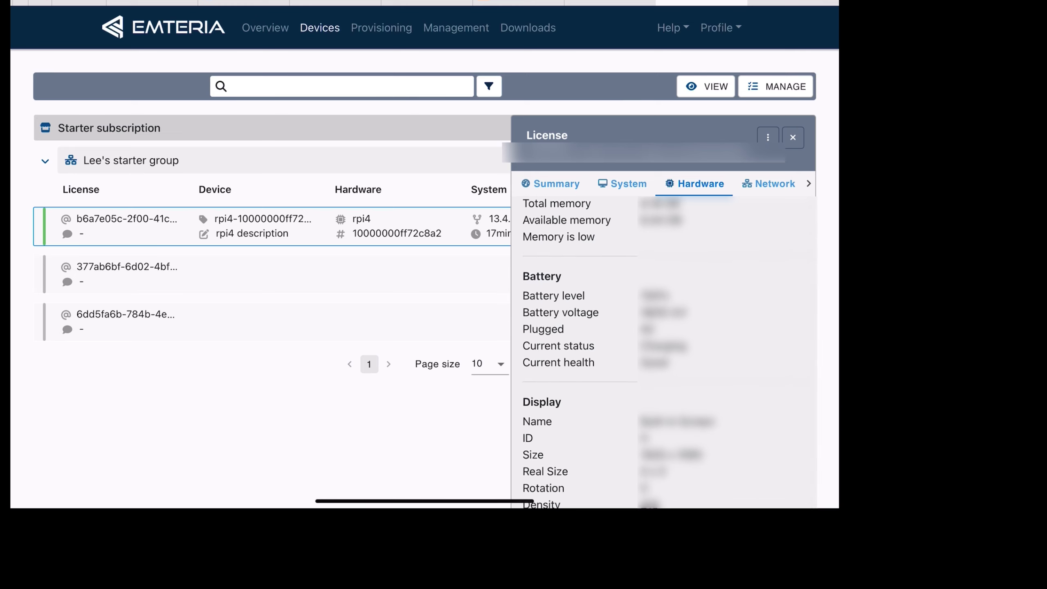
pyautogui.click(769, 184)
pyautogui.scroll(-2, 664, 351)
pyautogui.scroll(3, 664, 351)
pyautogui.scroll(-5, 663, 351)
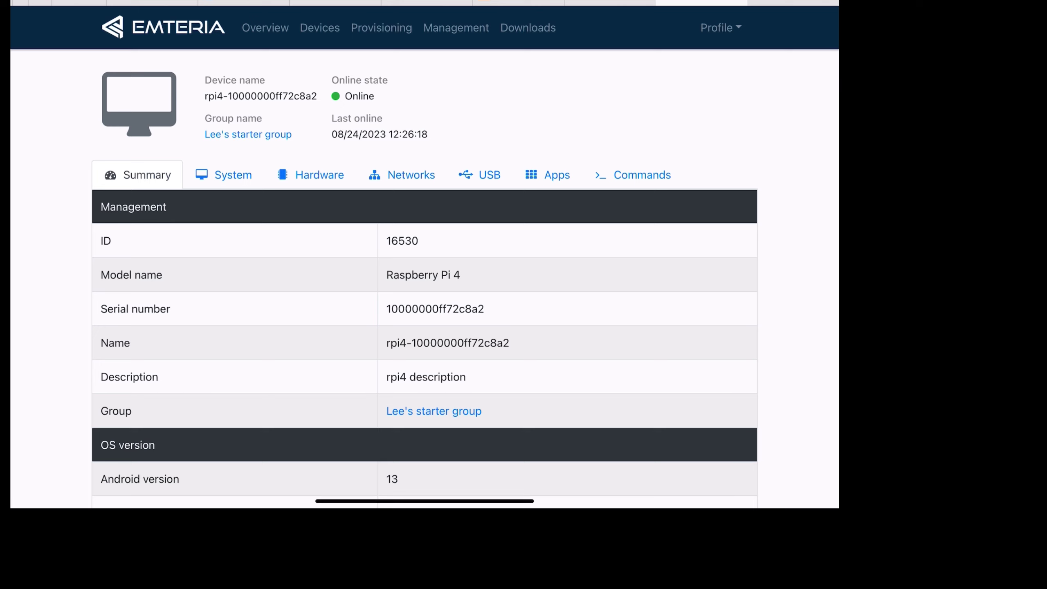
# Check the device's USB peripherals and sent commands, then return to the Summary
pyautogui.click(480, 175)
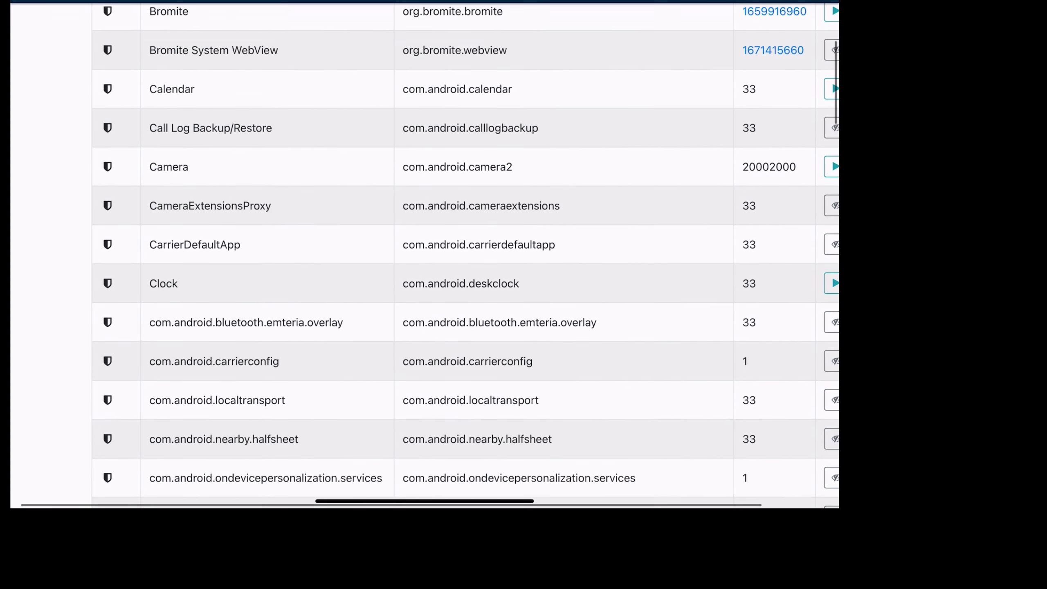
pyautogui.click(633, 174)
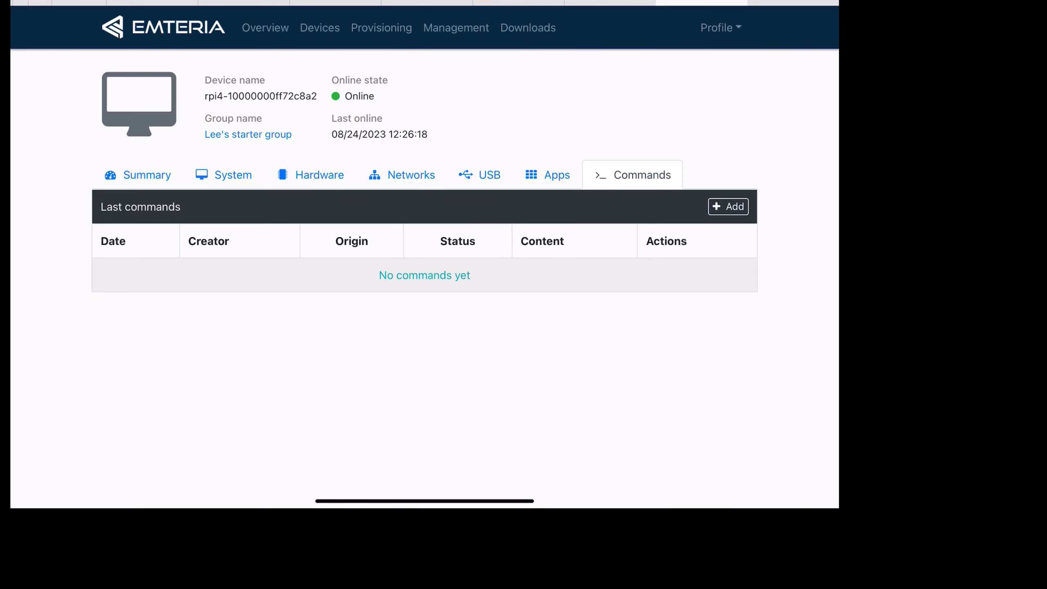
pyautogui.click(147, 175)
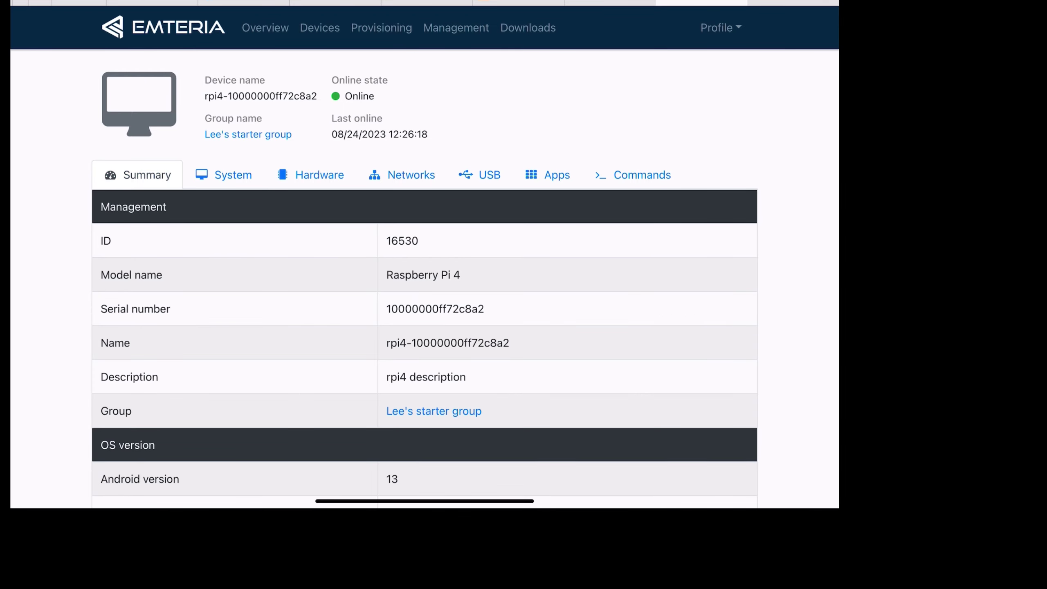
# Scroll through the device's installed applications table, including Aptoide
pyautogui.click(557, 175)
pyautogui.scroll(-3, 424, 288)
pyautogui.scroll(-2, 424, 289)
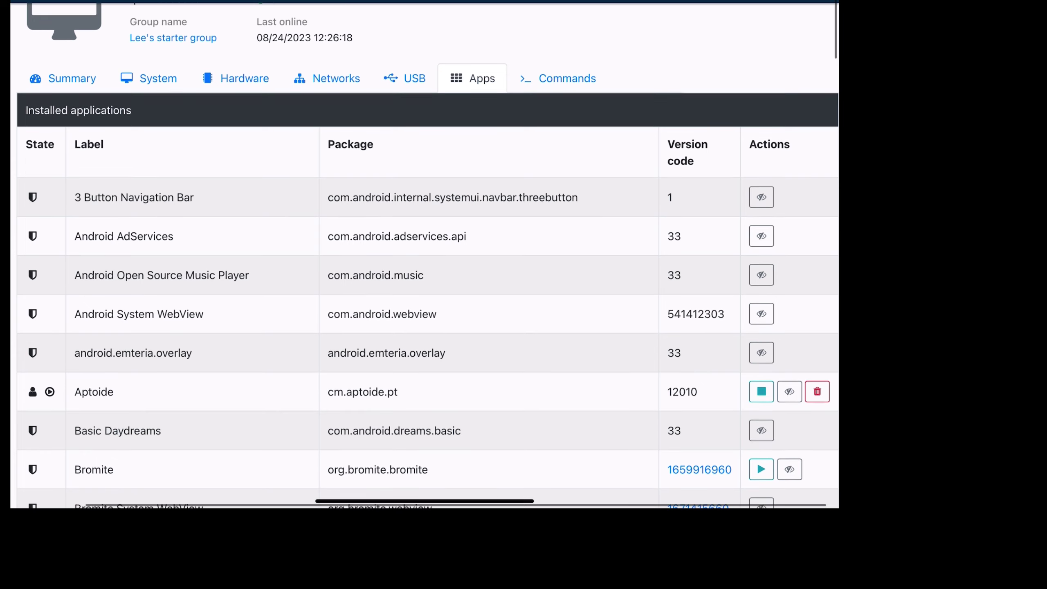
pyautogui.scroll(-1, 424, 289)
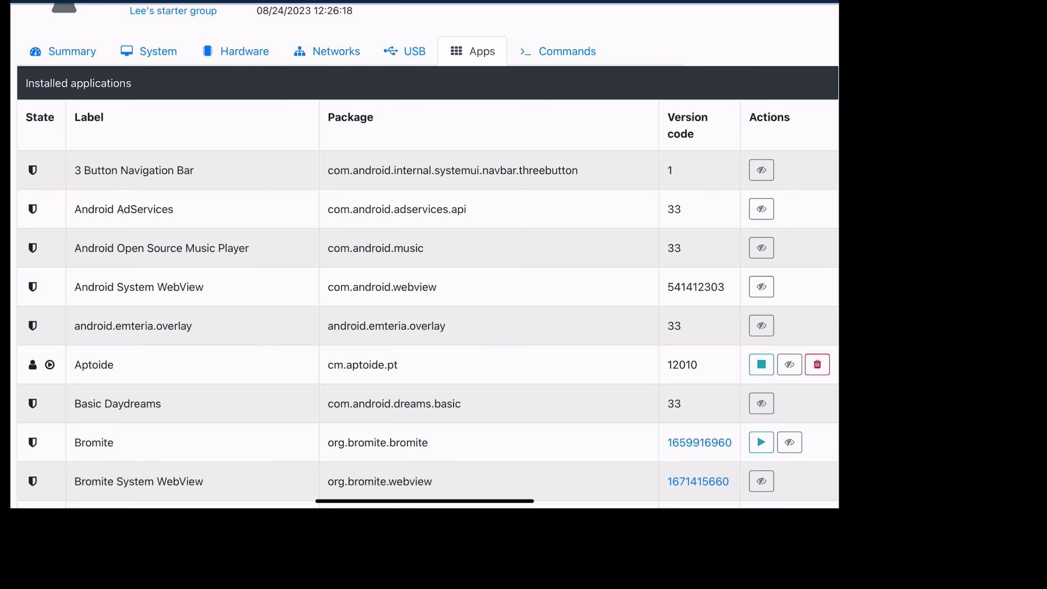
pyautogui.scroll(-6, 425, 289)
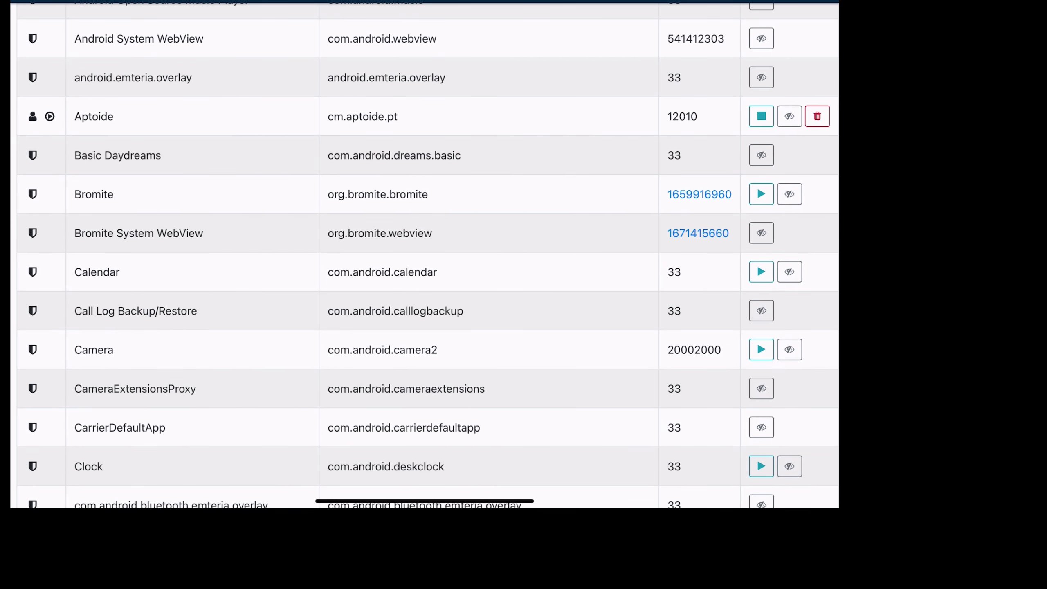
pyautogui.scroll(-2, 425, 256)
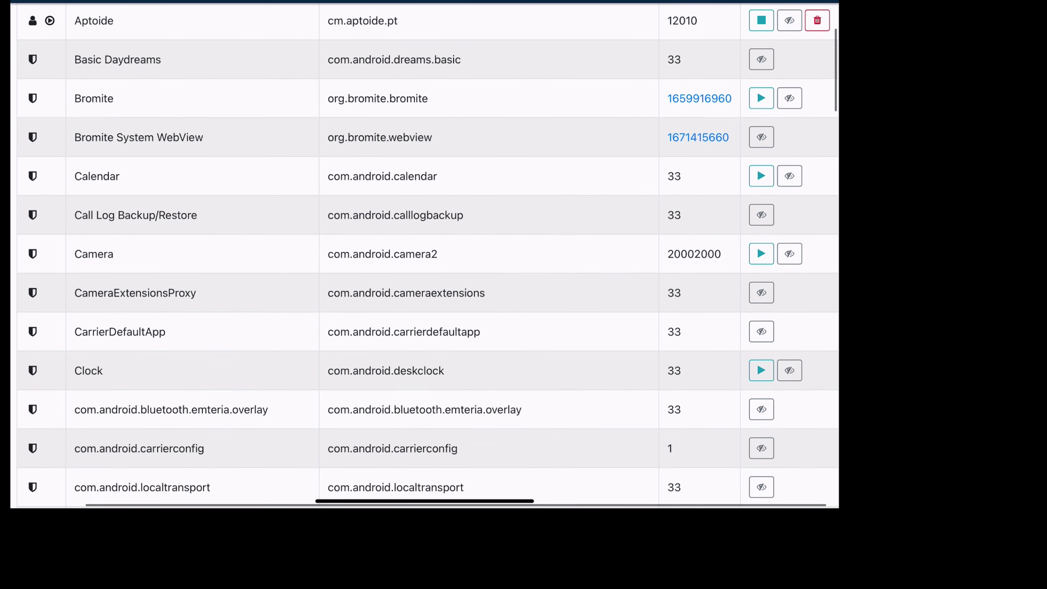
pyautogui.scroll(-2, 424, 256)
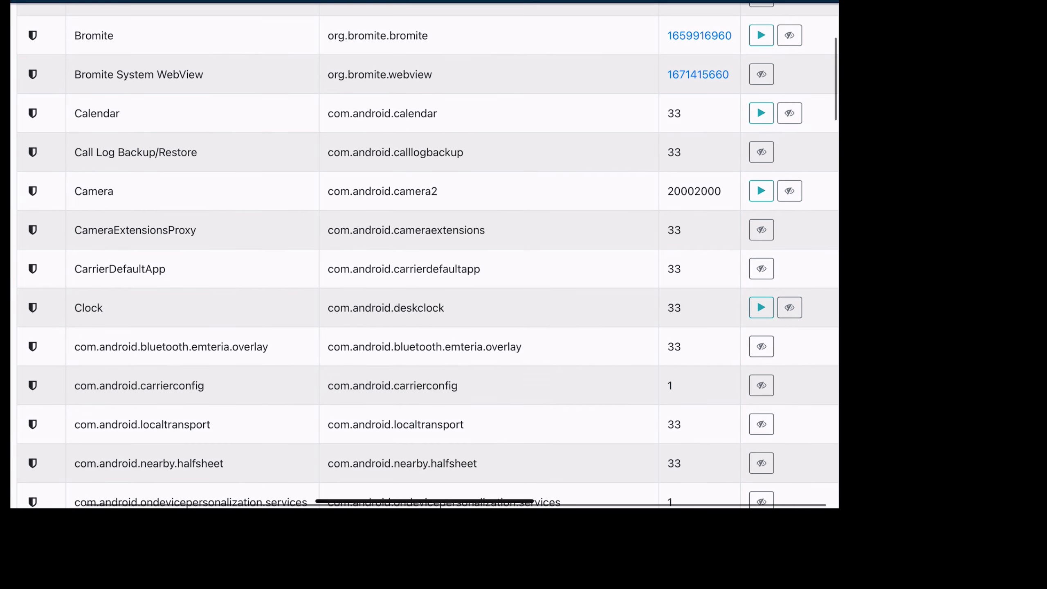
pyautogui.scroll(-5, 425, 255)
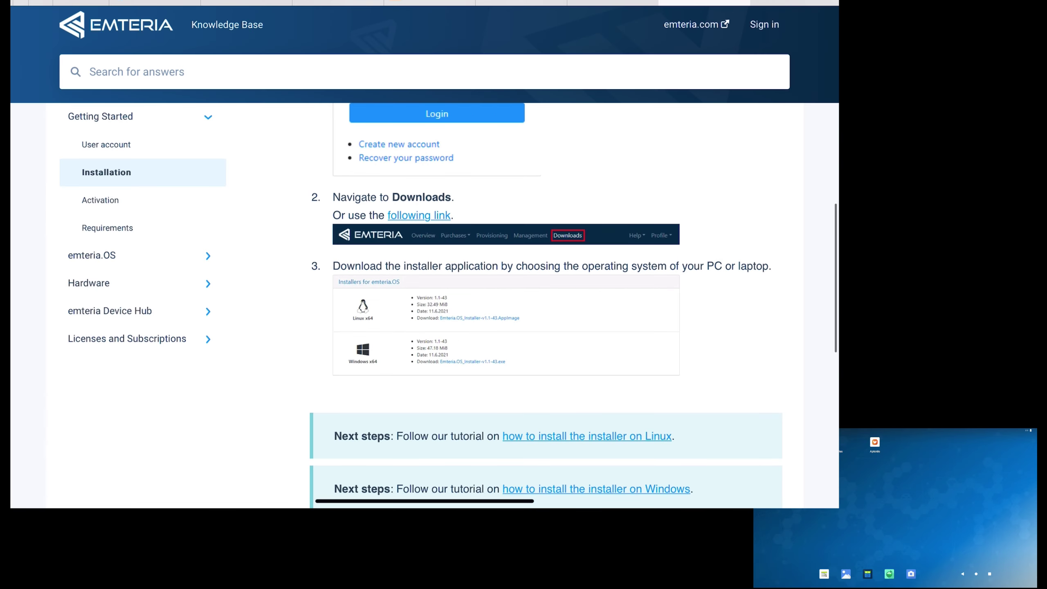
# Open the guide to installing the emteria.OS installer on Linux and scroll to its related articles
pyautogui.scroll(5, 573, 299)
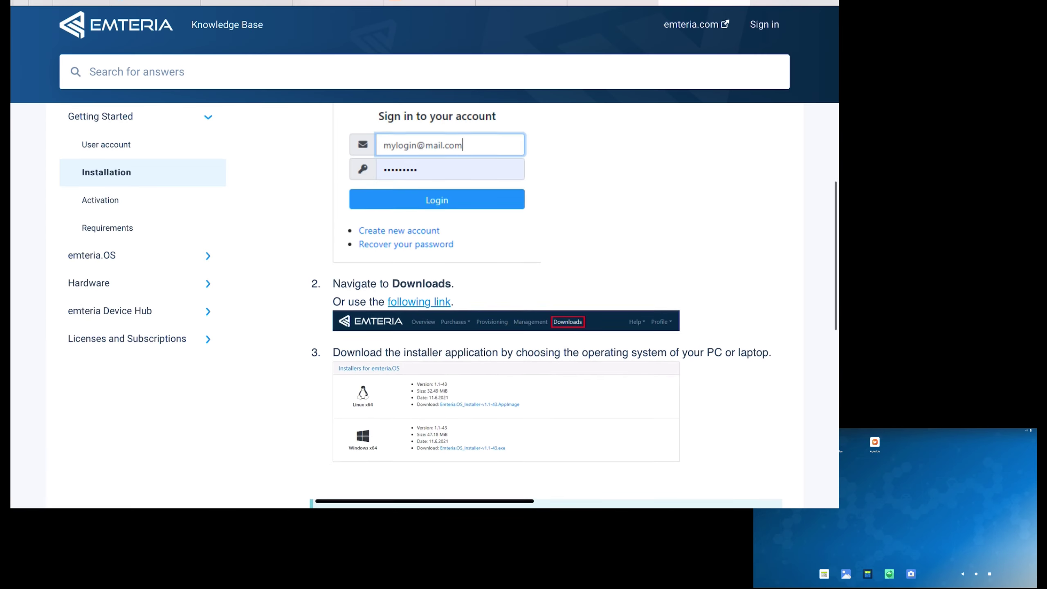
pyautogui.scroll(-4, 425, 264)
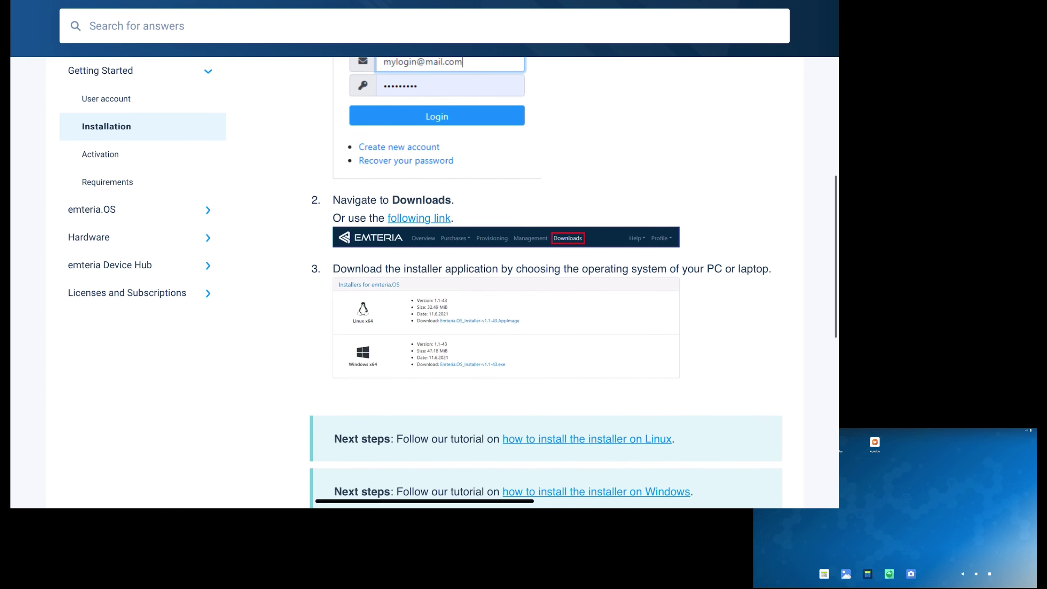
pyautogui.scroll(-2, 424, 264)
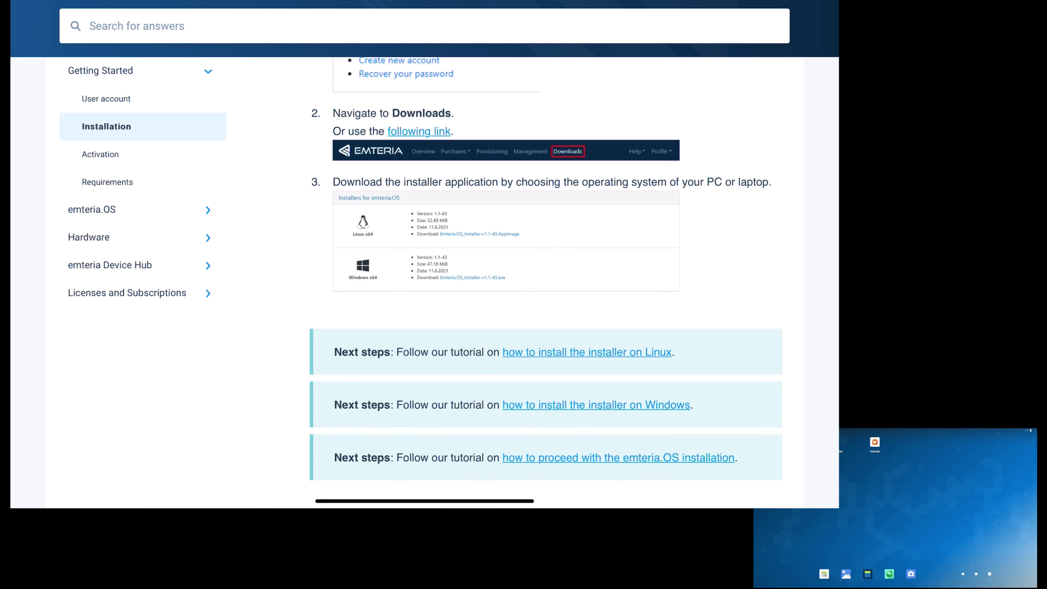
pyautogui.scroll(-1, 424, 264)
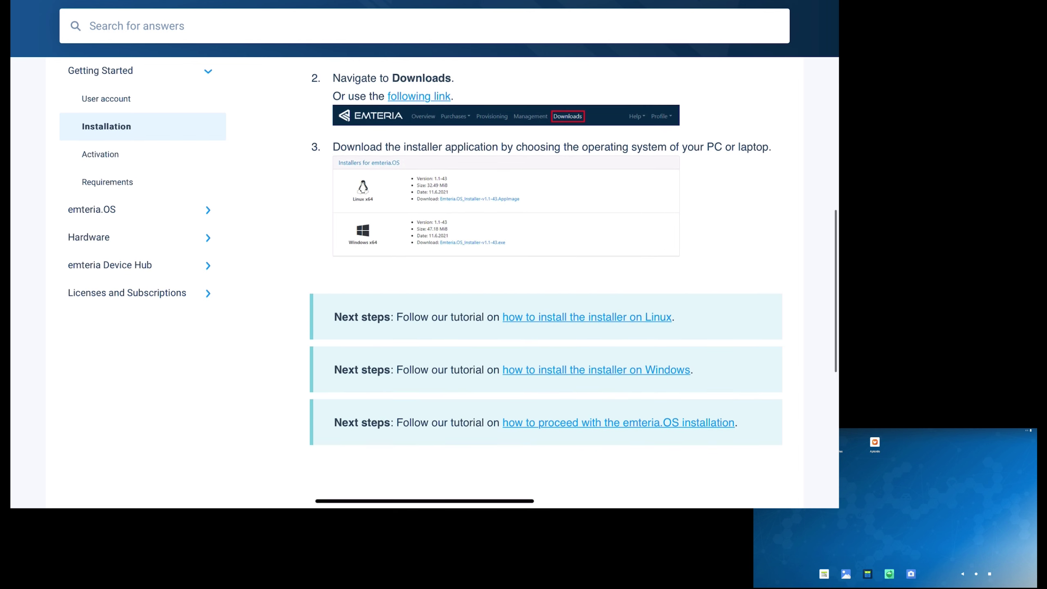
pyautogui.click(586, 316)
pyautogui.scroll(-10, 425, 264)
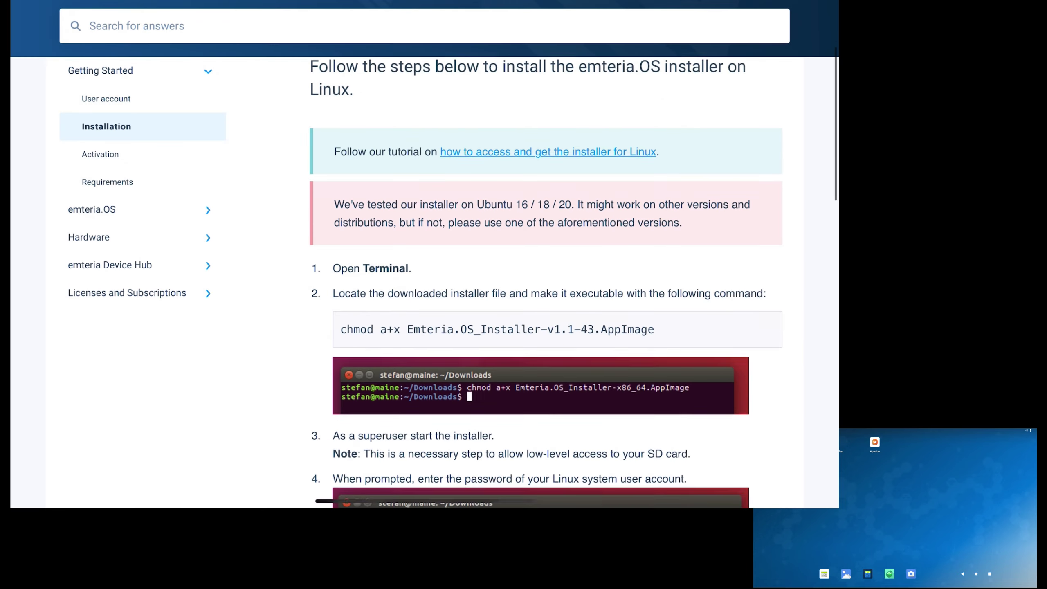
pyautogui.scroll(-8, 425, 264)
pyautogui.scroll(-13, 425, 264)
pyautogui.scroll(4, 425, 263)
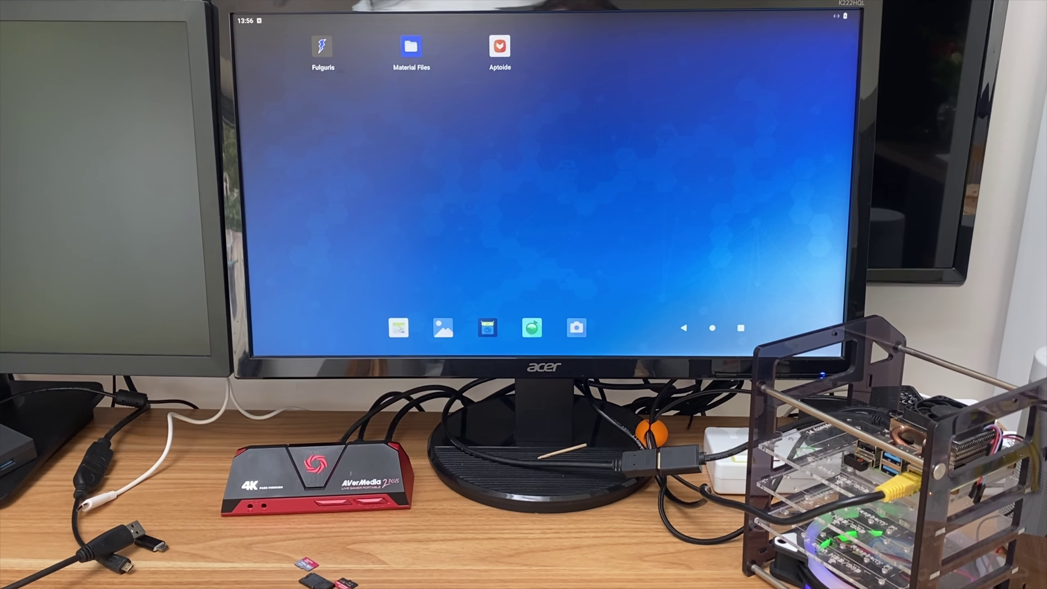